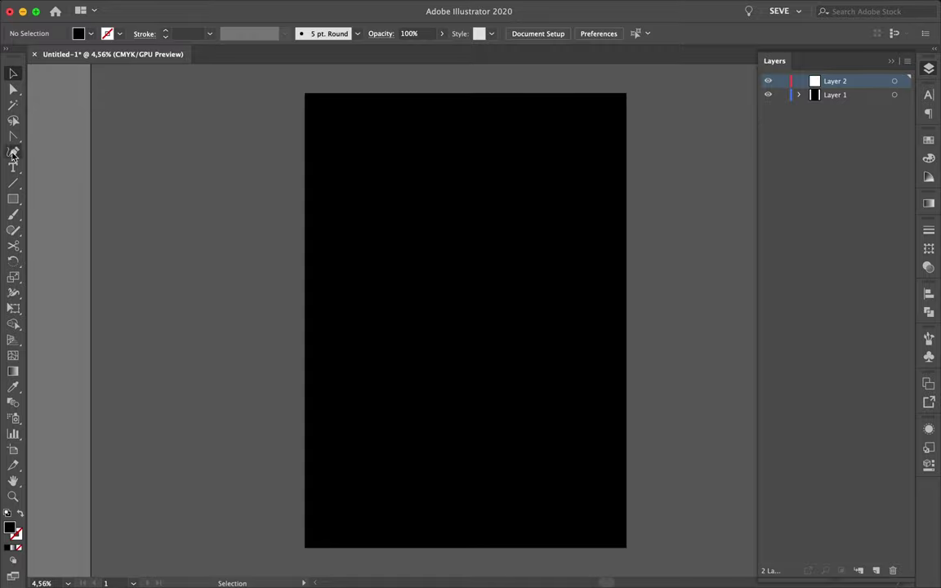
- Draw a large polar grid across the poster with extra concentric rings and radial dividers
left_click_drag(501, 347, 575, 392)
key("Up")
key("Up")
key("Up")
key("Up")
key("Up")
key("Up")
key("Right")
key("Right")
key("Right")
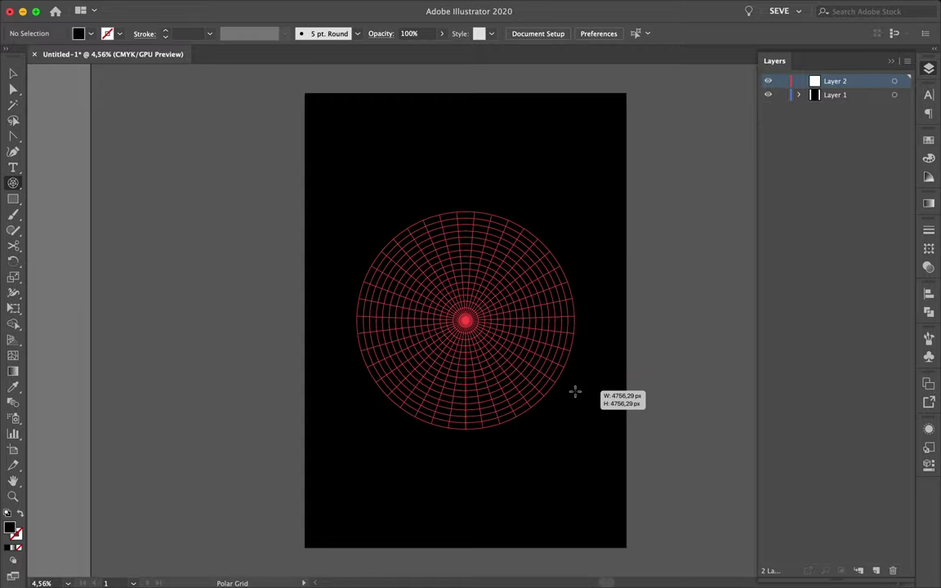
left_click_drag(575, 392, 581, 400)
- Give the polar grid a light grey stroke
key("a")
left_click(107, 33)
left_click(82, 94)
left_click(361, 163)
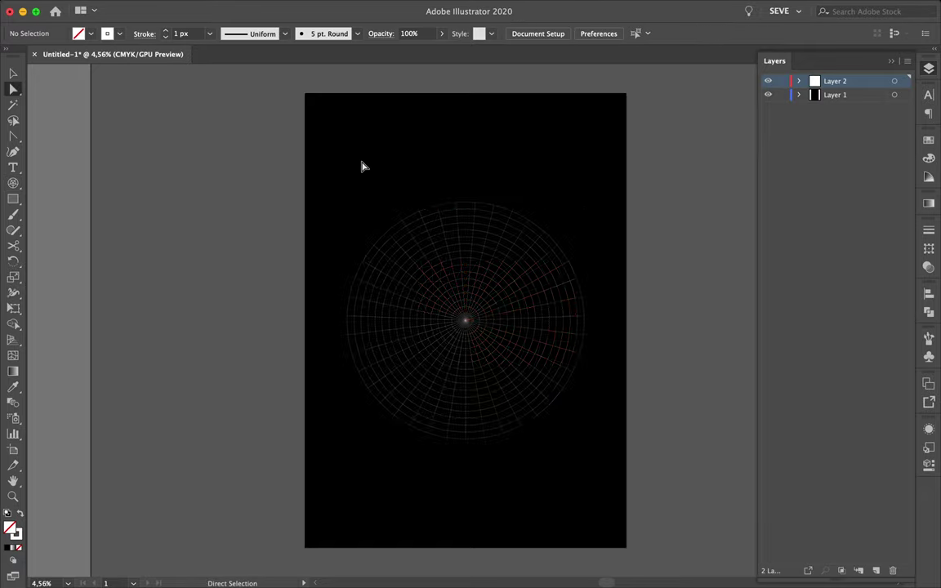
- Expand the grid's fill and stroke and split it into separate cells with Pathfinder Divide
scroll(514, 296, "up", 3)
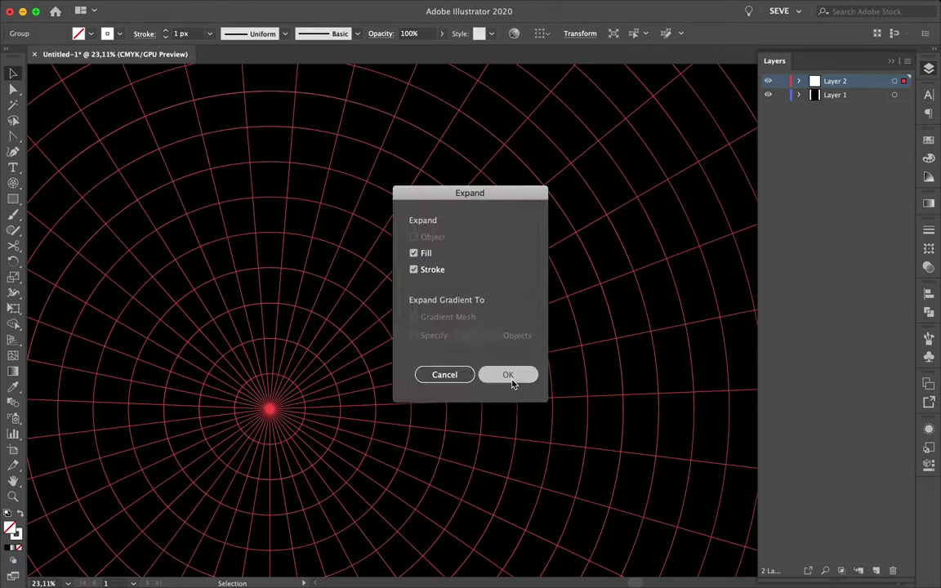
left_click(508, 378)
left_click(774, 358)
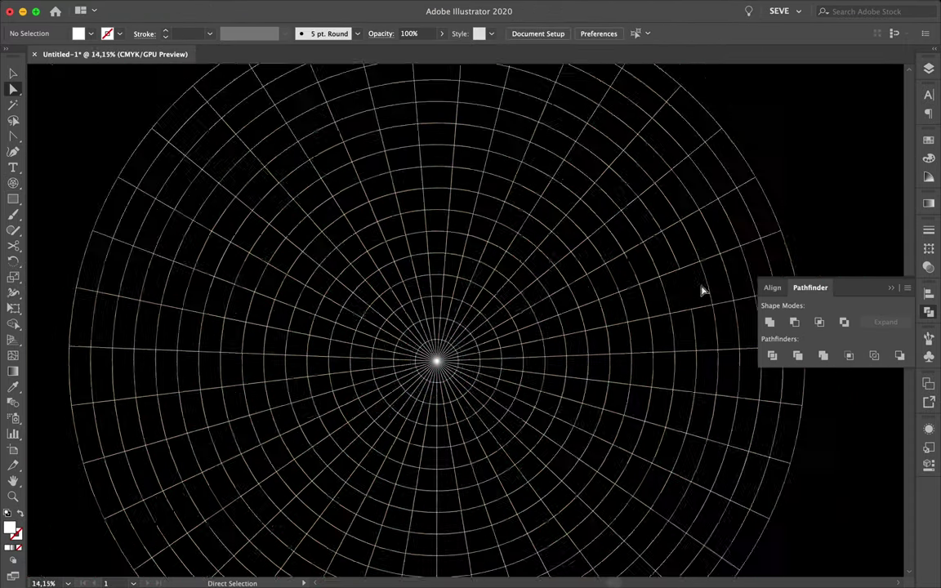
- Zoom in and delete the first grid cell below the centre
scroll(500, 351, "up", 5)
scroll(349, 451, "down", 5)
scroll(388, 520, "up", 2)
scroll(419, 481, "up", 2)
left_click(259, 482, "shift")
left_click(266, 491)
scroll(270, 501, "down", 2)
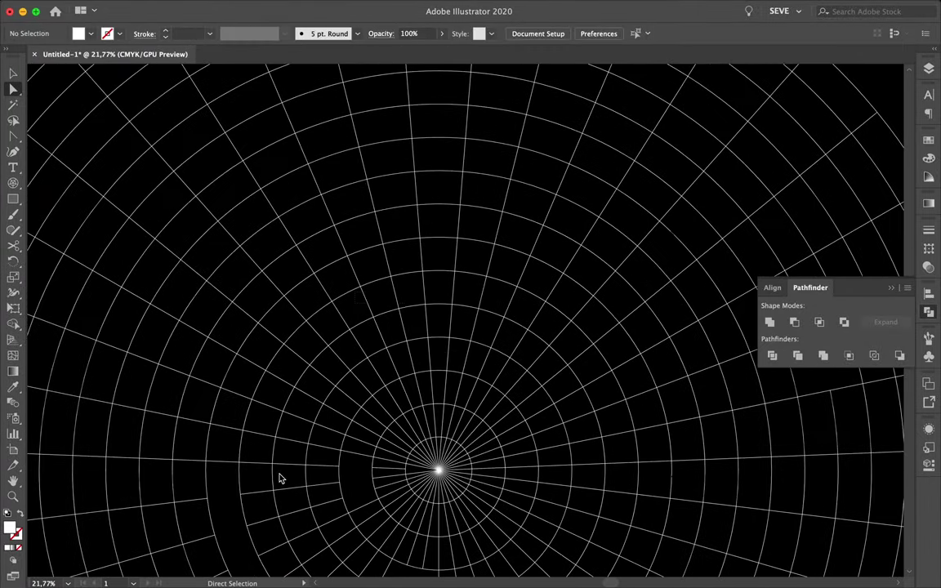
scroll(437, 204, "down", 2)
scroll(491, 245, "up", 3)
left_click(494, 248)
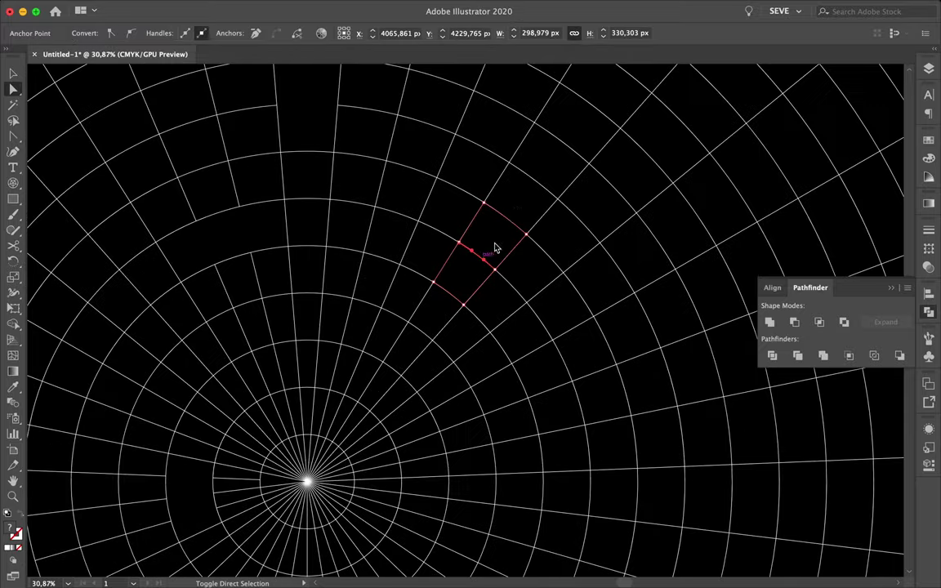
key("Delete")
- Delete further cells so the gap runs down toward the rim
scroll(559, 162, "up", 2)
left_click(432, 153)
key("Delete")
left_click(360, 185)
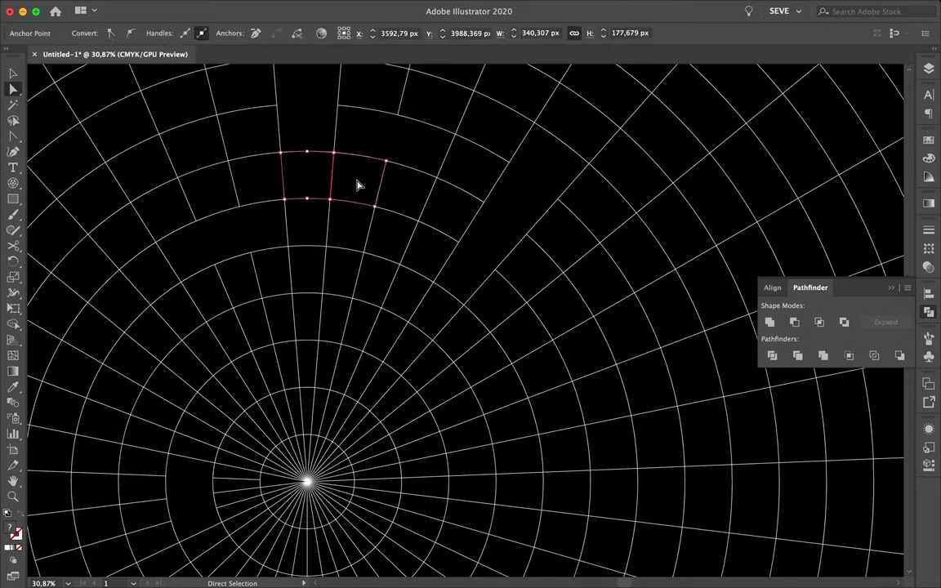
key("Delete")
scroll(317, 423, "down", 5)
scroll(321, 556, "down", 2)
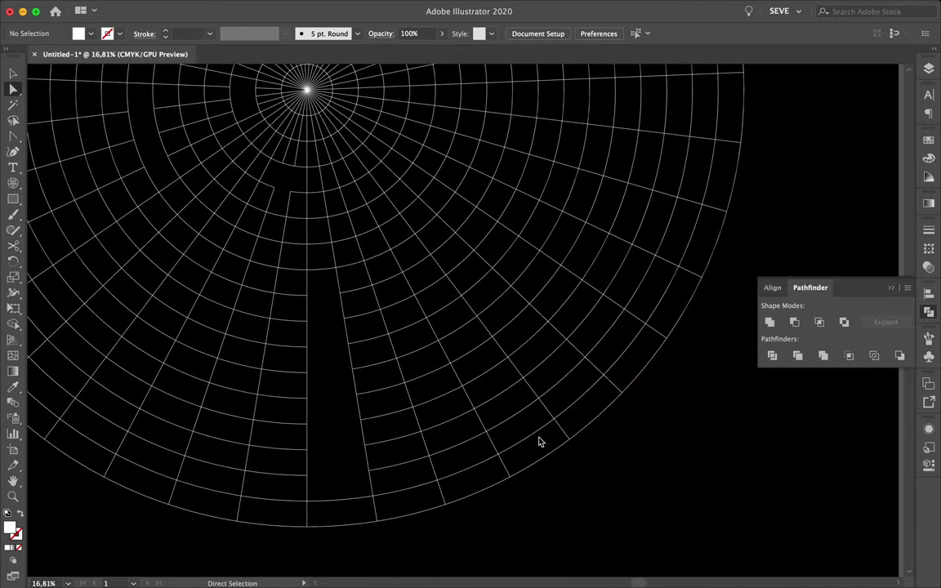
- Select the whole outer arc path of the grid with the Selection Tool
left_click(514, 434)
key("v")
left_click(539, 477)
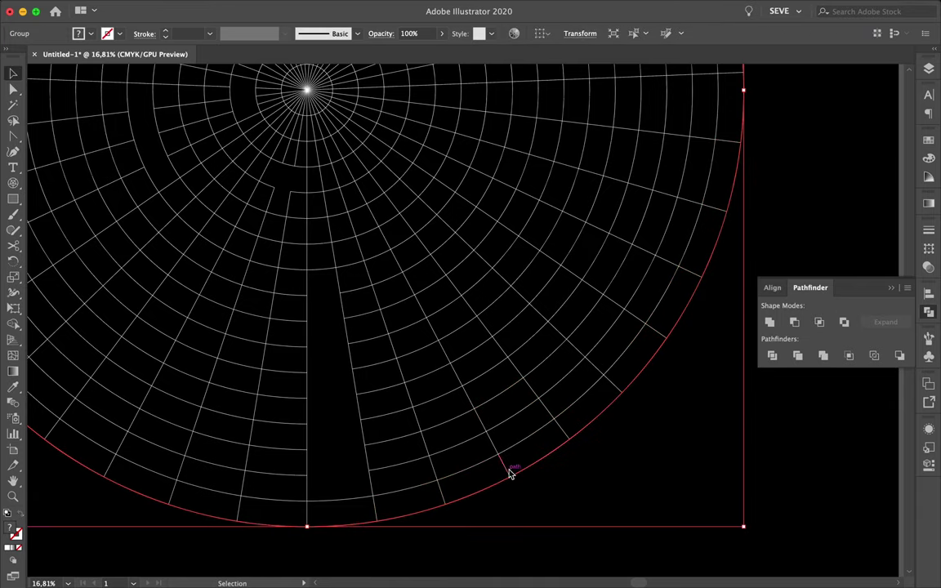
- Pick out an outer rim cell, a stray line segment and several radial lines from the centre
scroll(547, 467, "up", 2)
left_click(545, 476)
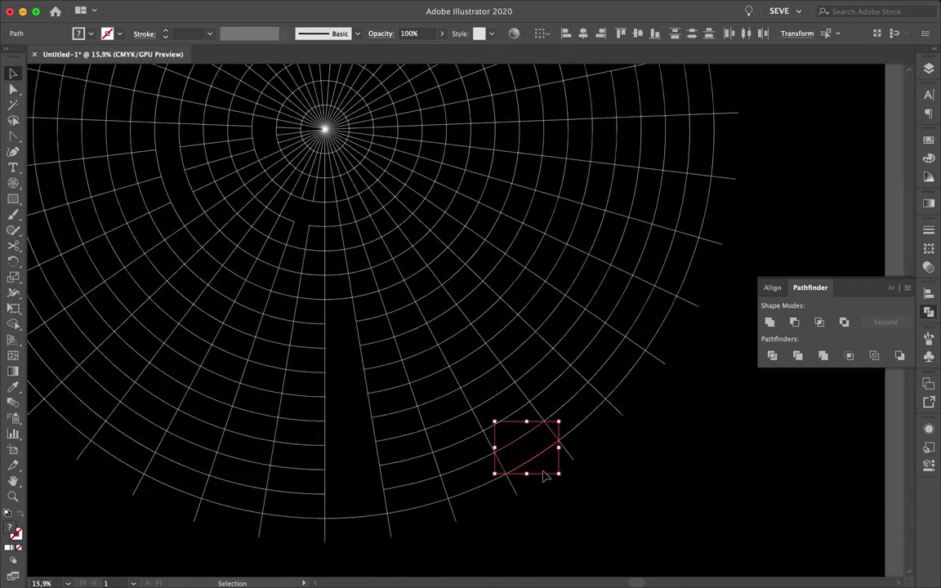
scroll(459, 446, "up", 3)
scroll(558, 341, "up", 3)
scroll(357, 280, "up", 3)
left_click_drag(372, 268, 366, 282)
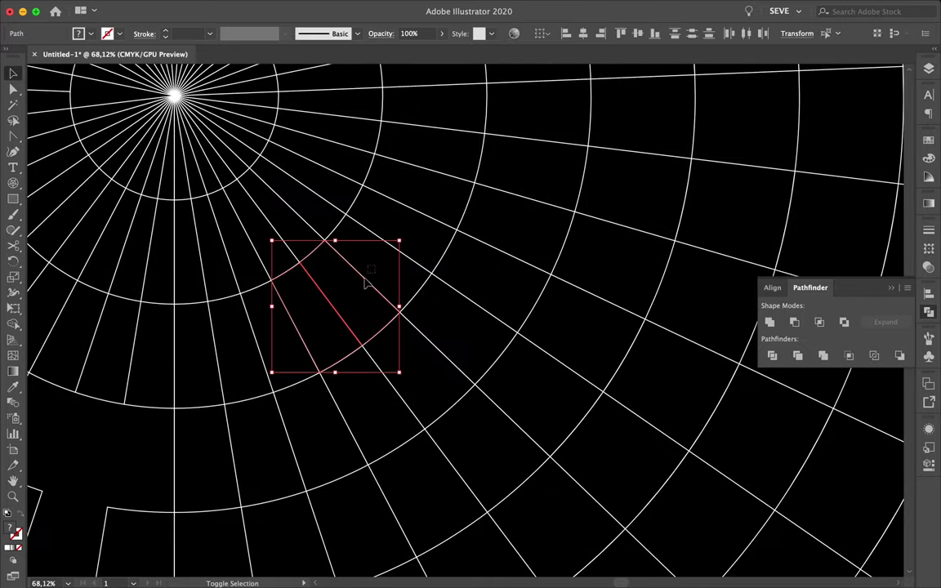
scroll(186, 255, "down", 1)
left_click(262, 245)
scroll(241, 221, "up", 2)
scroll(245, 204, "down", 3)
left_click(272, 151)
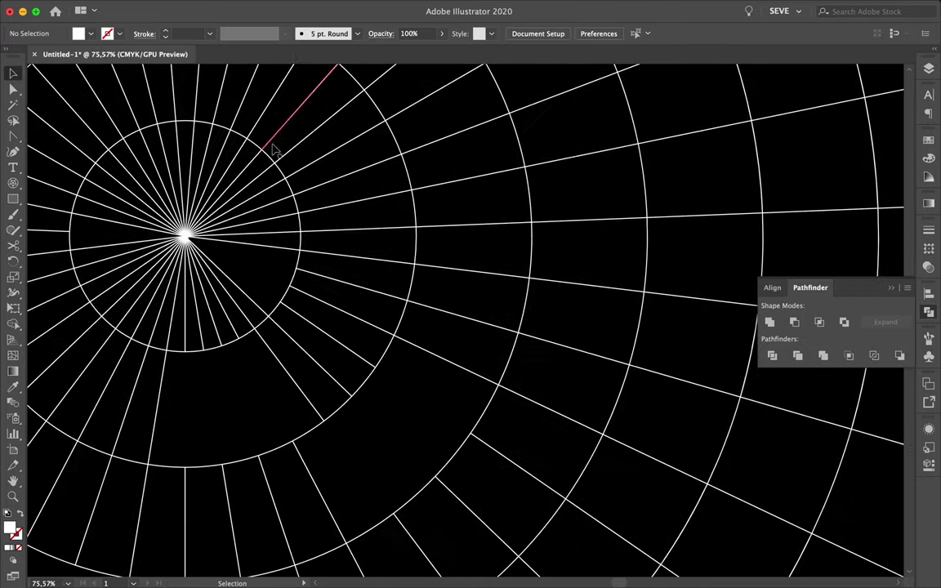
scroll(261, 170, "down", 1)
scroll(265, 180, "up", 3)
scroll(189, 210, "down", 1)
left_click(199, 305)
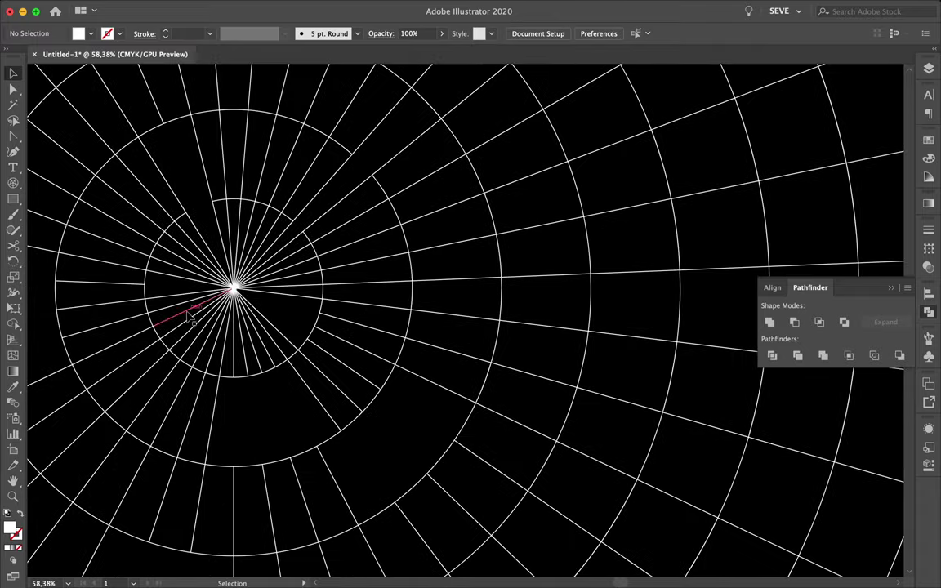
scroll(258, 360, "up", 2)
left_click(153, 360)
- Select more stray cell paths around the grid, then zoom out to view it whole
scroll(251, 399, "up", 2)
scroll(249, 403, "down", 2)
scroll(262, 245, "up", 1)
left_click(261, 136)
left_click(269, 196)
scroll(269, 197, "down", 3)
scroll(277, 245, "up", 1)
scroll(292, 297, "down", 2)
scroll(330, 321, "down", 2)
scroll(367, 248, "up", 1)
scroll(472, 276, "up", 2)
left_click(472, 276)
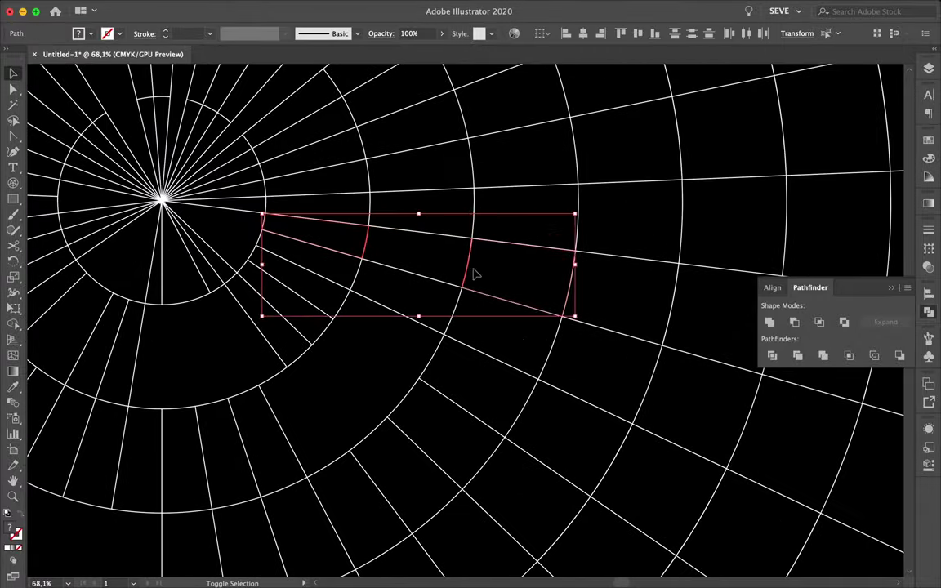
left_click(687, 319)
scroll(678, 315, "down", 2)
scroll(219, 300, "up", 1)
scroll(219, 300, "up", 3)
scroll(212, 237, "left", 2)
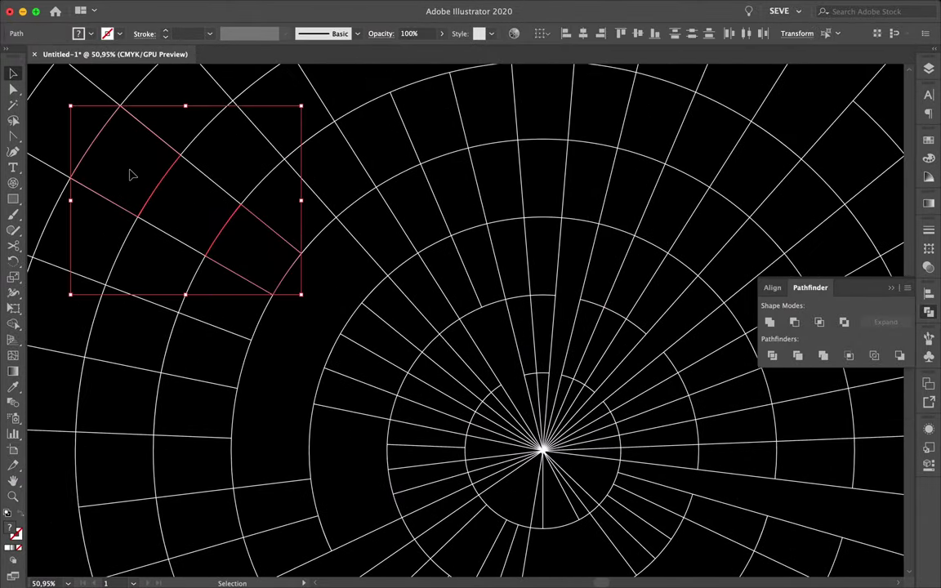
left_click(130, 174)
scroll(197, 166, "down", 2)
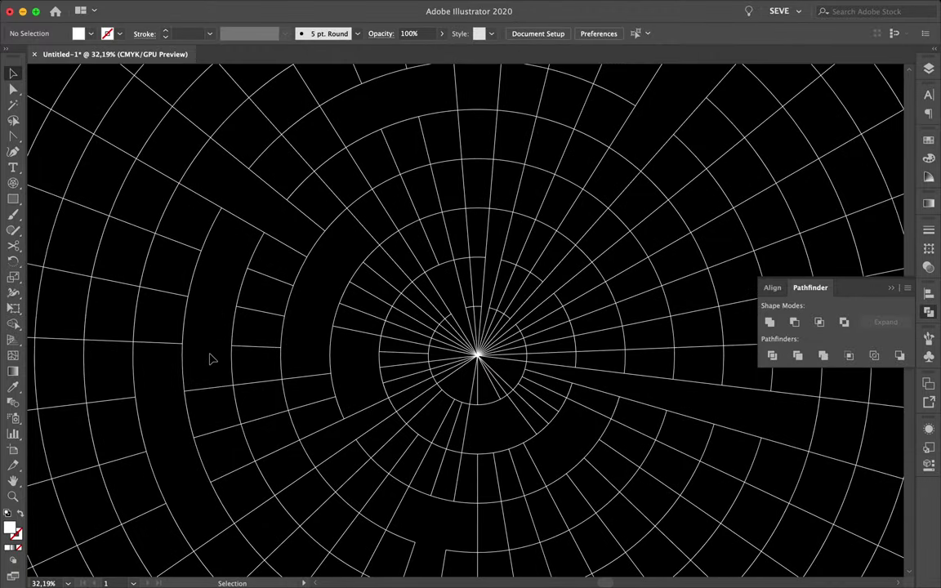
left_click(314, 308)
scroll(314, 308, "down", 3)
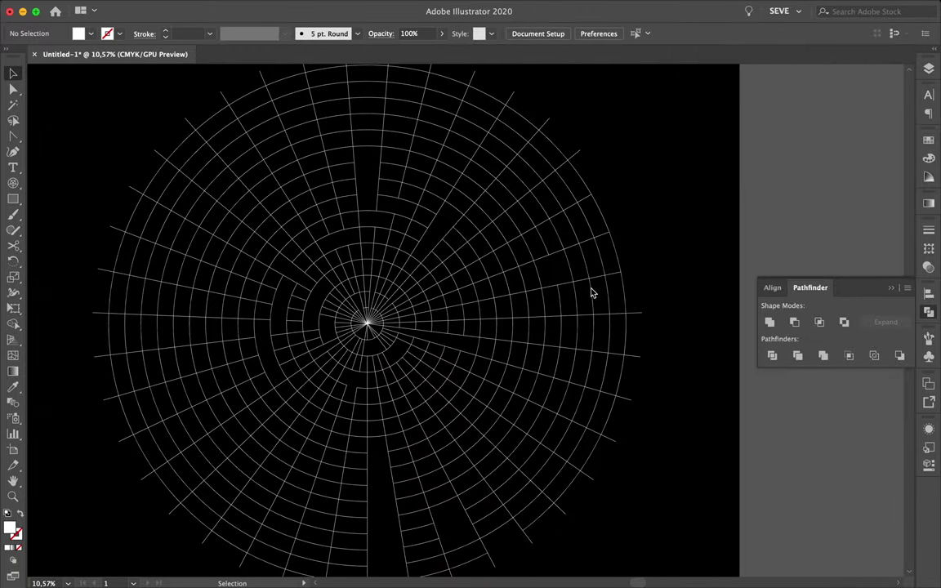
left_click_drag(54, 318, 54, 318)
- Delete a cell on the left side of the polar grid
scroll(69, 357, "up", 1)
left_click(115, 413)
left_click(113, 268)
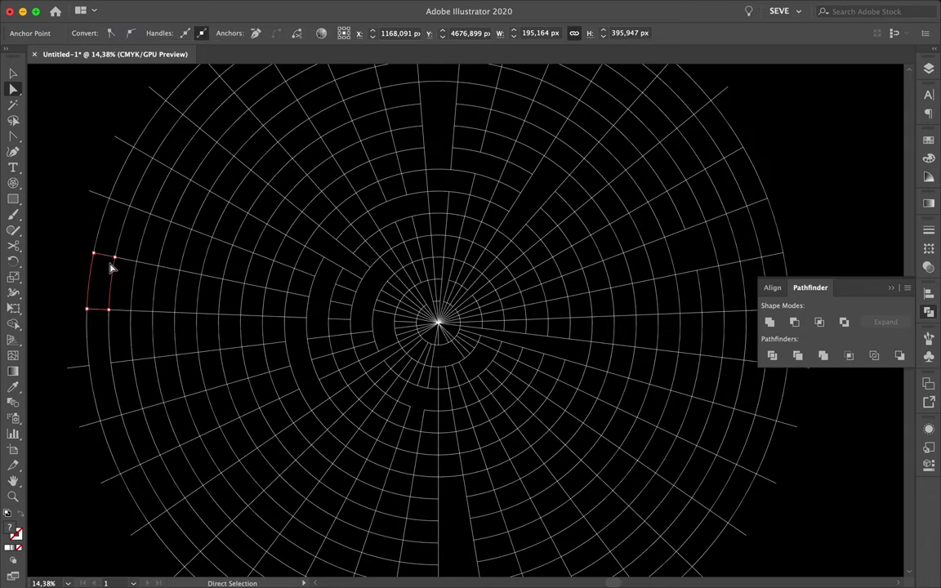
left_click(254, 128)
scroll(254, 129, "down", 2)
scroll(288, 117, "up", 3)
left_click(287, 117)
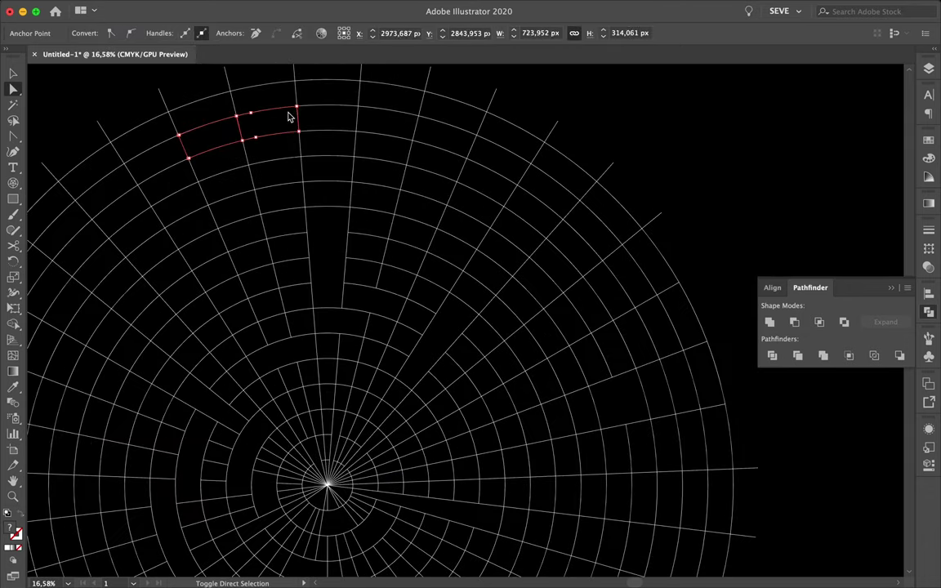
left_click(229, 222)
key("Delete")
- Delete another left cell and one at the lower left
scroll(229, 222, "up", 1)
left_click(200, 245)
key("Delete")
scroll(200, 286, "down", 3)
scroll(341, 320, "up", 2)
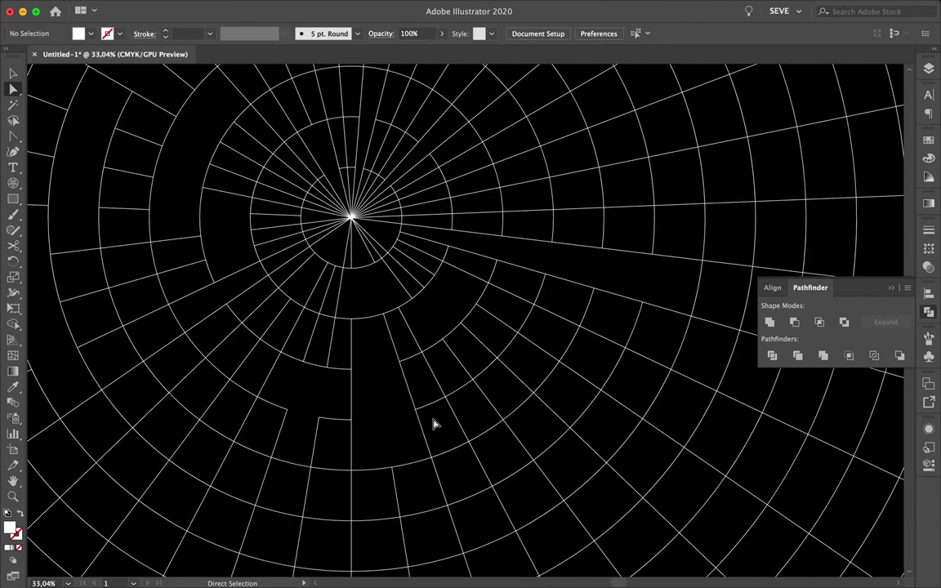
scroll(485, 408, "down", 2)
scroll(340, 354, "down", 2)
left_click(214, 400)
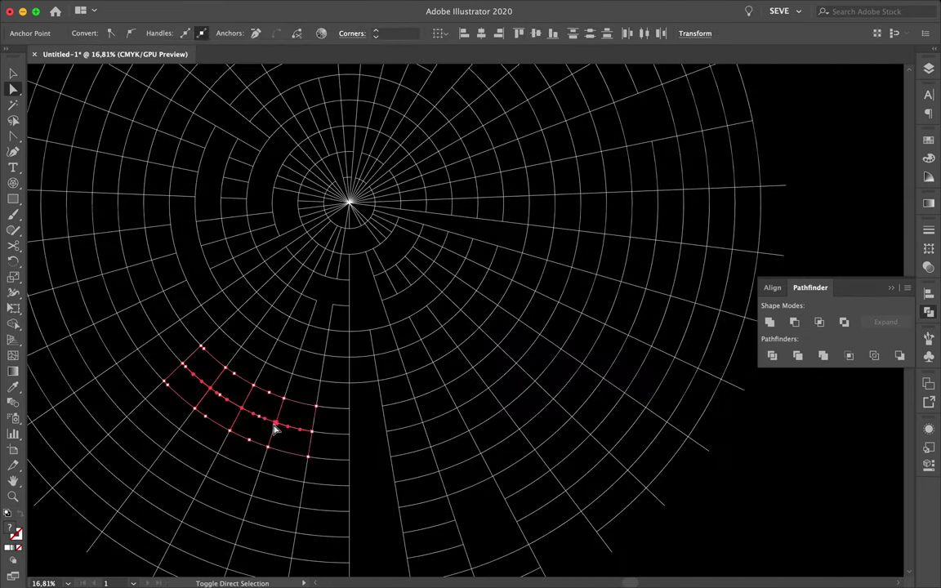
key("Delete")
- Delete a cell in the upper web and a small cell lower down
scroll(368, 423, "up", 2)
left_click(493, 300)
scroll(470, 205, "up", 2)
left_click(423, 233)
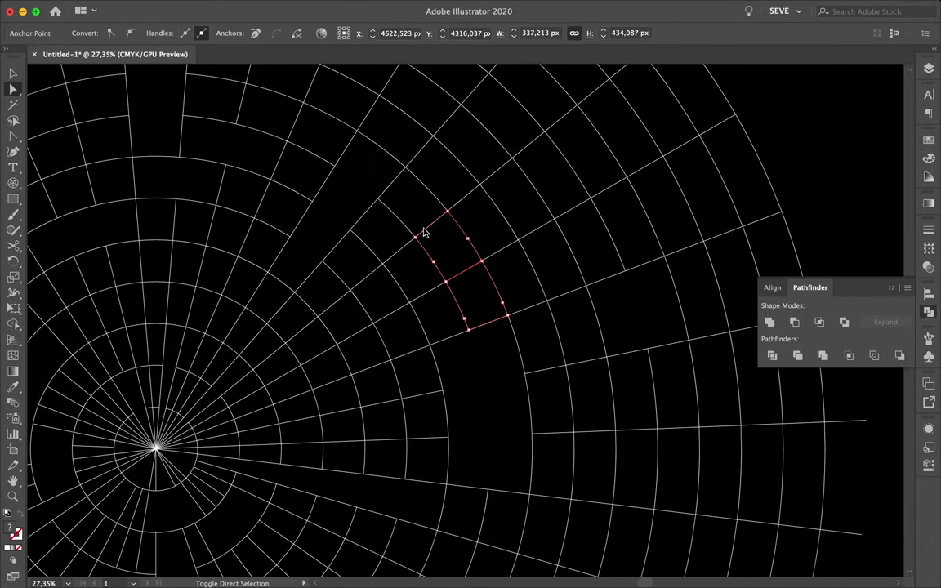
scroll(445, 226, "down", 1)
key("Delete")
scroll(496, 244, "down", 2)
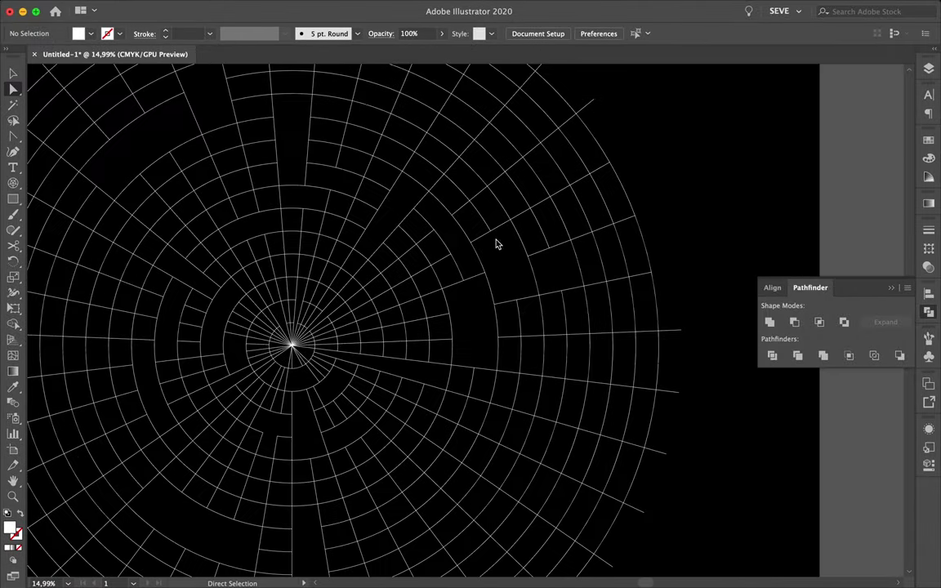
scroll(516, 350, "up", 2)
left_click(411, 420)
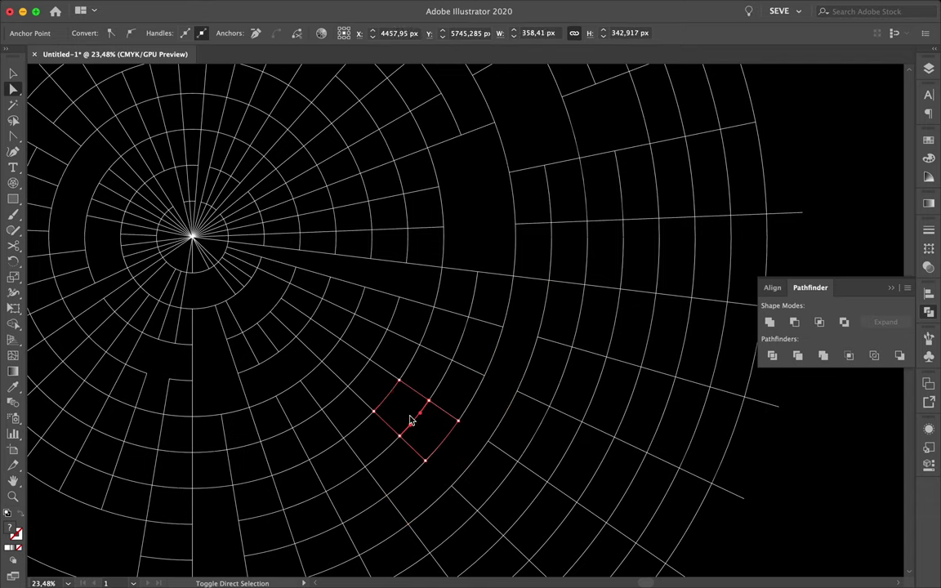
key("Delete")
- Inspect curved strips of cells with the Direct Selection tool, clearing each selection
scroll(362, 383, "down", 2)
scroll(195, 325, "left", 5)
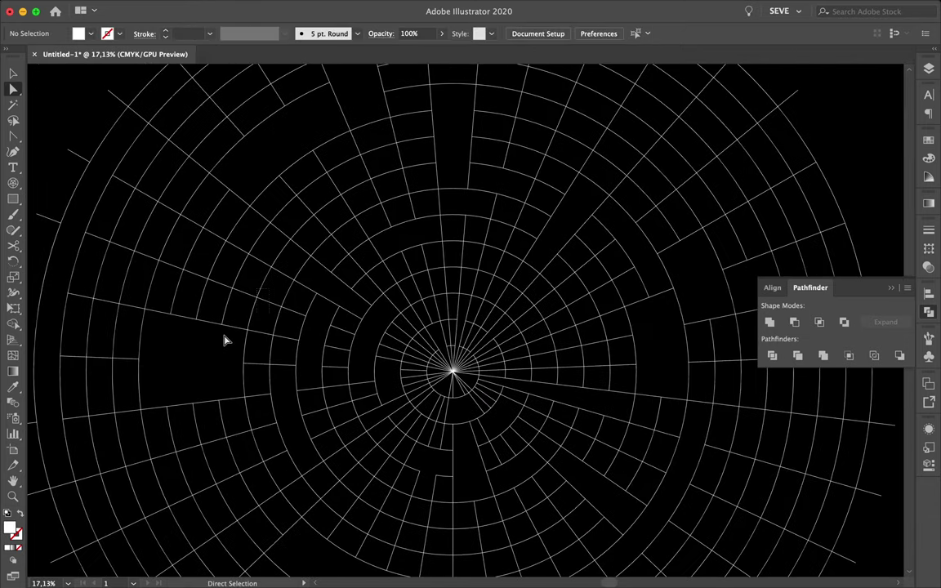
scroll(258, 301, "left", 3)
scroll(242, 330, "down", 2)
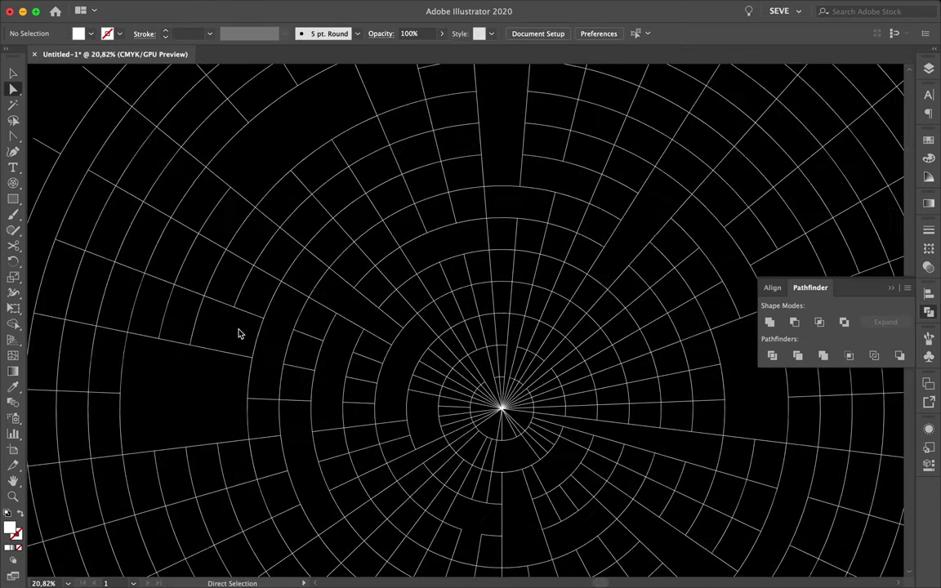
scroll(212, 292, "up", 3)
scroll(342, 185, "up", 2)
left_click(209, 242)
scroll(302, 142, "up", 2)
scroll(343, 123, "left", 3)
left_click(870, 151)
scroll(866, 153, "down", 5)
scroll(644, 100, "up", 2)
scroll(641, 155, "up", 2)
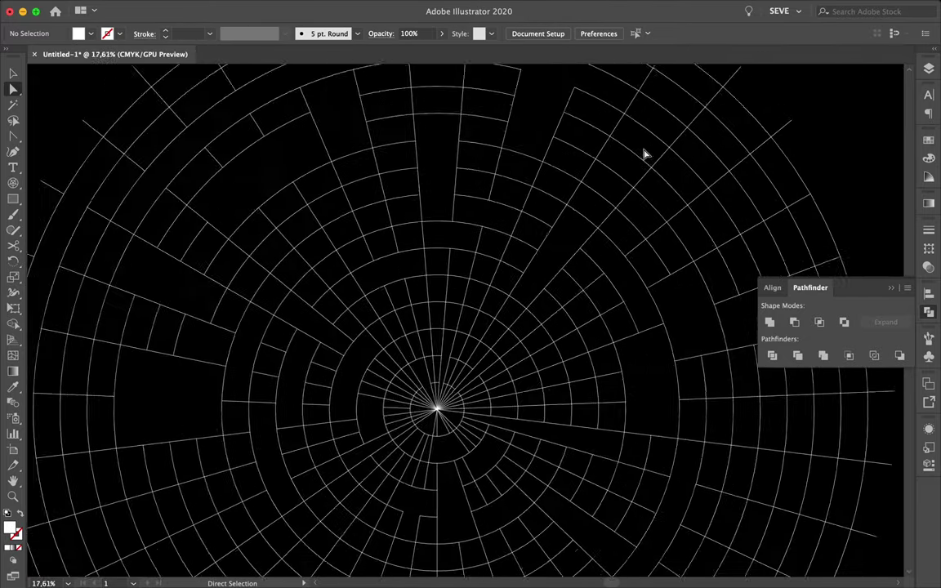
scroll(604, 172, "up", 1)
left_click(603, 173)
left_click(693, 256)
scroll(692, 257, "down", 5)
scroll(426, 277, "up", 8)
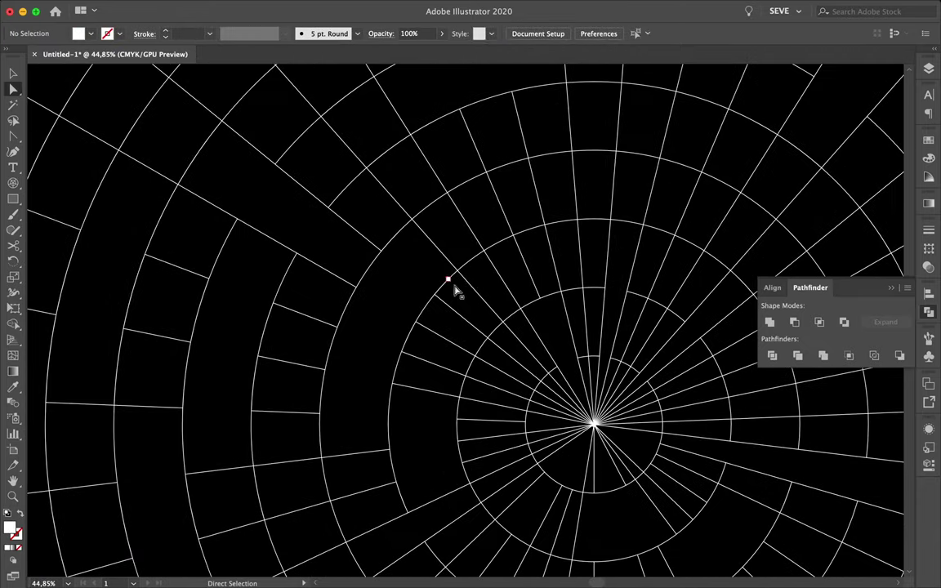
scroll(421, 196, "down", 2)
left_click(400, 163)
scroll(378, 136, "down", 4)
scroll(375, 174, "up", 1)
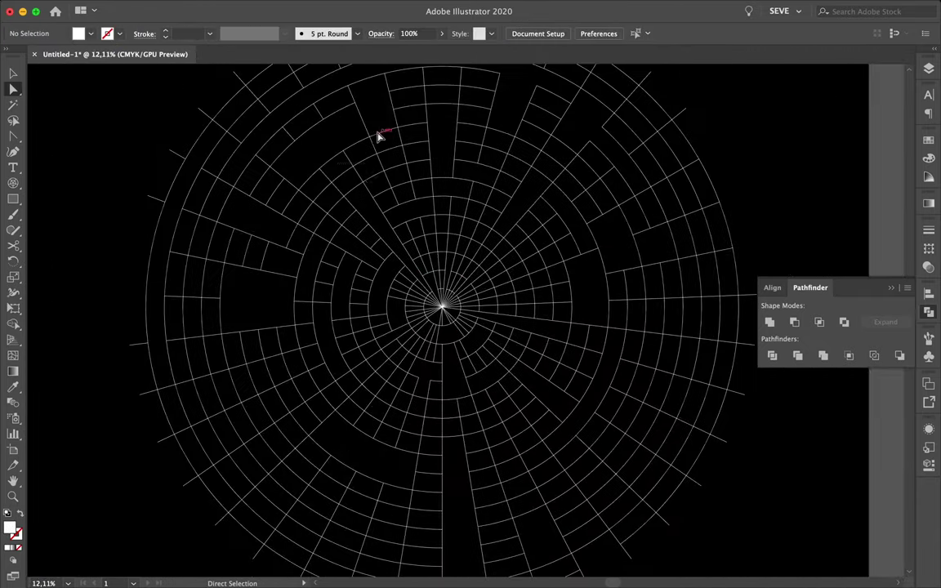
scroll(499, 269, "up", 3)
- Select several cells in the upper web, near the centre and at the lower left
left_click(427, 258)
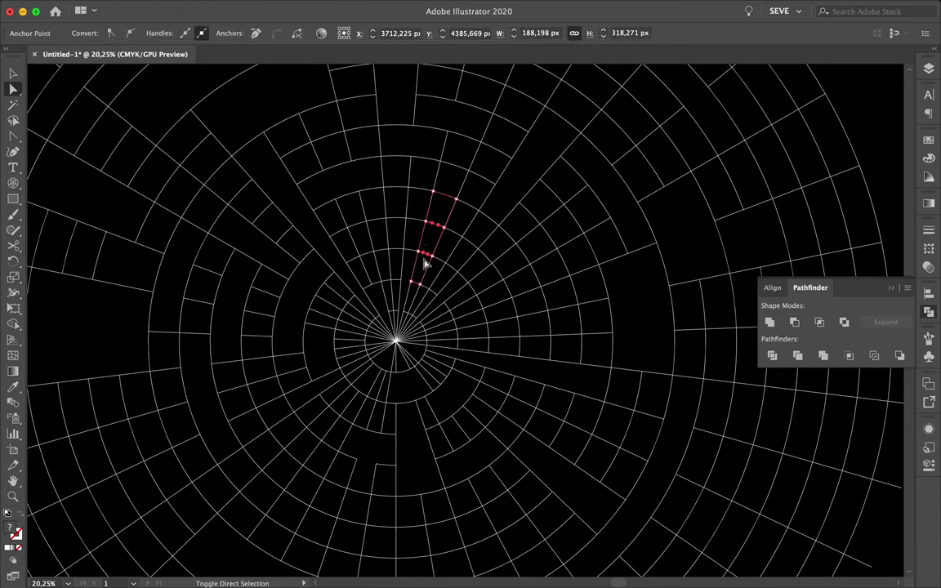
scroll(426, 258, "up", 3)
left_click(406, 324)
left_click(507, 260)
scroll(600, 282, "down", 2)
scroll(622, 374, "down", 1)
scroll(588, 265, "down", 2)
scroll(233, 442, "up", 3)
left_click(232, 442)
left_click(235, 460, "shift")
left_click(264, 521)
scroll(265, 521, "down", 3)
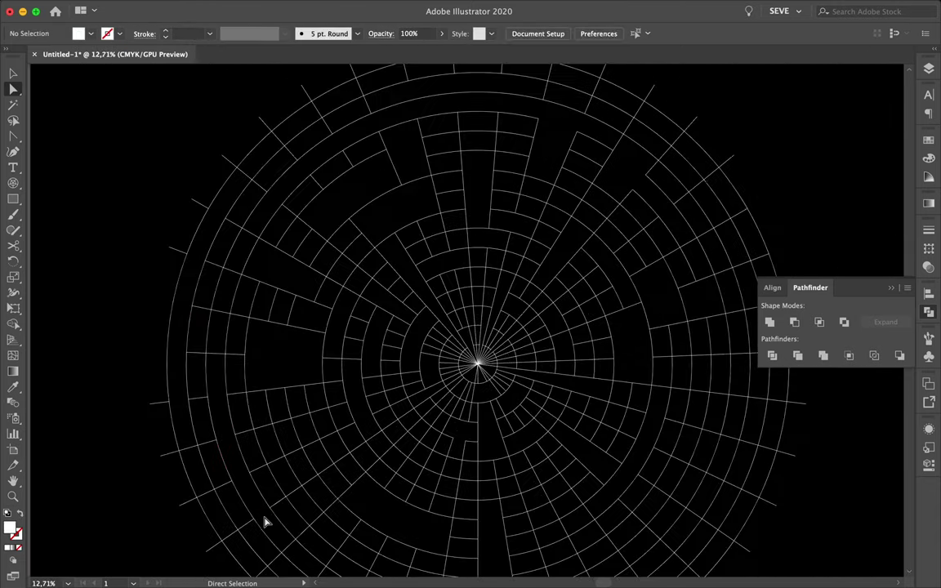
scroll(270, 437, "down", 2)
scroll(332, 465, "up", 1)
left_click(293, 487)
left_click(290, 488, "shift")
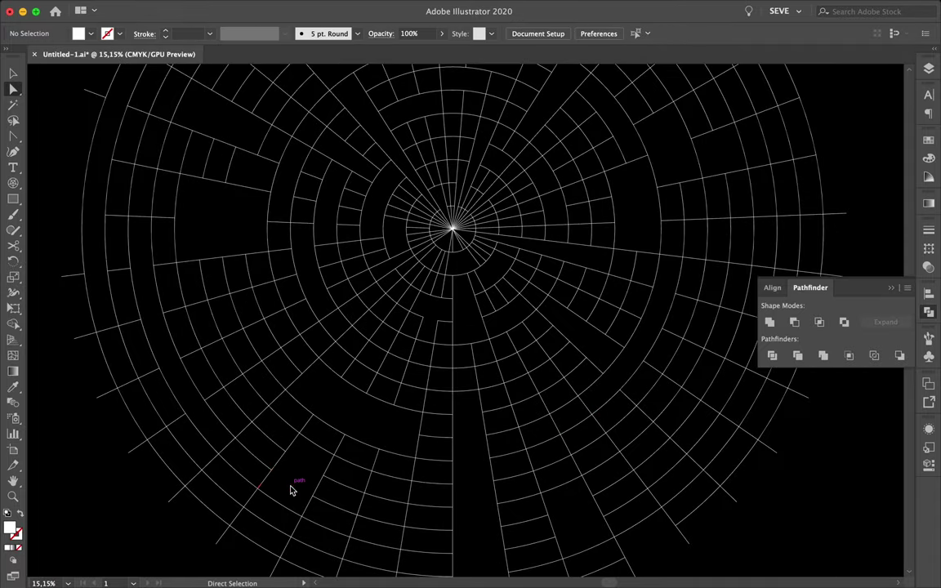
- Zoom in and inspect cells and single segments at the lower left of the polar grid
left_click(149, 416)
left_click(219, 500)
left_click(204, 474)
scroll(202, 418, "up", 5)
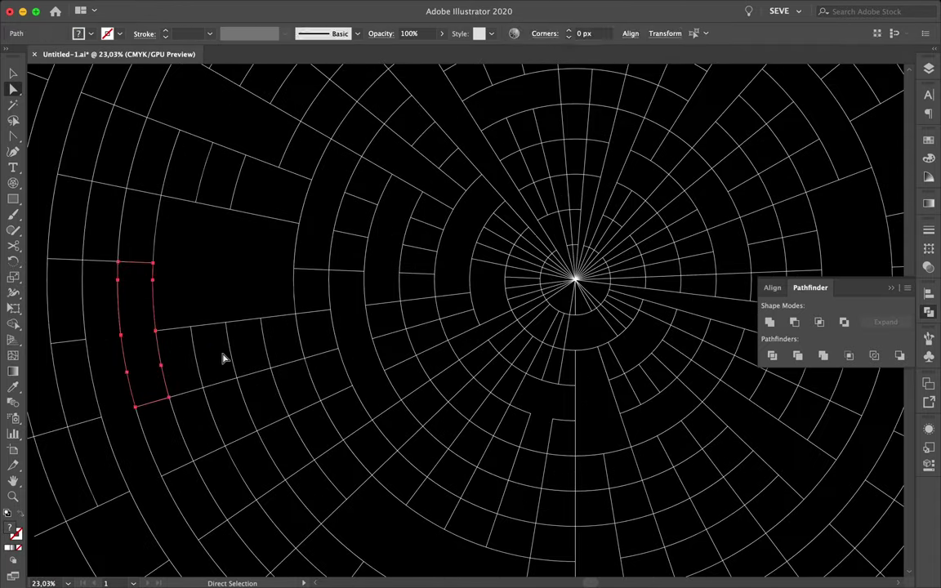
left_click(236, 409)
scroll(251, 423, "up", 5)
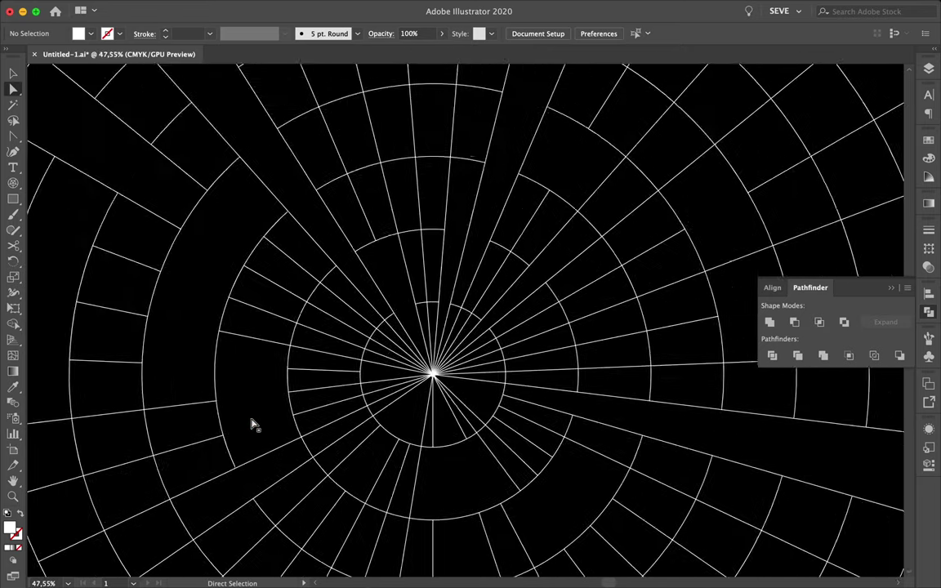
scroll(310, 408, "up", 3)
scroll(160, 310, "down", 5)
scroll(294, 253, "up", 2)
scroll(245, 327, "up", 2)
left_click(290, 390)
scroll(364, 273, "up", 1)
- Marquee-select small clusters of grid anchors across the middle of the web
left_click_drag(347, 208, 282, 267)
left_click(282, 267)
scroll(256, 294, "down", 2)
scroll(258, 291, "down", 2)
scroll(258, 293, "down", 5)
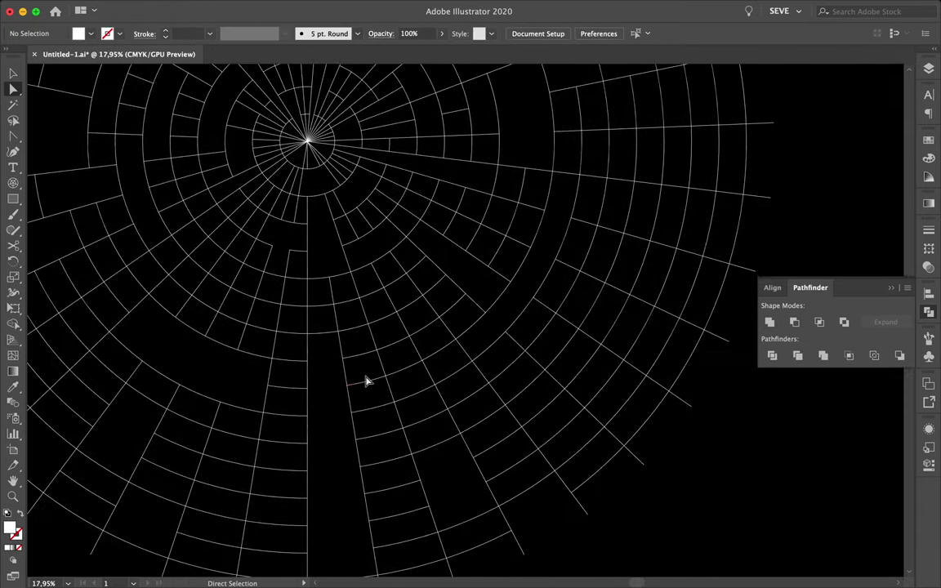
left_click_drag(336, 349, 389, 474)
left_click_drag(490, 363, 458, 399)
left_click(526, 358)
- Work through outer-ring cells on the right, including the tall cell higher up
left_click(584, 346)
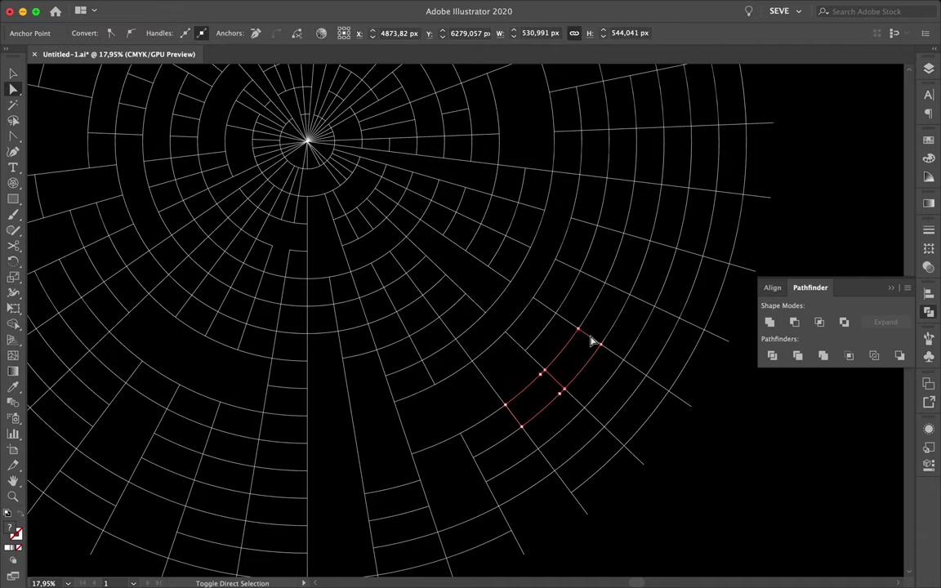
left_click_drag(635, 321, 668, 350)
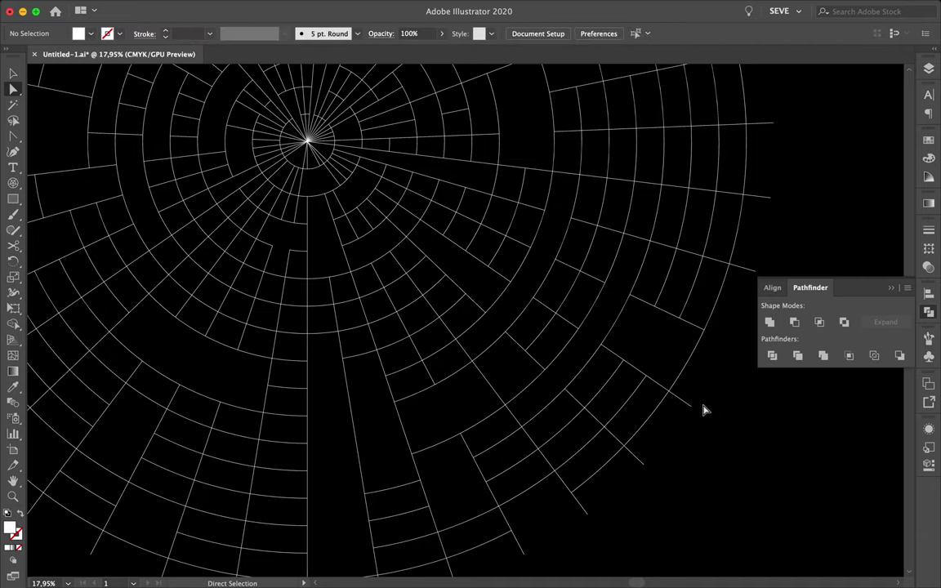
scroll(655, 380, "up", 3)
left_click(573, 301)
left_click(609, 213)
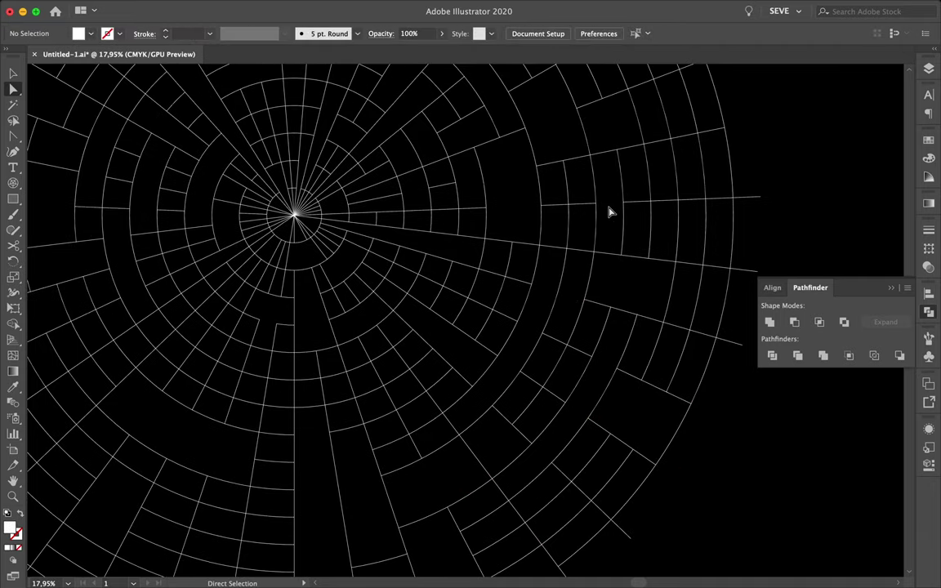
scroll(709, 179, "down", 2)
left_click(395, 325)
scroll(327, 311, "up", 5)
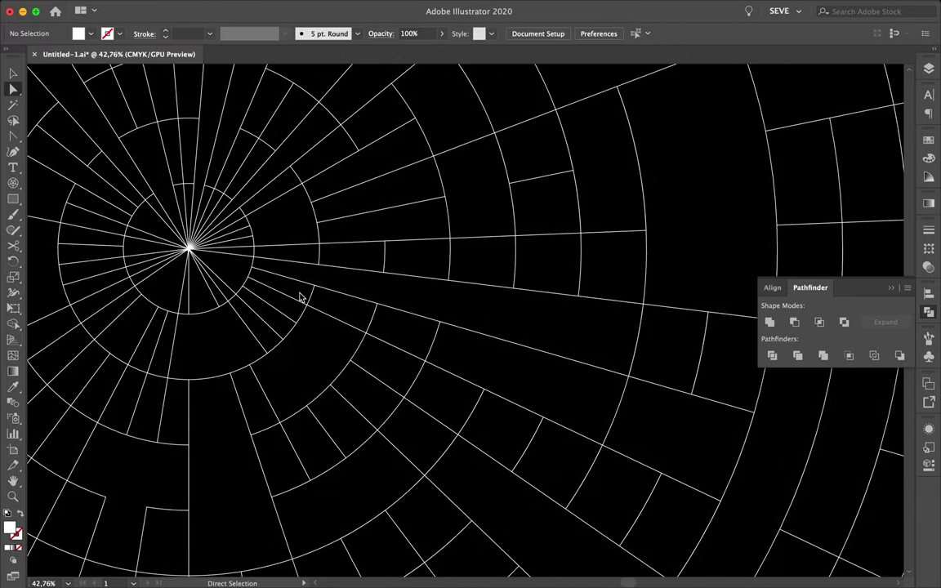
scroll(376, 327, "down", 5)
left_click(265, 296)
left_click(357, 162)
- Select the group of cells at the upper right of the web
scroll(357, 162, "up", 3)
scroll(668, 244, "left", 3)
scroll(668, 243, "down", 2)
left_click(647, 216)
scroll(571, 164, "up", 3)
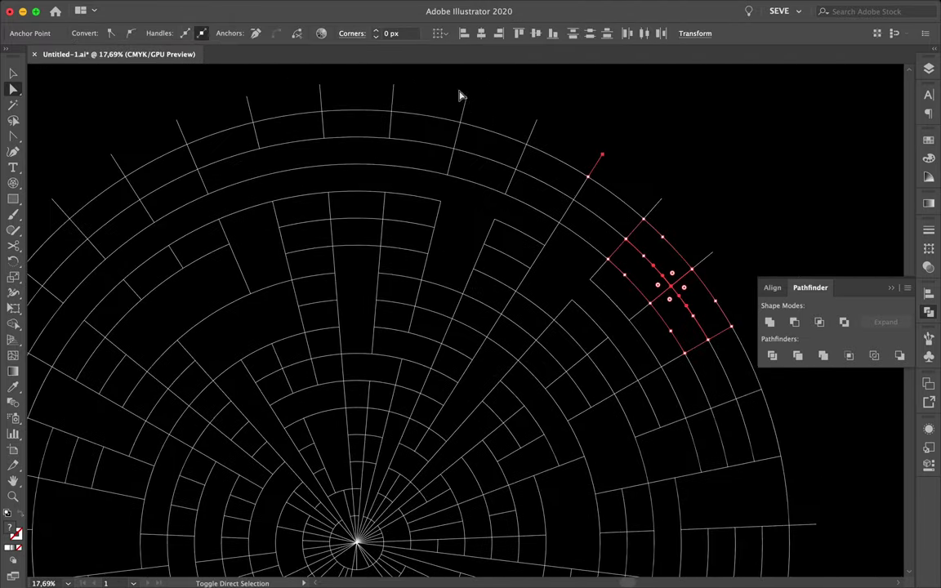
left_click(320, 87)
scroll(116, 251, "down", 5)
scroll(308, 330, "up", 3)
- Check two inner cells of the web in turn
left_click(309, 330)
left_click(330, 312)
left_click(481, 335)
left_click(570, 444)
scroll(571, 443, "down", 5)
scroll(297, 310, "up", 2)
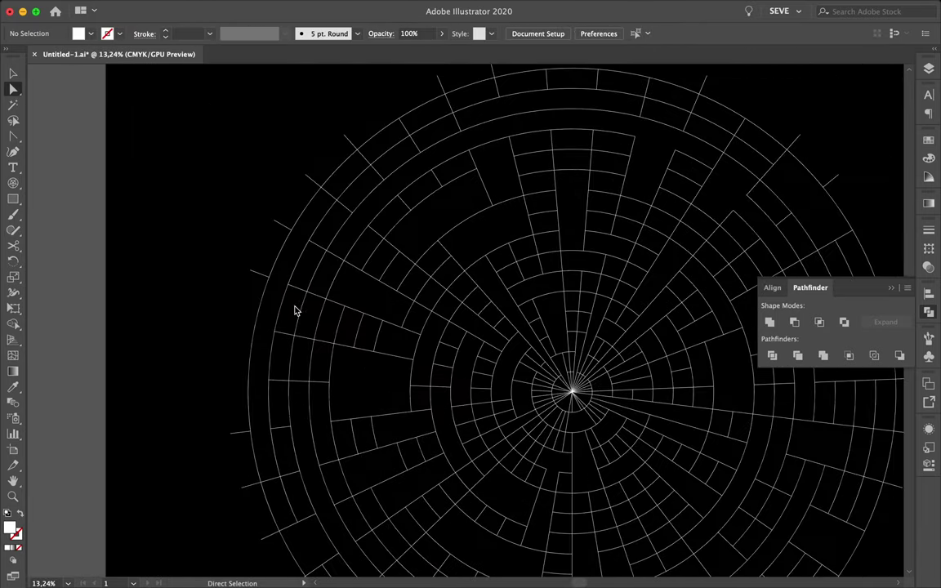
scroll(301, 348, "up", 2)
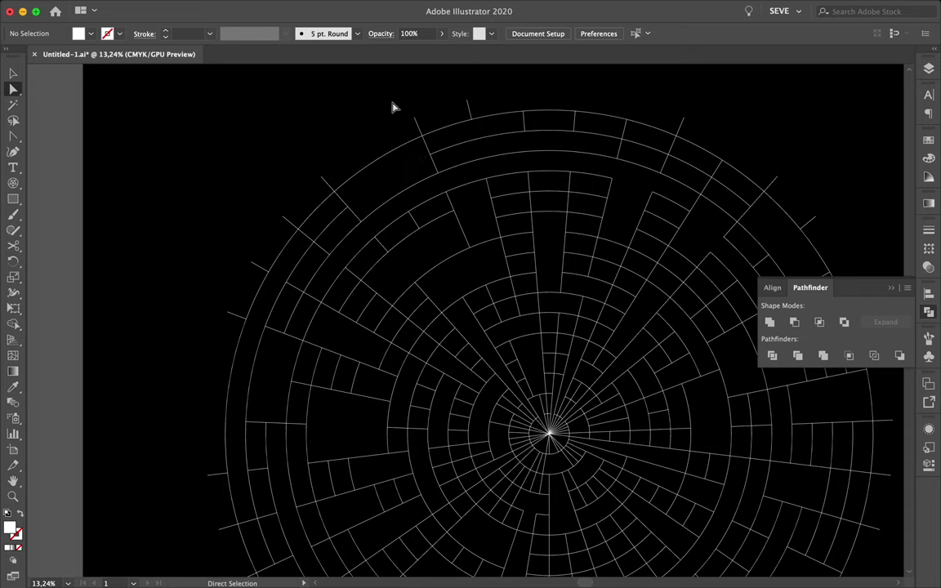
scroll(392, 107, "down", 6)
- Select the bottom-left arc band and a small cell at the bottom
left_click(285, 229)
scroll(285, 229, "up", 3)
scroll(263, 310, "down", 5)
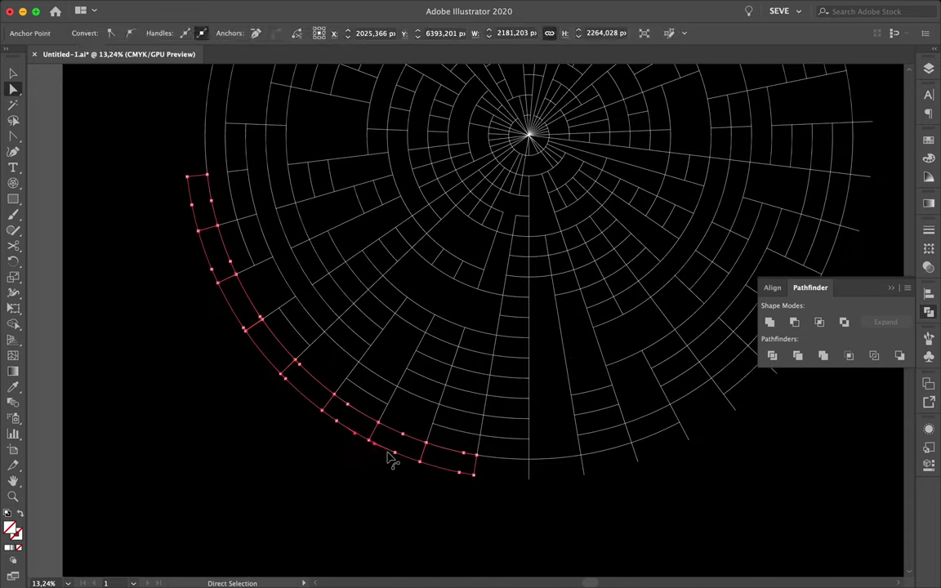
scroll(390, 460, "right", 4)
left_click(410, 485)
scroll(585, 459, "up", 9)
scroll(585, 459, "right", 3)
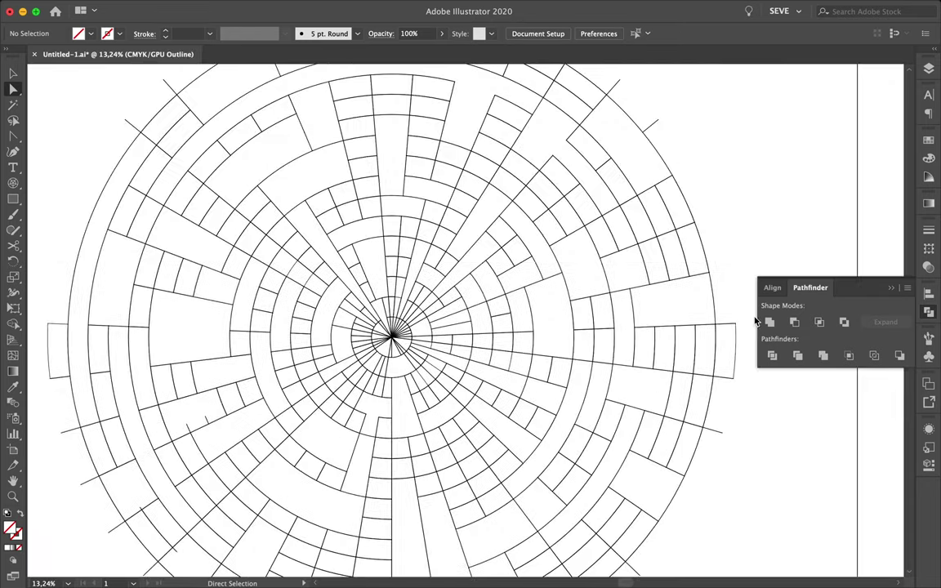
scroll(673, 357, "up", 5)
- Inspect a small cell on the right edge, then pan back to the left side
left_click(686, 353)
left_click(679, 347)
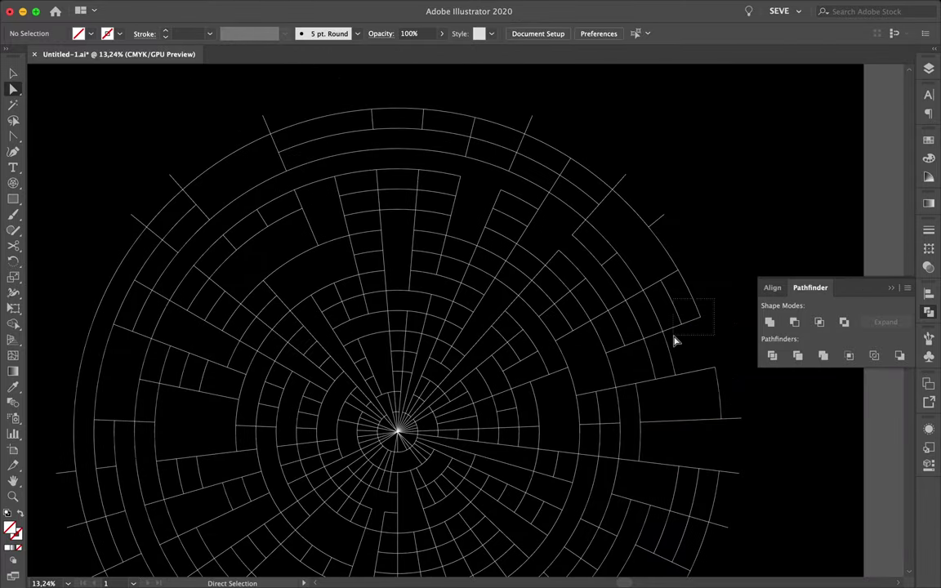
scroll(527, 184, "up", 3)
scroll(527, 184, "left", 2)
scroll(243, 257, "down", 3)
scroll(244, 258, "left", 2)
left_click(125, 448)
scroll(126, 448, "down", 3)
scroll(126, 447, "right", 2)
scroll(125, 448, "down", 3)
scroll(125, 448, "left", 3)
- Check cells at the lower left and near the centre of the web
left_click(227, 439)
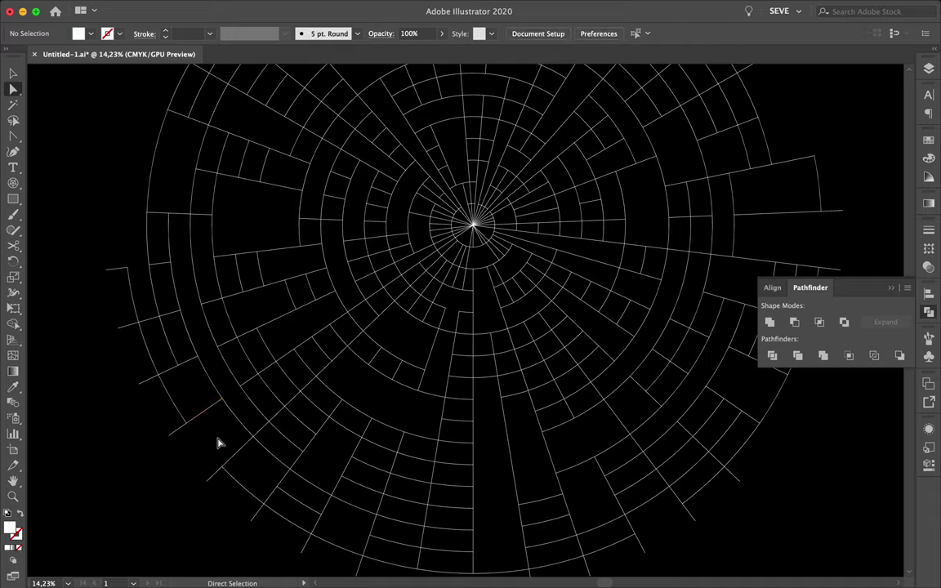
scroll(219, 443, "down", 2)
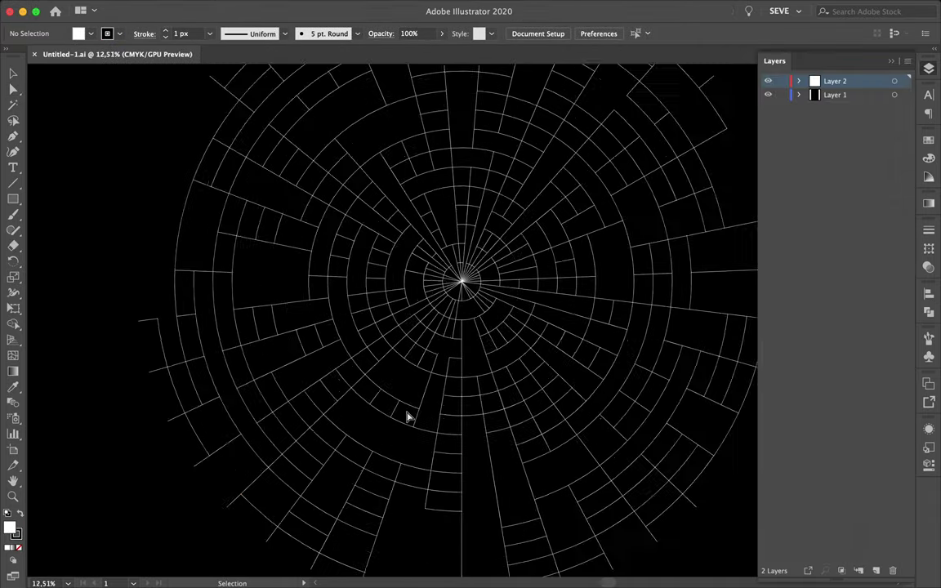
scroll(405, 414, "up", 3)
left_click(245, 421)
left_click(320, 359)
left_click(393, 300)
left_click(341, 266)
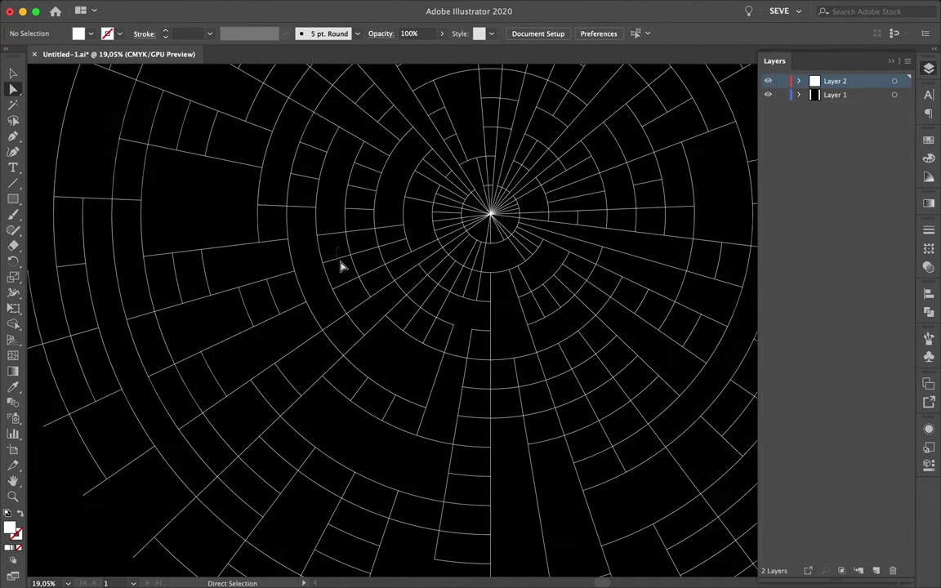
scroll(393, 245, "up", 2)
scroll(400, 270, "up", 2)
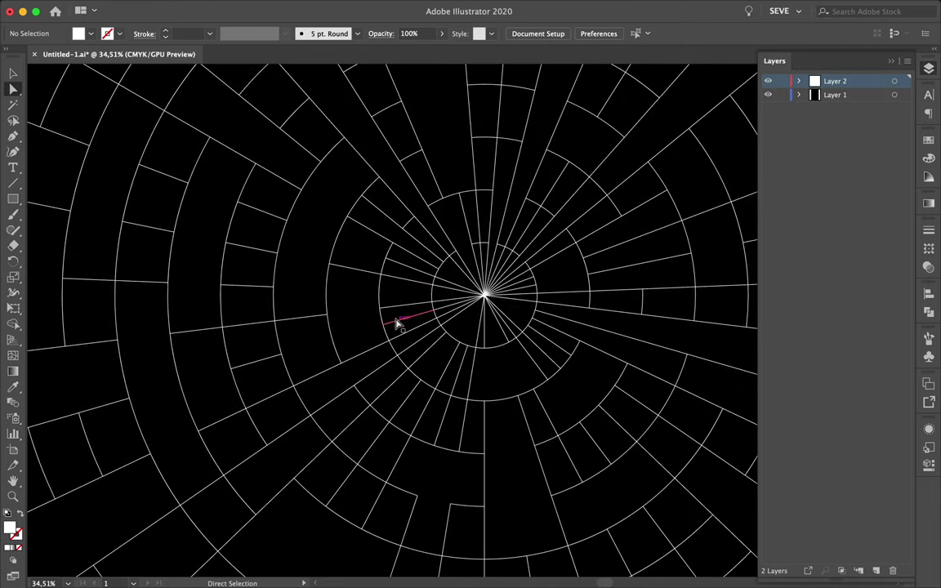
scroll(498, 237, "up", 3)
left_click(499, 257)
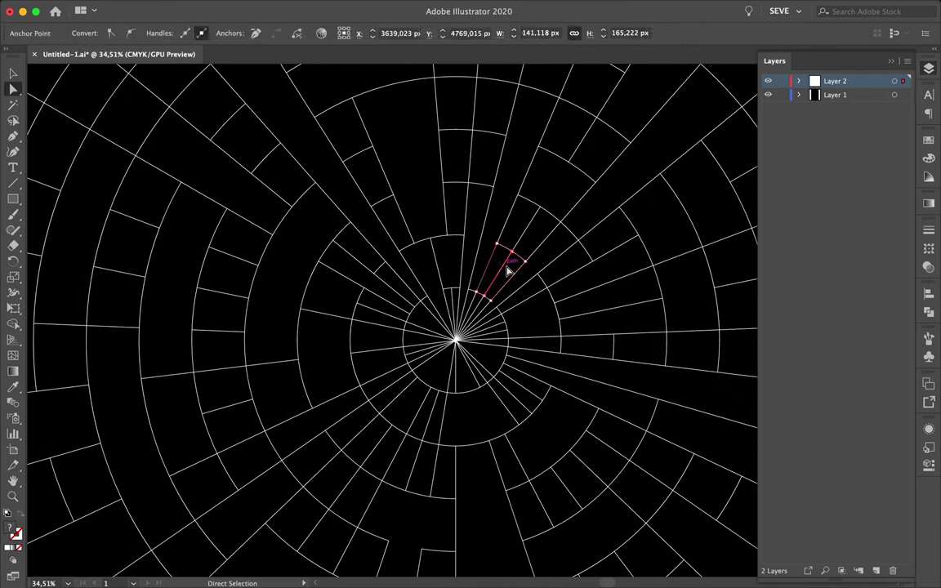
scroll(446, 372, "up", 3)
left_click(446, 371)
- Select cells at the top, middle left, the angled cell and a column of cells
scroll(458, 384, "down", 3)
scroll(483, 395, "down", 3)
scroll(481, 395, "up", 2)
left_click(410, 163)
left_click(400, 279)
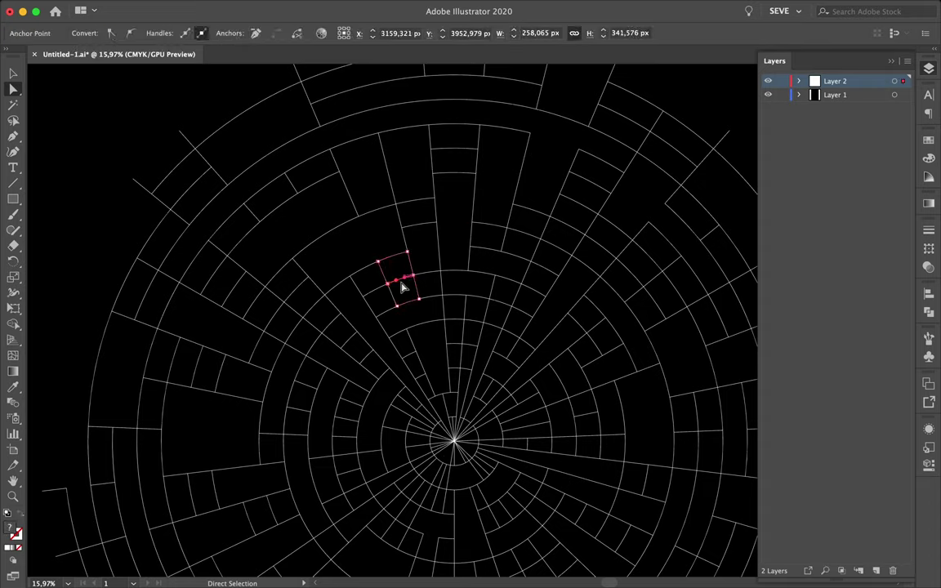
left_click(249, 301)
scroll(442, 163, "right", 3)
left_click(441, 163)
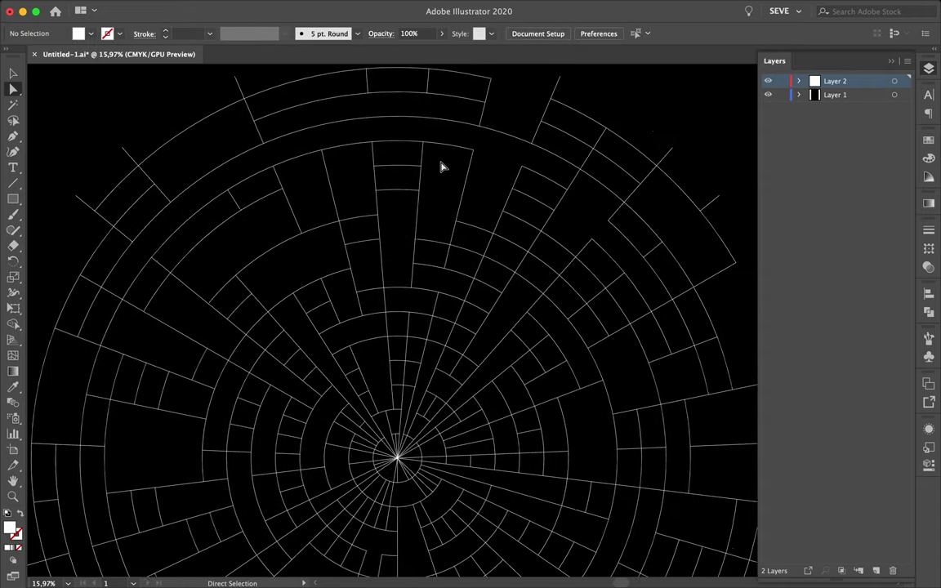
scroll(490, 228, "down", 2)
left_click(492, 237)
left_click(442, 330)
scroll(446, 331, "down", 2)
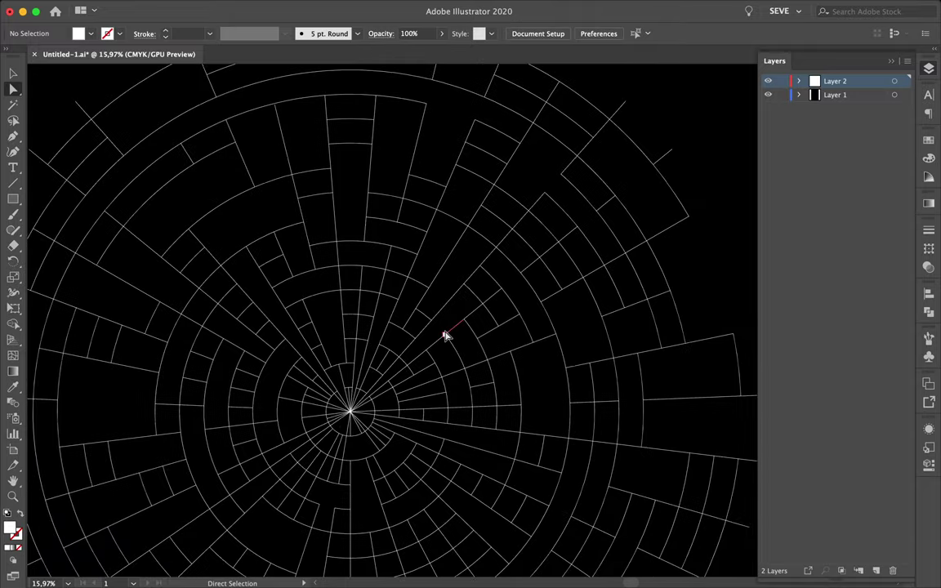
scroll(424, 365, "down", 5)
- Narrow the lower-column selection down to single cells and check nearby ones
left_click(302, 419)
left_click(365, 341)
left_click(445, 380)
left_click(386, 310)
left_click(342, 397)
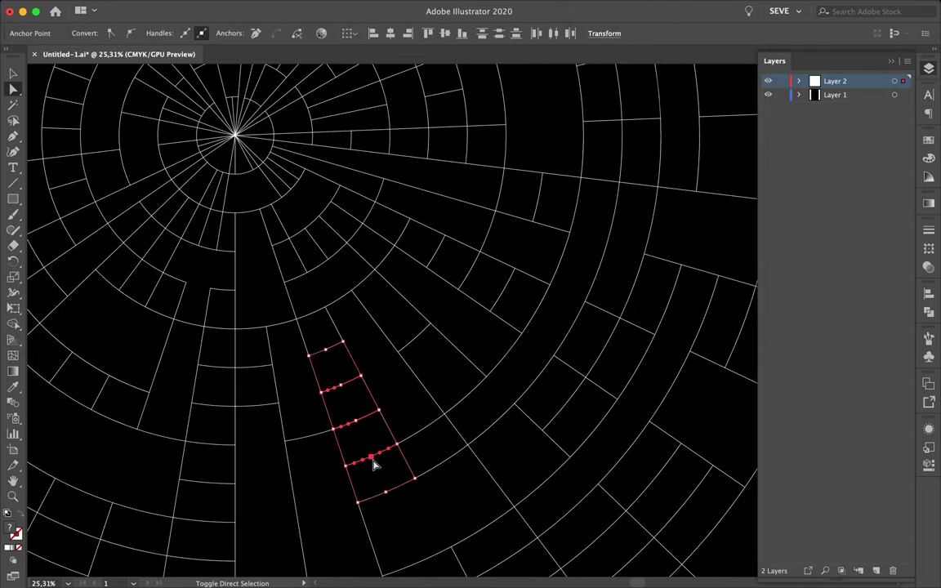
left_click(374, 465)
scroll(375, 465, "up", 3)
scroll(422, 400, "down", 2)
left_click(380, 444)
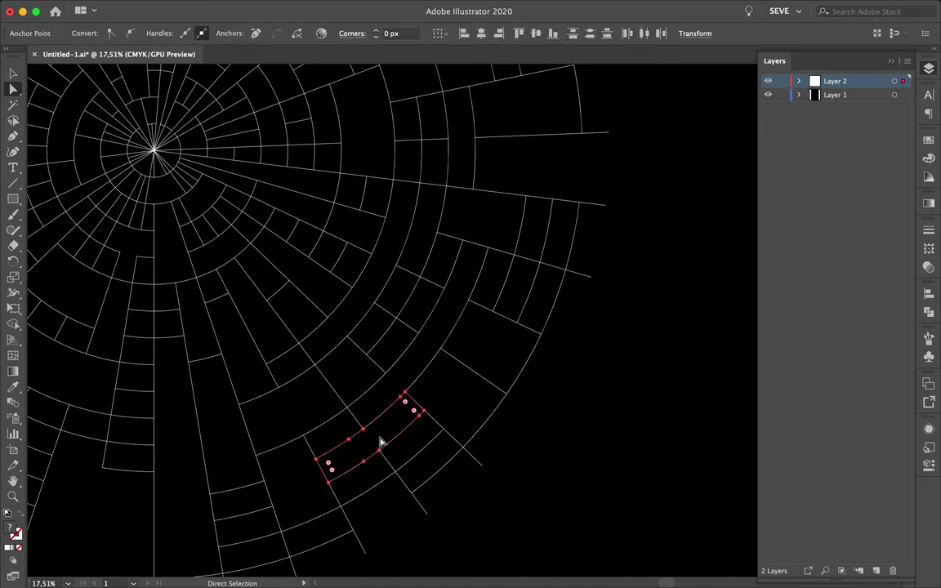
left_click(380, 444)
- Check one more cell higher in the web and clear the anchor selection
scroll(379, 443, "up", 5)
scroll(398, 241, "up", 2)
left_click(389, 274)
left_click(389, 274)
scroll(386, 273, "up", 2)
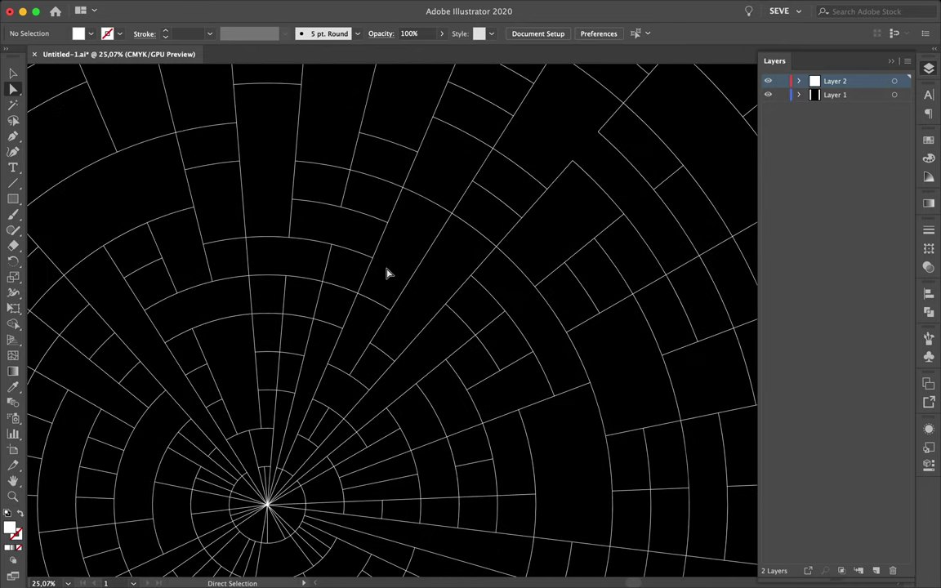
scroll(268, 404, "down", 3)
scroll(272, 399, "down", 2)
scroll(208, 179, "up", 1)
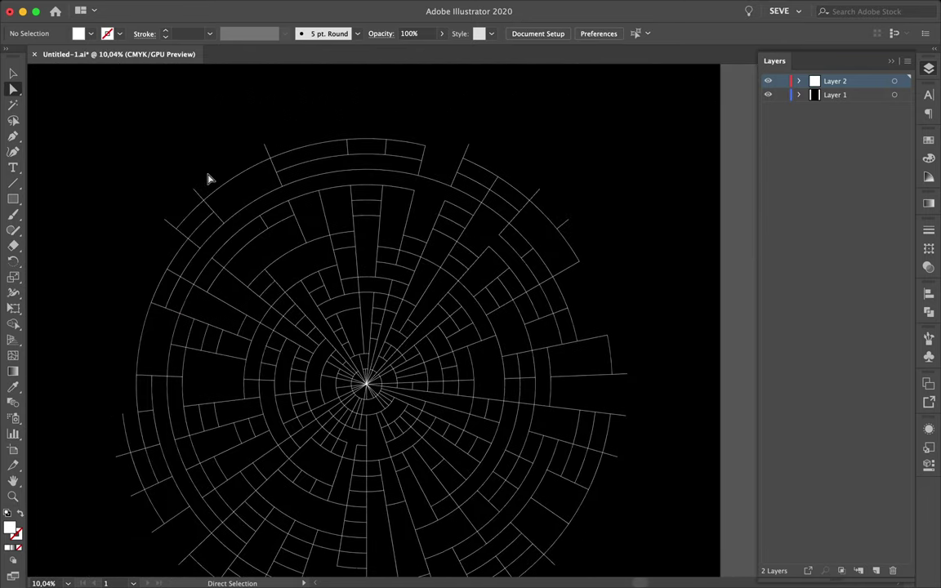
scroll(164, 222, "down", 5)
left_click(282, 547)
scroll(563, 376, "up", 1)
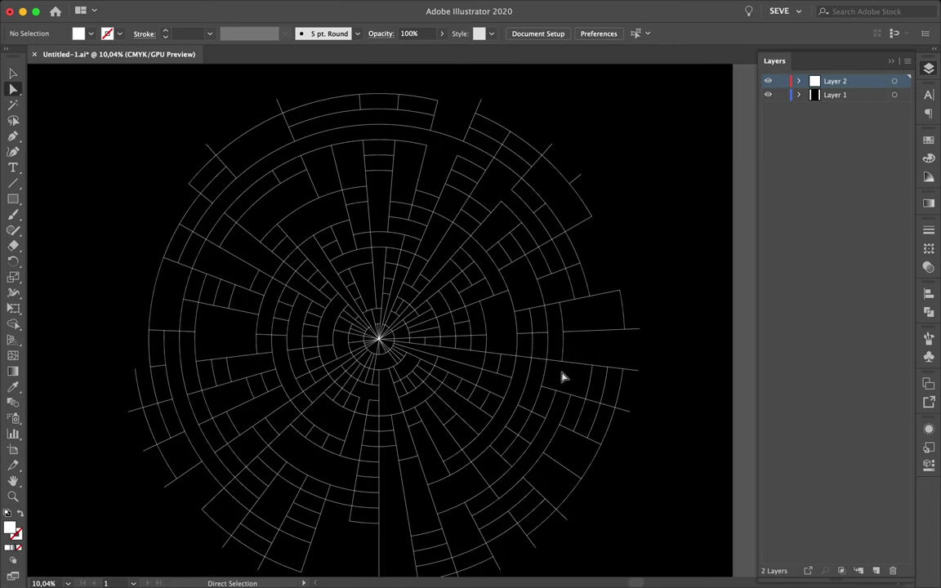
scroll(368, 327, "up", 5)
- Spot-check individual web segments on the left and bottom of the web
left_click(246, 330)
left_click(151, 291)
scroll(151, 290, "down", 4)
scroll(327, 408, "down", 3)
left_click(441, 482)
left_click(407, 450)
left_click(323, 271)
left_click(193, 409)
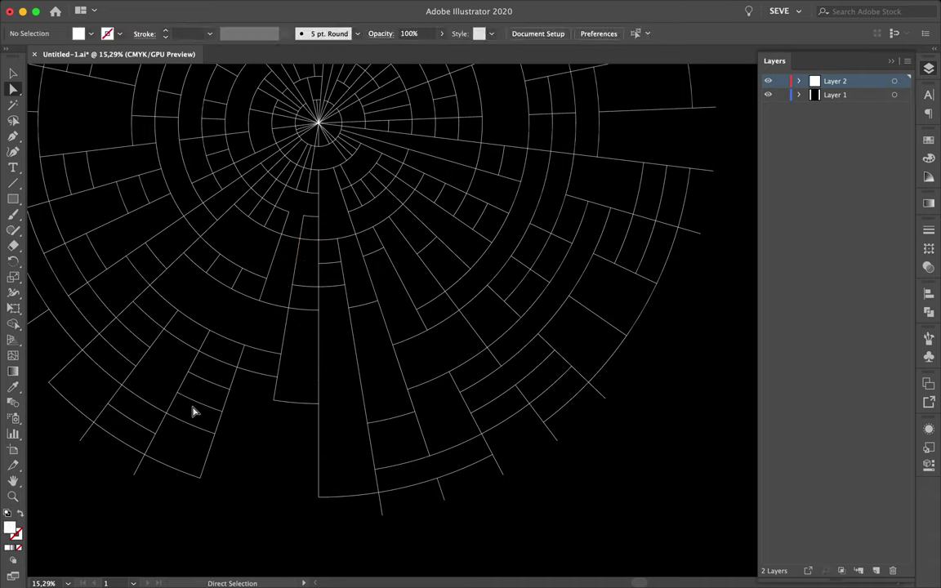
- Check a few more left-side segments, then Select All to gather the whole web
scroll(150, 324, "down", 2)
scroll(149, 323, "up", 2)
left_click(245, 206)
left_click(270, 231)
left_click(137, 297)
left_click(392, 262)
scroll(392, 262, "down", 2)
scroll(394, 253, "down", 2)
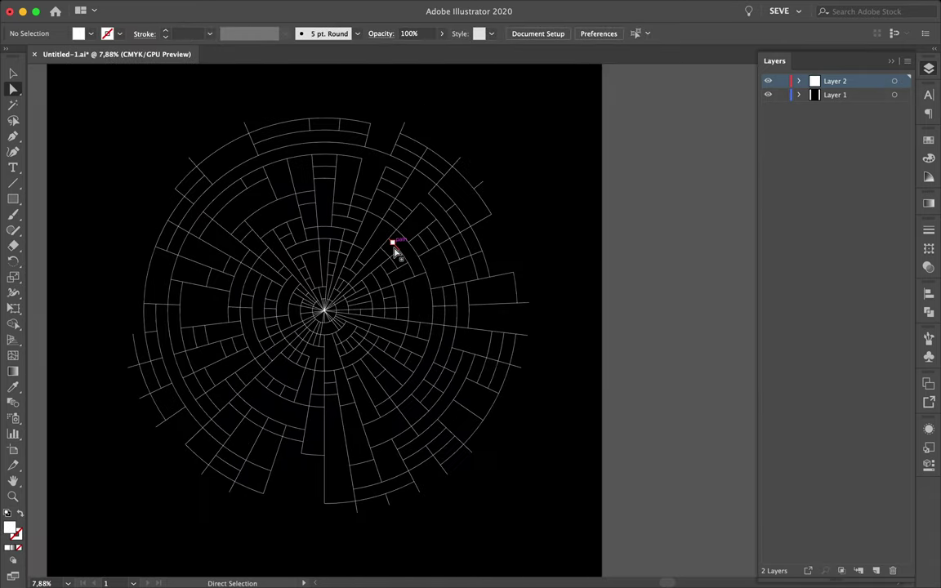
key("super+a")
- Draw a horizontal line across the top of the poster and blend the web into it with 50 steps
scroll(489, 486, "down", 1)
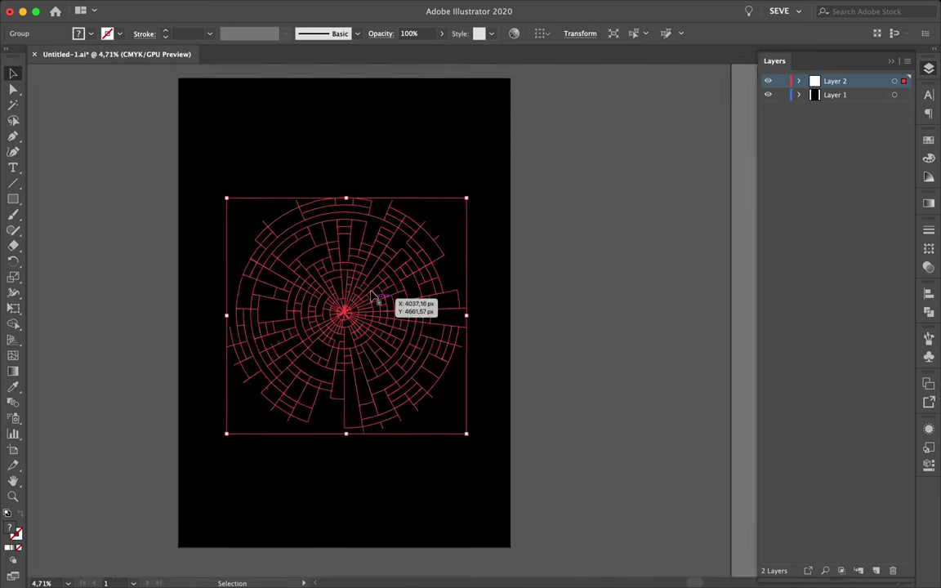
key("p")
left_click(175, 130)
left_click(501, 131)
key("v")
left_click(143, 191)
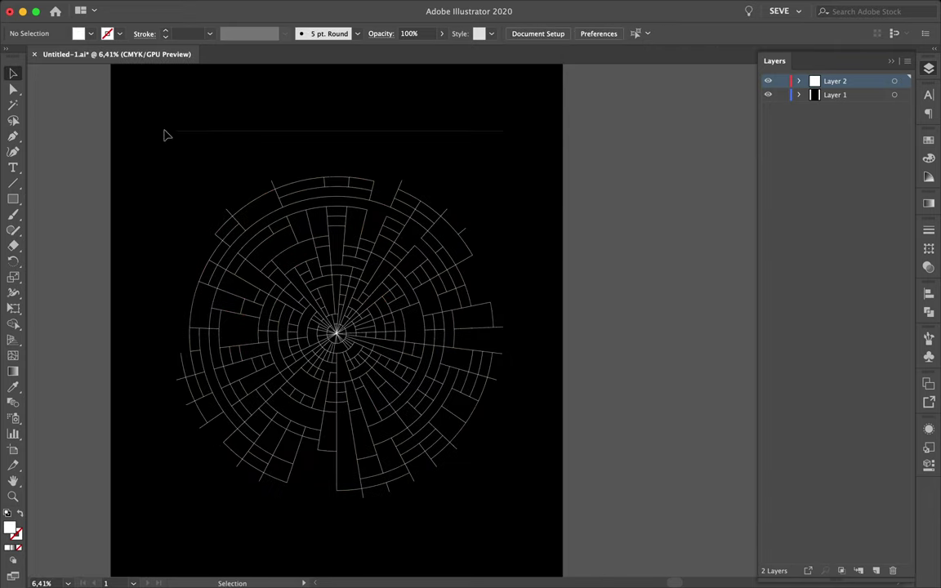
left_click(490, 131)
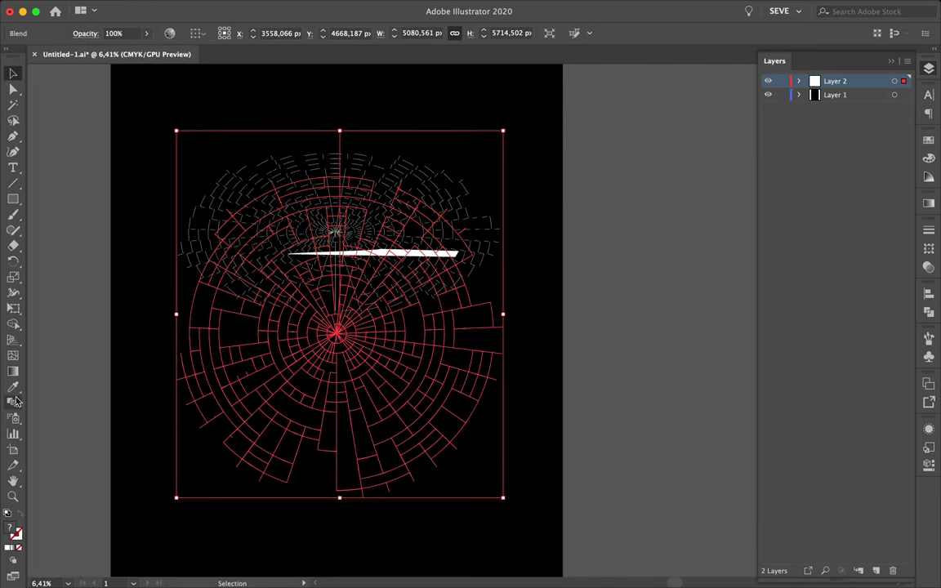
key("Return")
key("Return")
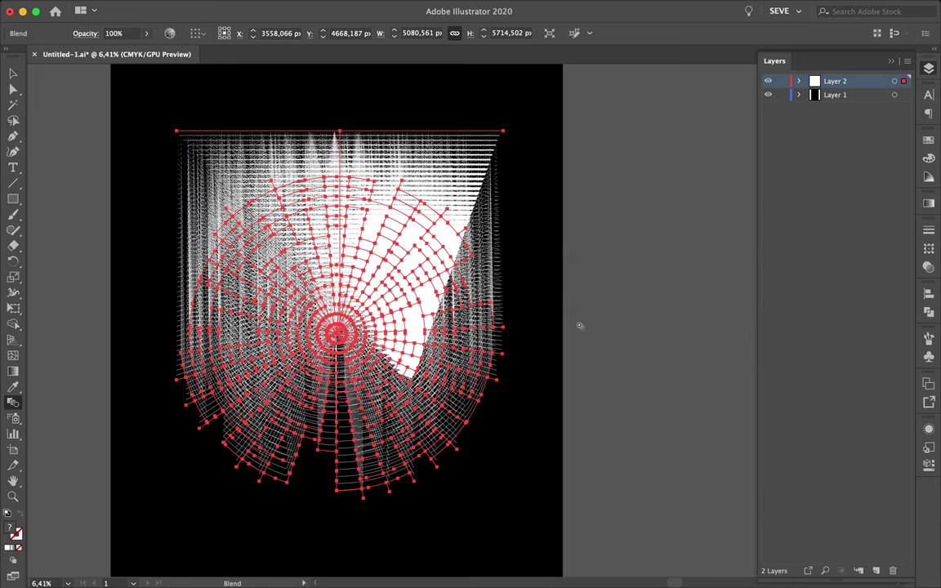
key("a")
- Move the web down the poster and raise the blend's top line above it
left_click_drag(507, 395, 336, 550)
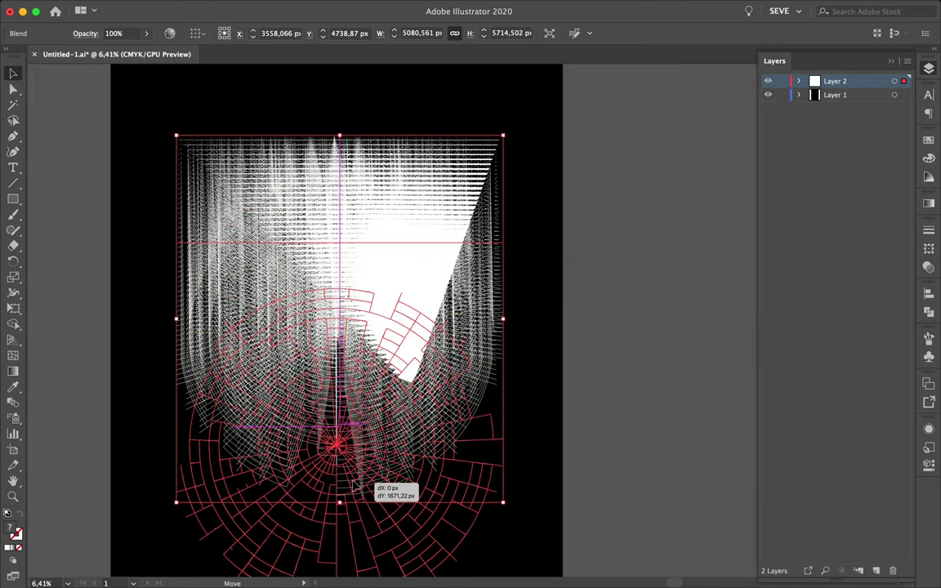
left_click(435, 240)
mouse_move(477, 143)
left_mouse_down()
mouse_move(477, 121)
mouse_move(462, 269)
left_mouse_up()
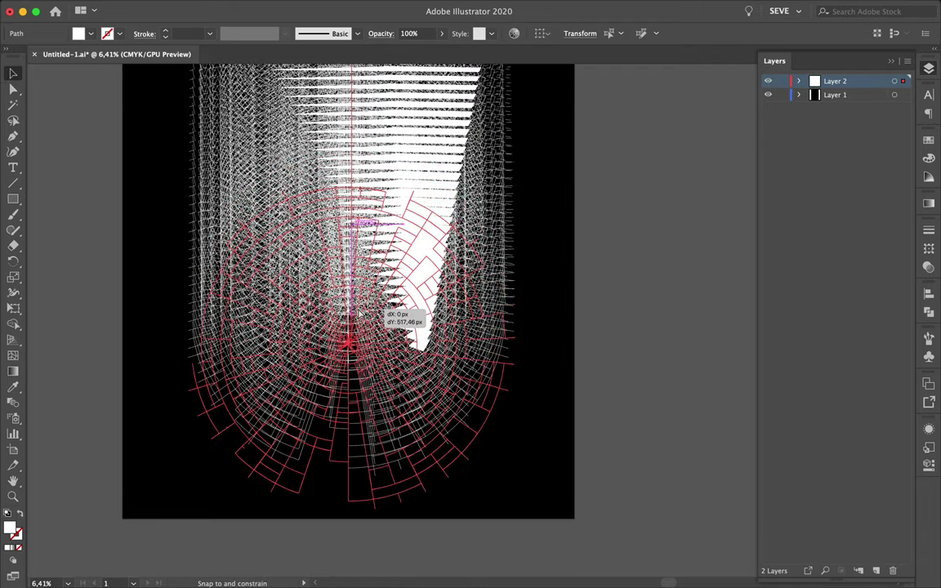
left_click(203, 131)
mouse_move(203, 131)
left_mouse_down()
mouse_move(227, 80)
mouse_move(227, 167)
left_mouse_up()
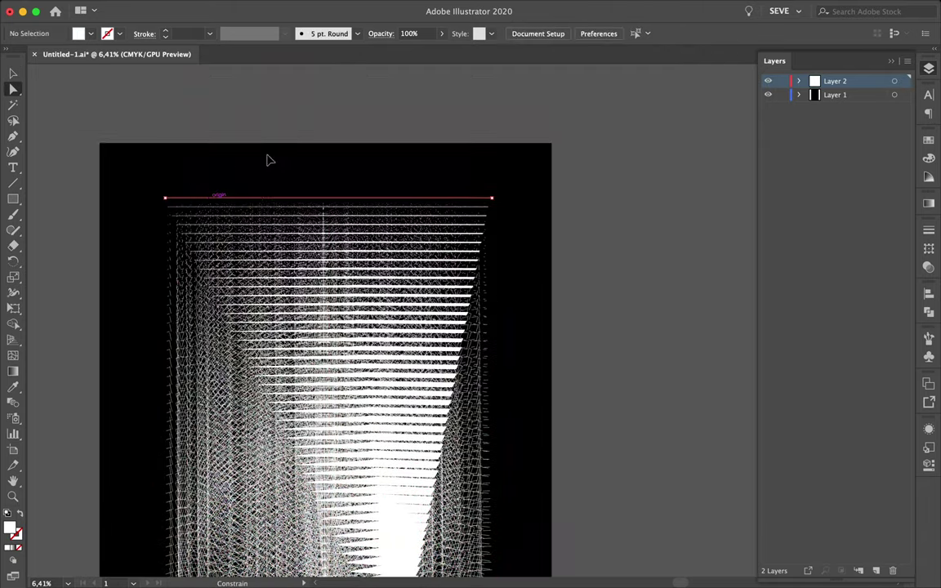
left_click(311, 199)
mouse_move(348, 183)
left_mouse_down()
mouse_move(398, 161)
mouse_move(393, 176)
left_mouse_up()
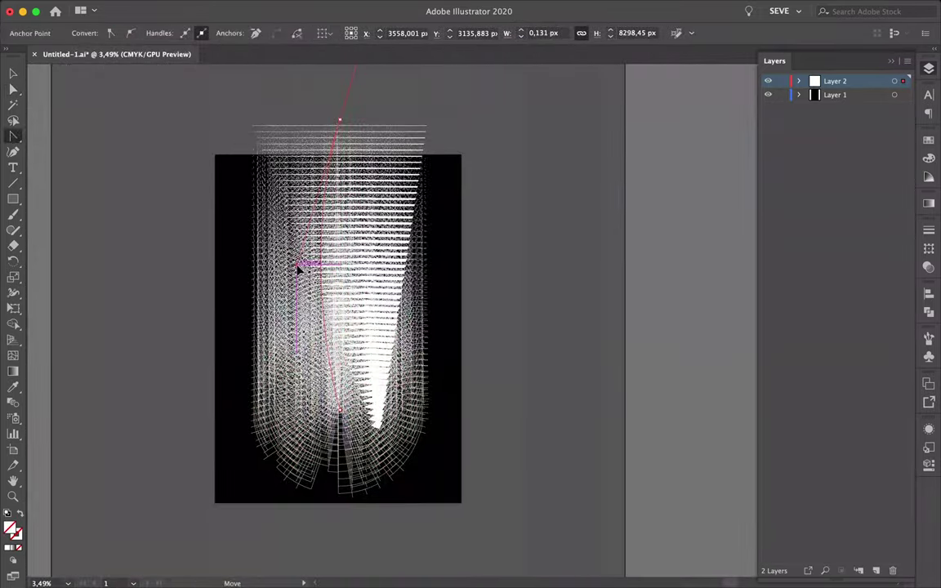
- Drag the blend spine's top anchor and nudge the bottom web with Direct Selection
left_click_drag(299, 266, 305, 353)
key("ctrl+minus")
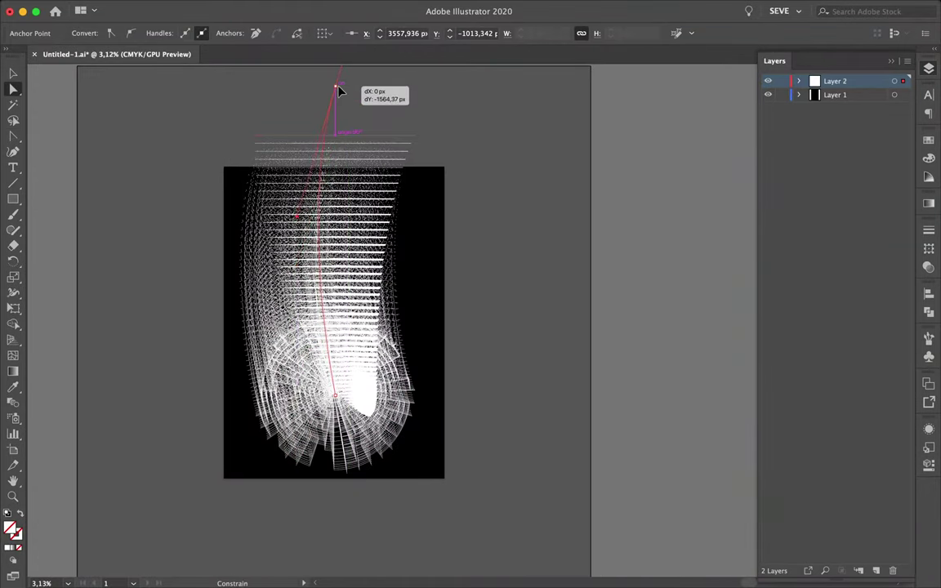
left_click_drag(340, 83, 335, 80)
left_click(335, 392)
mouse_move(335, 392)
left_mouse_down()
mouse_move(336, 563)
mouse_move(334, 388)
left_mouse_up()
- Try scaling the whole blend, undo it, and shift the top path so lines spread upward
key("v")
left_click_drag(441, 80, 317, 354)
key("ctrl+z")
key("a")
left_click(349, 294)
left_click_drag(421, 145, 420, 143)
- Step back through the undo history to settle the blend in its draped form
scroll(345, 250, "up", 10)
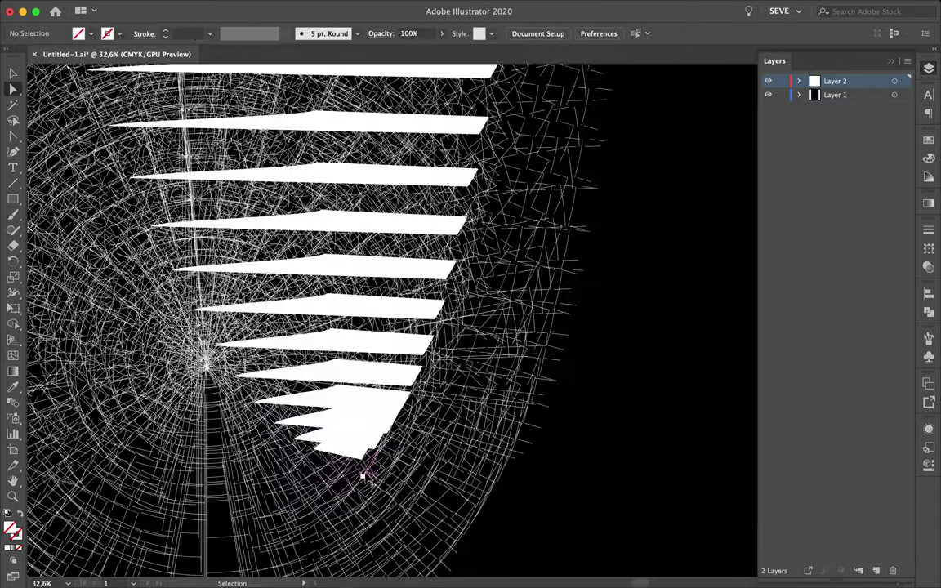
left_click(362, 474)
scroll(536, 374, "down", 3)
scroll(537, 373, "down", 7)
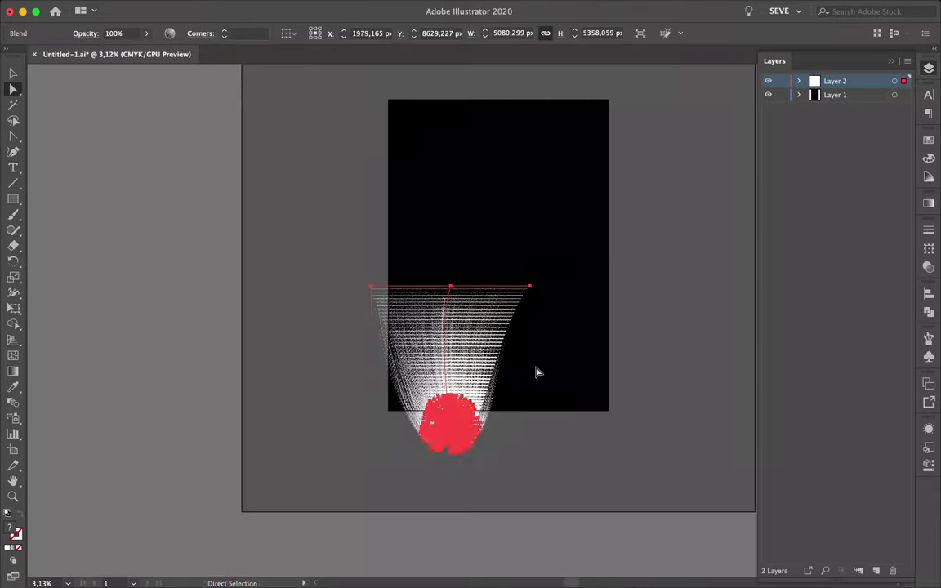
key("ctrl+z")
key("ctrl+z")
key("ctrl+z")
key("ctrl+z")
key("ctrl+z")
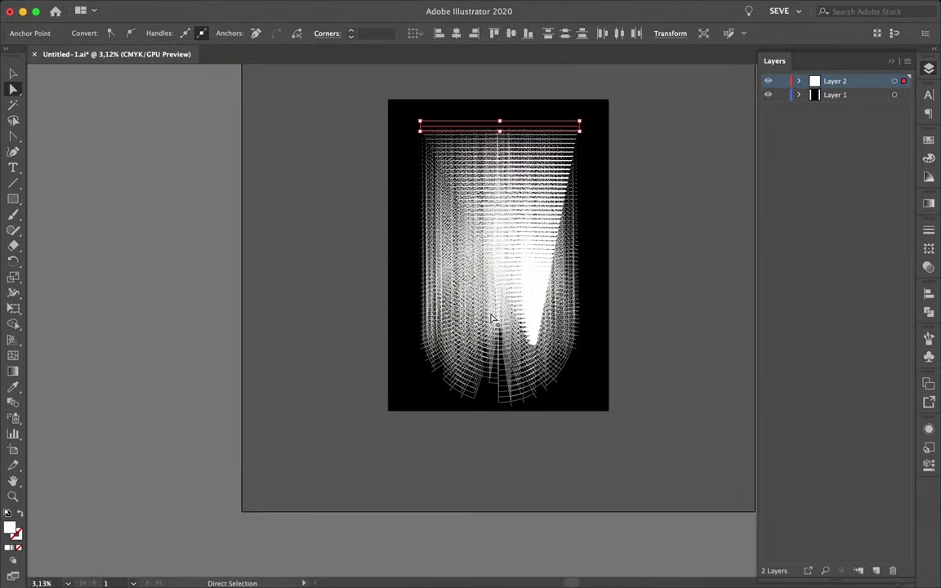
key("ctrl+z")
key("ctrl+z")
key("ctrl+z")
key("ctrl+z")
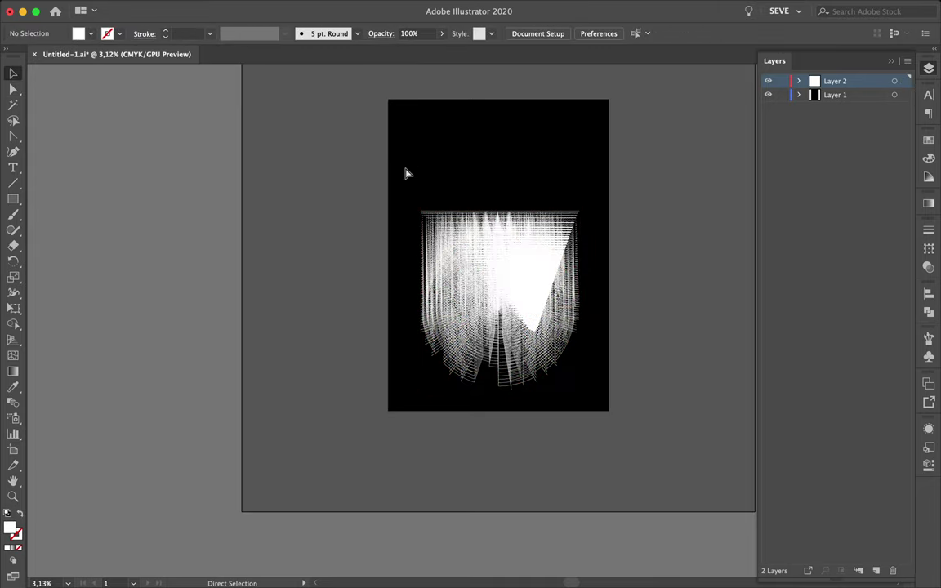
key("ctrl+z")
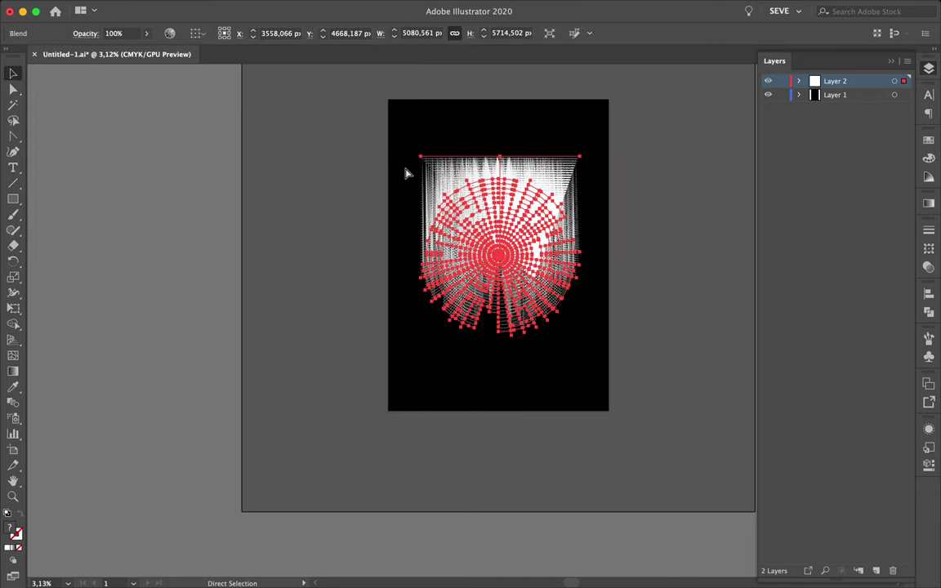
key("ctrl+z")
- Move the white line curtain to the lower right, dismissing the can't-move alert
scroll(586, 280, "up", 3)
key("ctrl+shift+z")
mouse_move(633, 352)
left_mouse_down()
mouse_move(641, 288)
mouse_move(609, 404)
left_mouse_up()
scroll(641, 286, "down", 2)
key("Return")
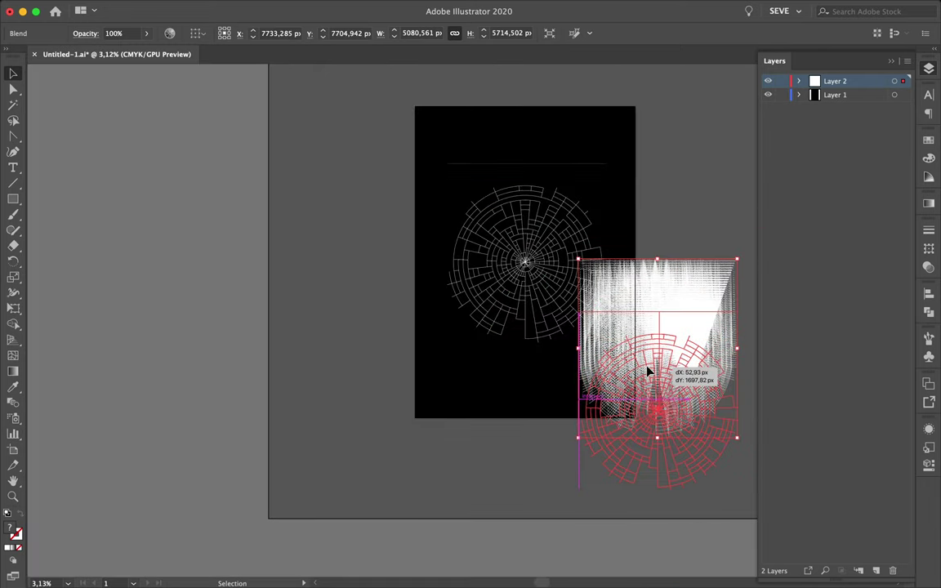
scroll(585, 270, "up", 2)
scroll(585, 270, "up", 1)
scroll(585, 270, "up", 2)
- Select the circular web and the top line with Direct Selection
key("a")
left_click(359, 275)
left_click(359, 275)
scroll(357, 269, "down", 4)
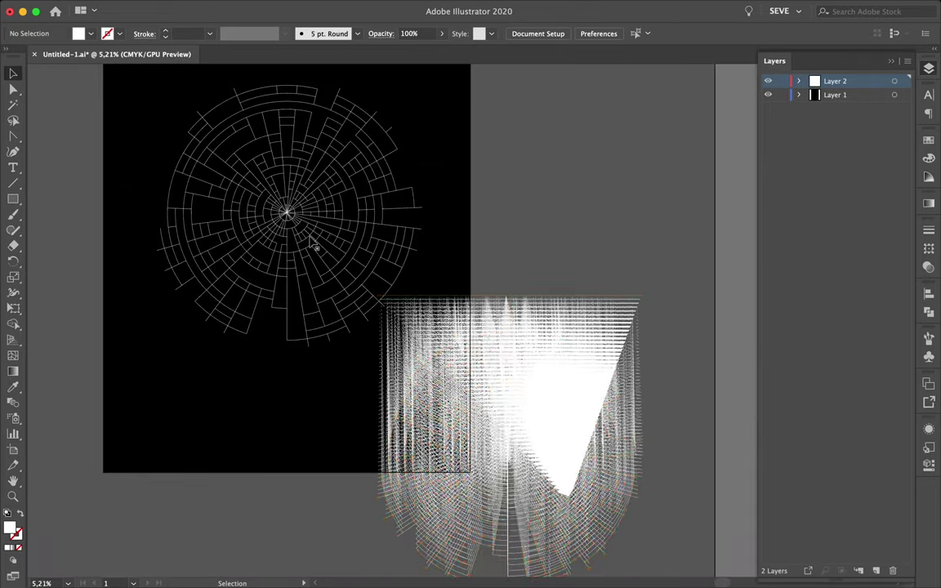
scroll(318, 246, "up", 5)
left_click(348, 264)
scroll(349, 265, "down", 6)
key("a")
key("v")
left_click(179, 95)
- Blend the web into the top line, then undo that new blend
left_click(314, 147)
left_click(350, 119, "shift")
key("w")
left_click(330, 245)
left_click(430, 119)
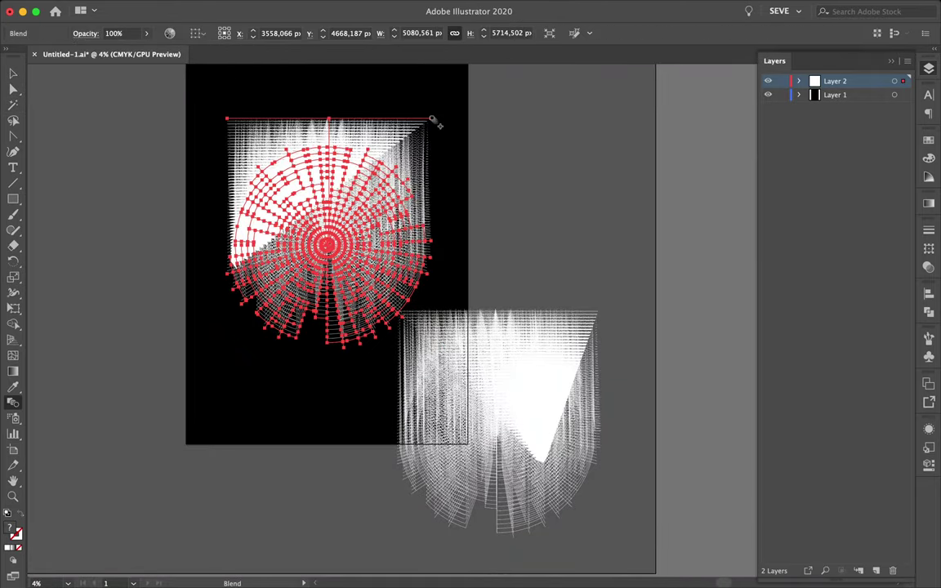
scroll(436, 134, "up", 2)
key("super+z")
key("v")
- Try another blend from the top line, undo it, and drag a web copy upward
left_click(14, 405)
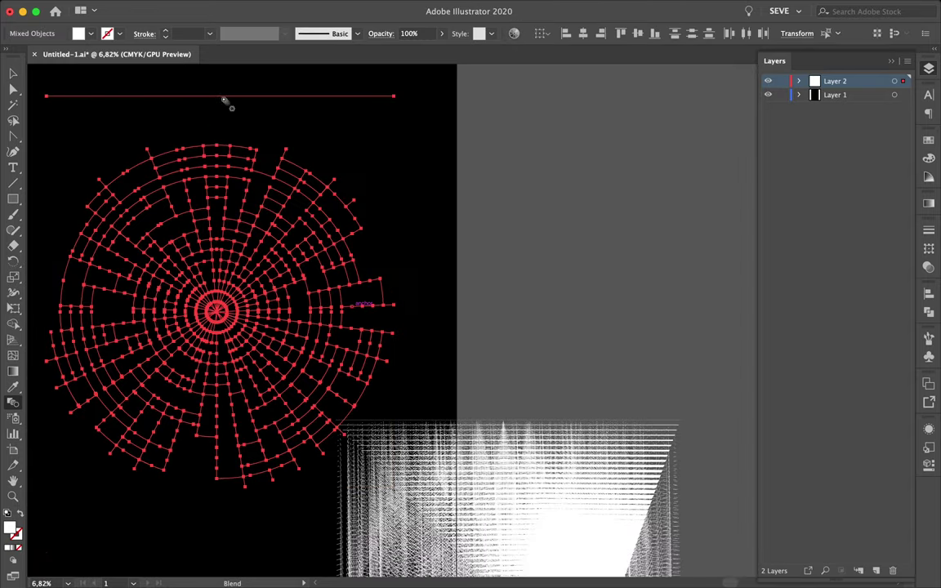
left_click(219, 481)
key("super+z")
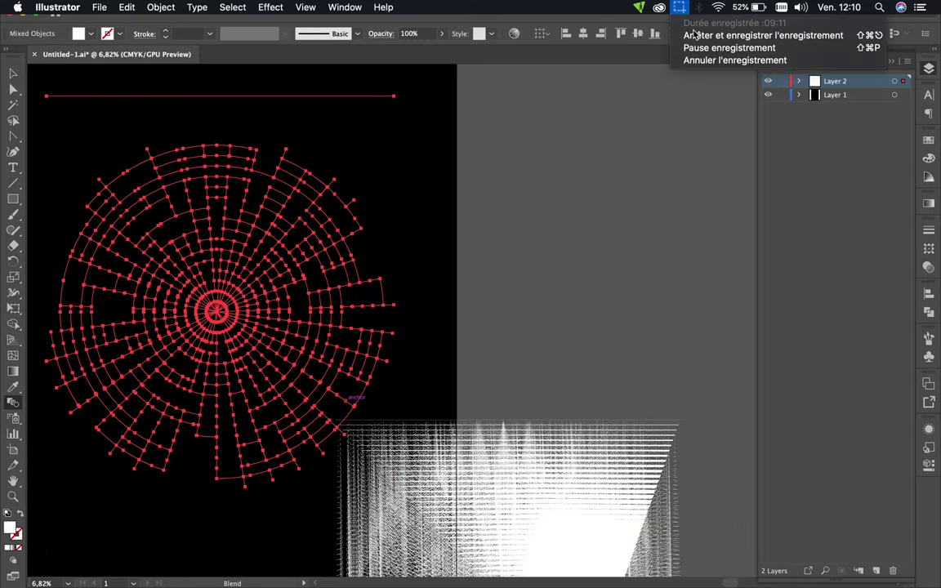
left_click_drag(296, 287, 303, 233)
scroll(386, 130, "up", 3)
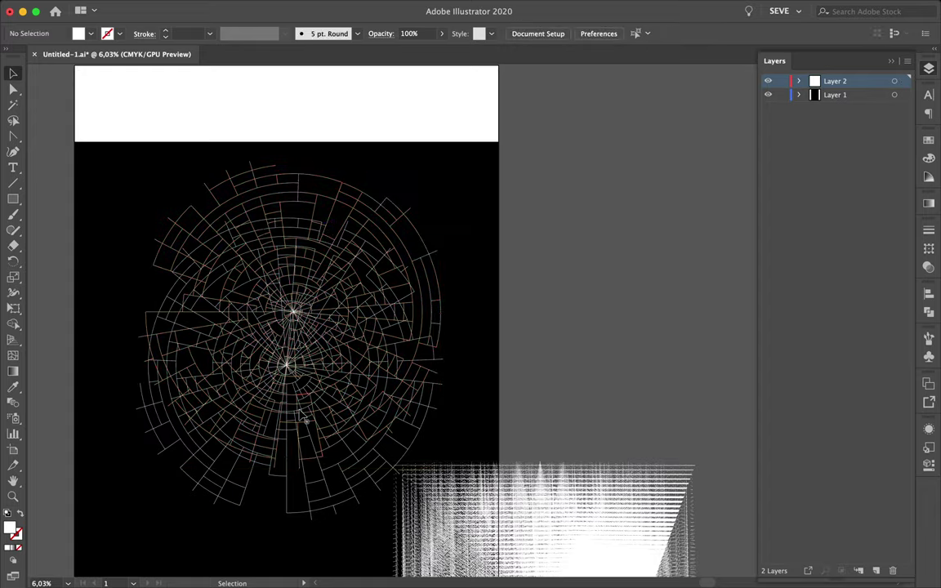
- Blend the first web into the second web and move a web inside the isolated blend
key("w")
left_click(290, 516)
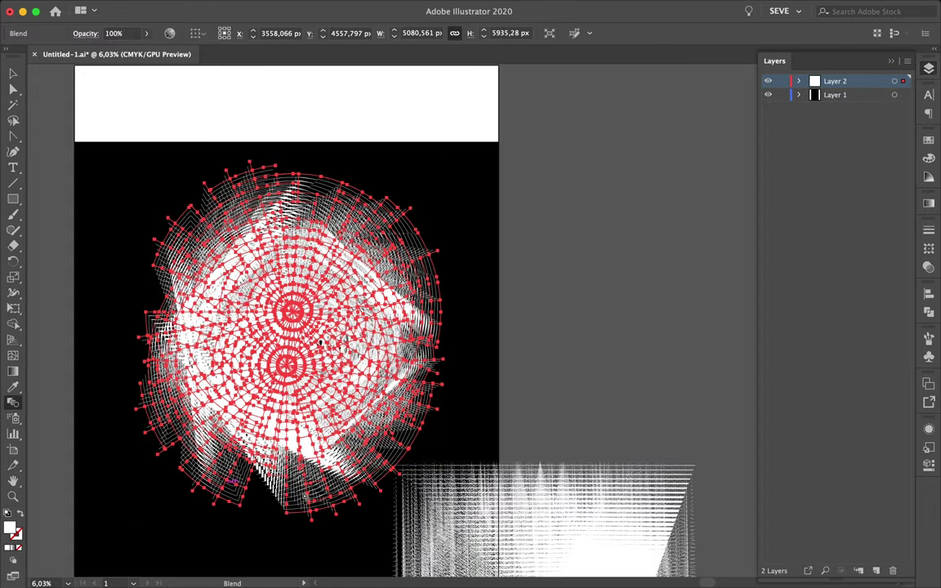
key("v")
left_click(500, 367)
scroll(420, 388, "up", 3)
scroll(355, 303, "down", 3)
double_click(355, 302)
mouse_move(356, 303)
left_mouse_down()
mouse_move(369, 251)
mouse_move(353, 189)
mouse_move(330, 276)
mouse_move(330, 451)
left_mouse_up()
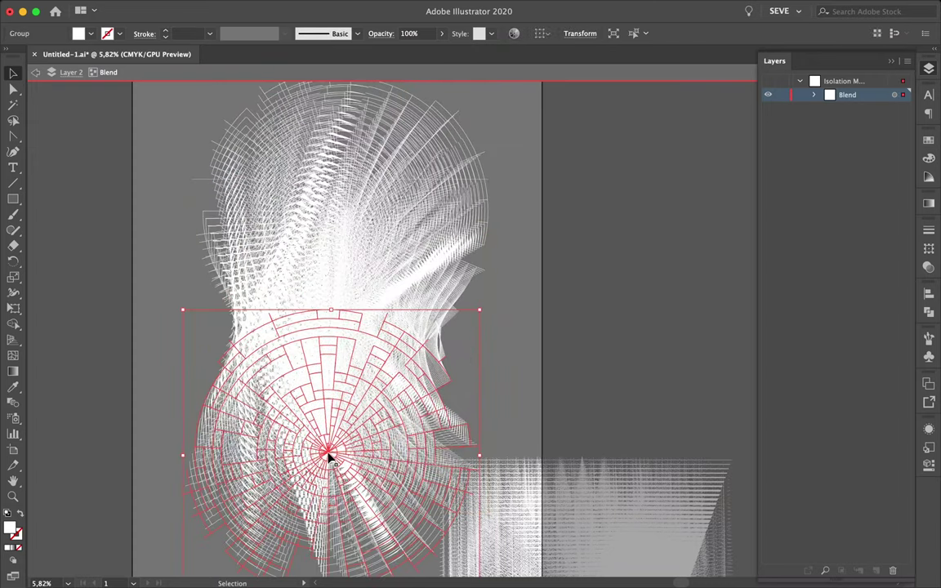
- Rotate one web of the blend, exit isolation, and reshape the blend into a crossing form
mouse_move(182, 305)
left_mouse_down()
mouse_move(186, 381)
mouse_move(127, 440)
mouse_move(325, 286)
mouse_move(323, 247)
mouse_move(378, 248)
mouse_move(467, 269)
mouse_move(456, 279)
mouse_move(563, 374)
mouse_move(330, 248)
mouse_move(556, 315)
left_mouse_up()
left_click(562, 317)
scroll(562, 317, "down", 1)
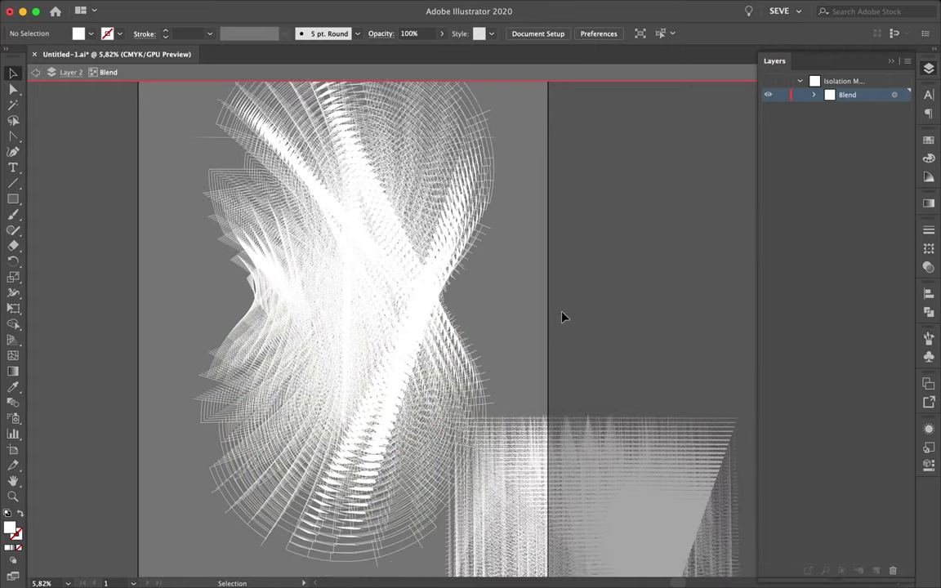
double_click(573, 298)
key("ctrl+minus")
key("ctrl+minus")
left_click(313, 171)
mouse_move(313, 171)
left_mouse_down()
mouse_move(309, 186)
mouse_move(367, 189)
mouse_move(225, 150)
left_mouse_up()
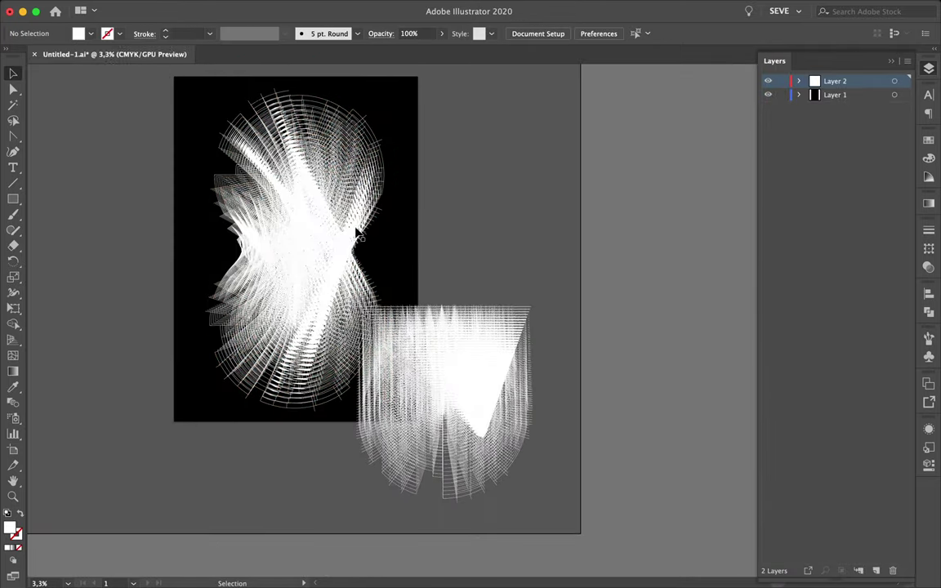
- Isolate the blend and rotate its lower web to twist it
scroll(299, 203, "up", 1)
left_click(246, 326)
double_click(246, 326)
mouse_move(246, 326)
left_mouse_down()
mouse_move(255, 237)
mouse_move(247, 346)
left_mouse_up()
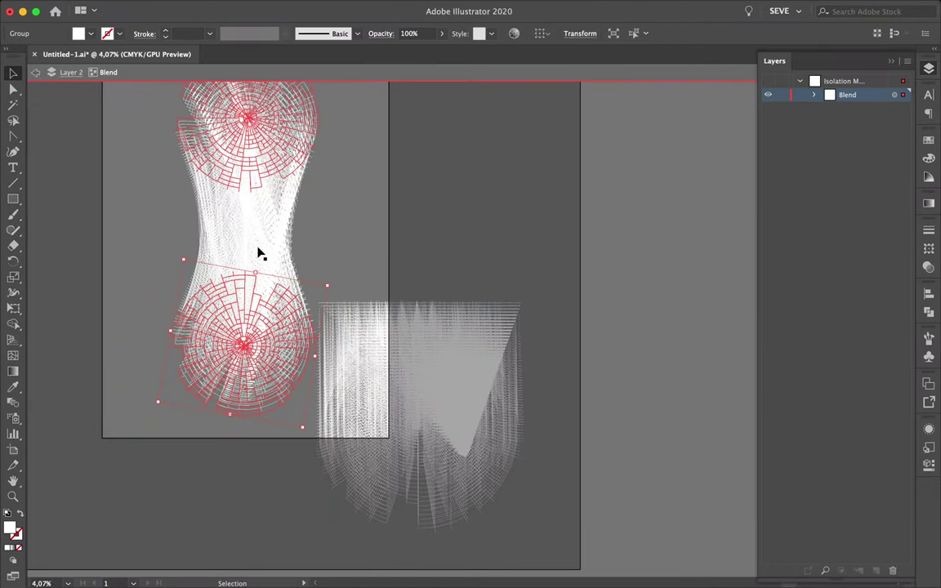
key("Escape")
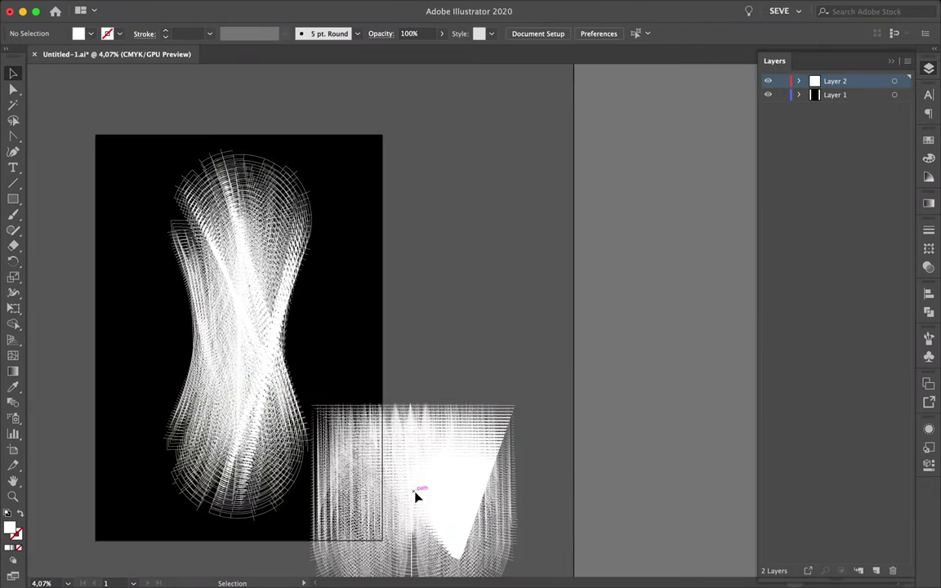
- Move the line curtain up about 180 px and rotate the radial blend a quarter turn
left_click(350, 324)
left_click_drag(404, 473, 424, 326)
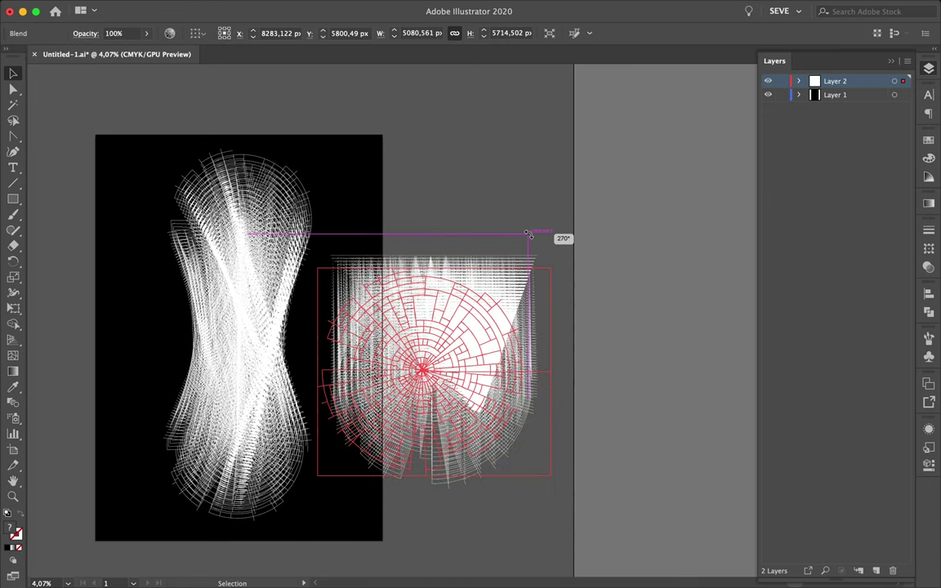
left_click_drag(529, 234, 530, 237)
key("a")
key("v")
key("a")
left_click(929, 229)
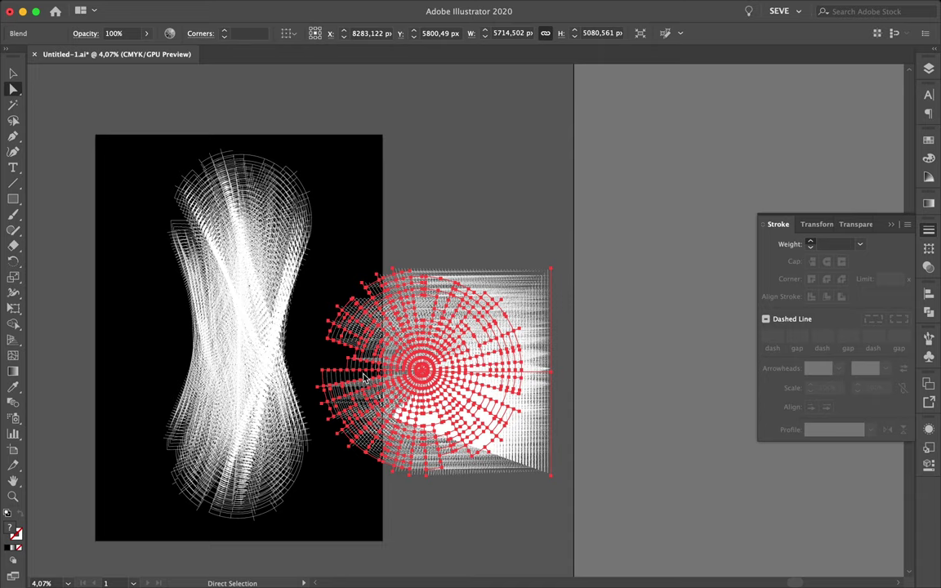
- Move the radial blend up-left so it overlaps the ribbon's right side
key("v")
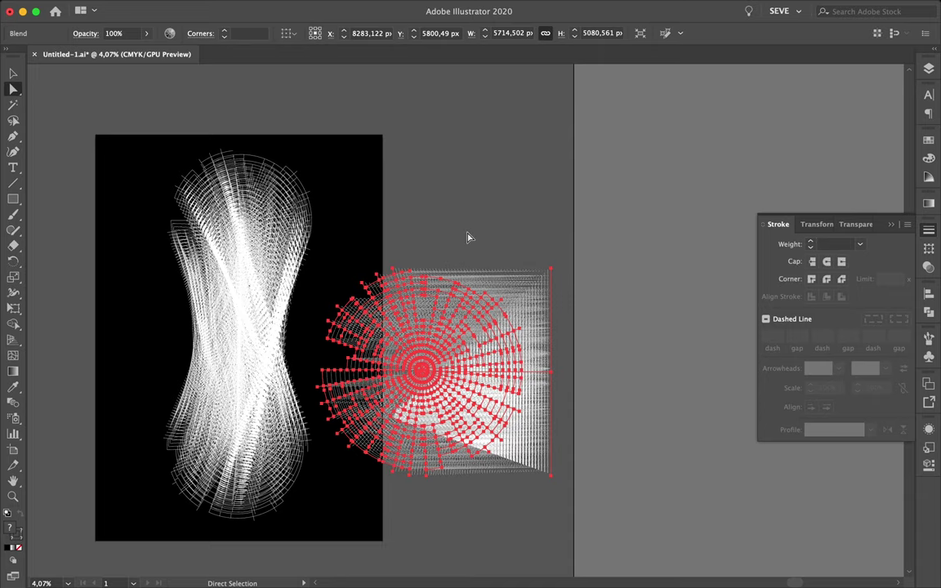
left_click_drag(453, 369, 430, 335)
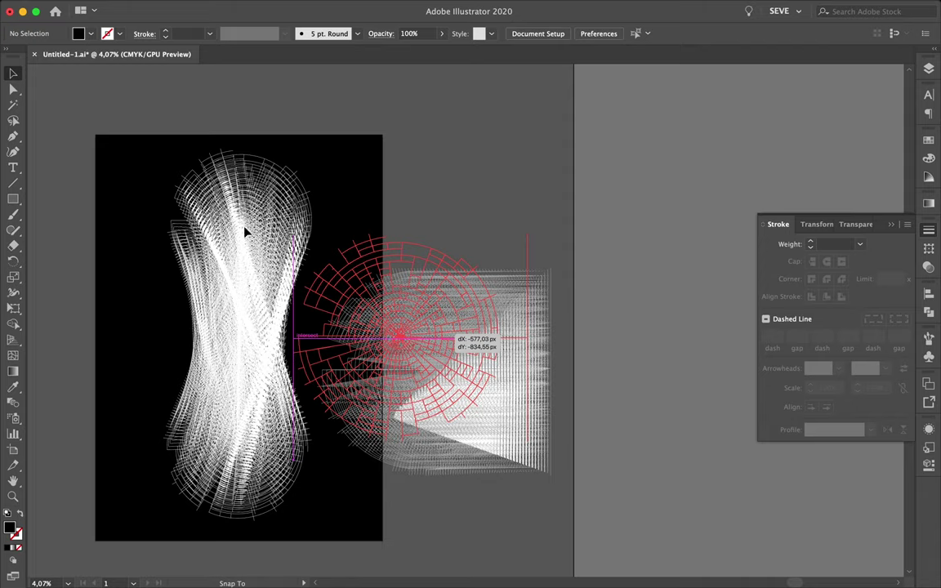
left_click_drag(245, 232, 248, 235)
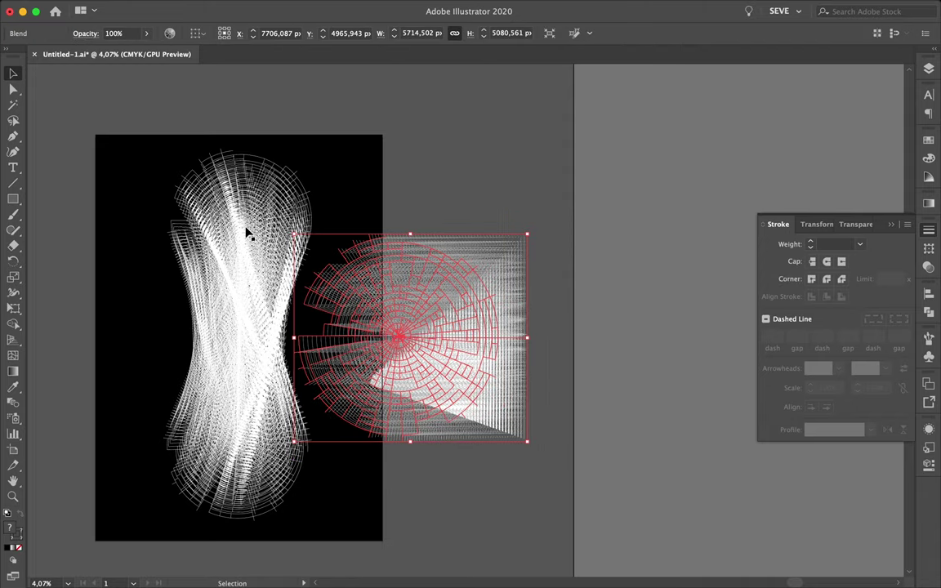
- Marquee-select the hourglass blend's top circle anchors with Direct Selection
key("a")
left_click_drag(148, 133, 318, 281)
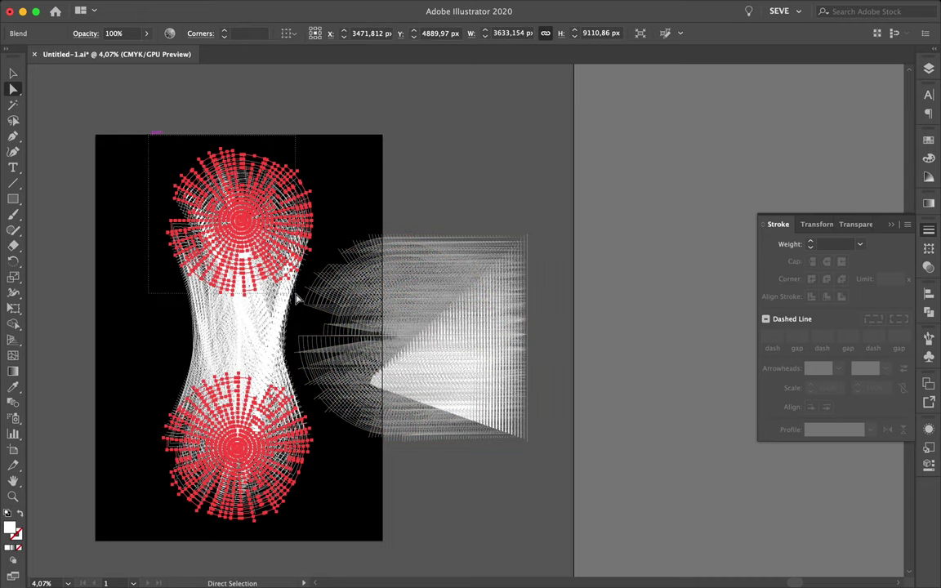
left_click(357, 255)
left_click_drag(148, 133, 317, 282)
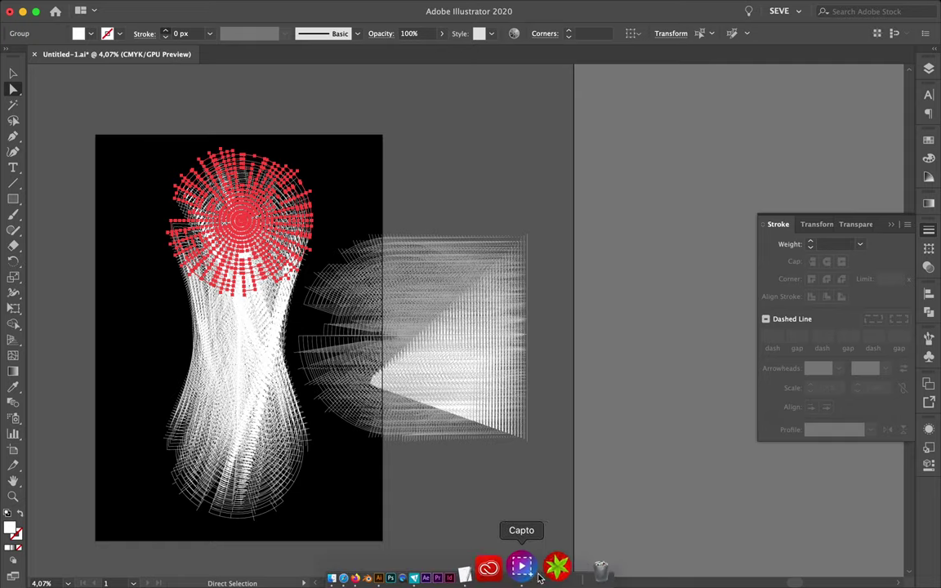
- Drop the hourglass blend into the Photoshop poster and commit the placement
left_click(562, 572)
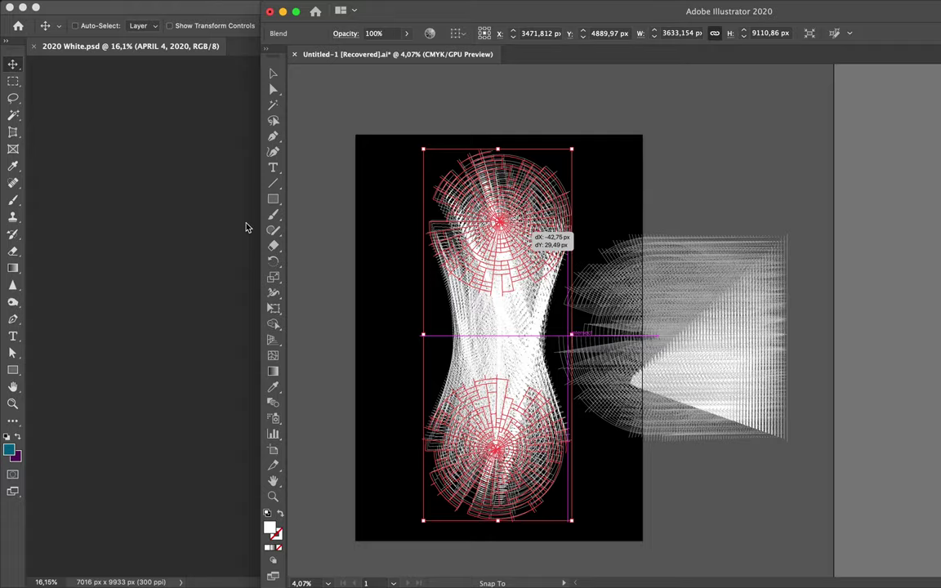
left_click_drag(246, 227, 247, 227)
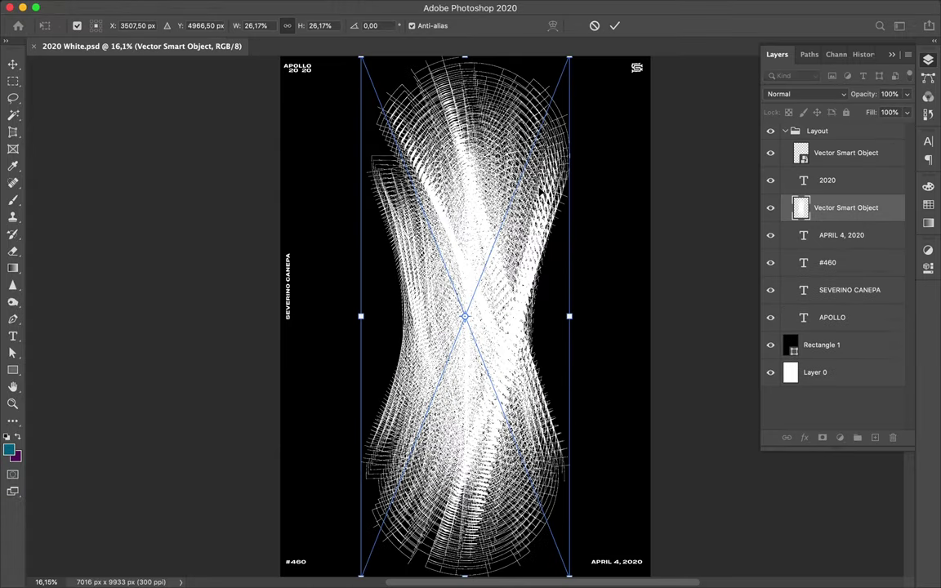
key("ctrl+bracketleft")
key("ctrl+bracketleft")
key("ctrl+bracketleft")
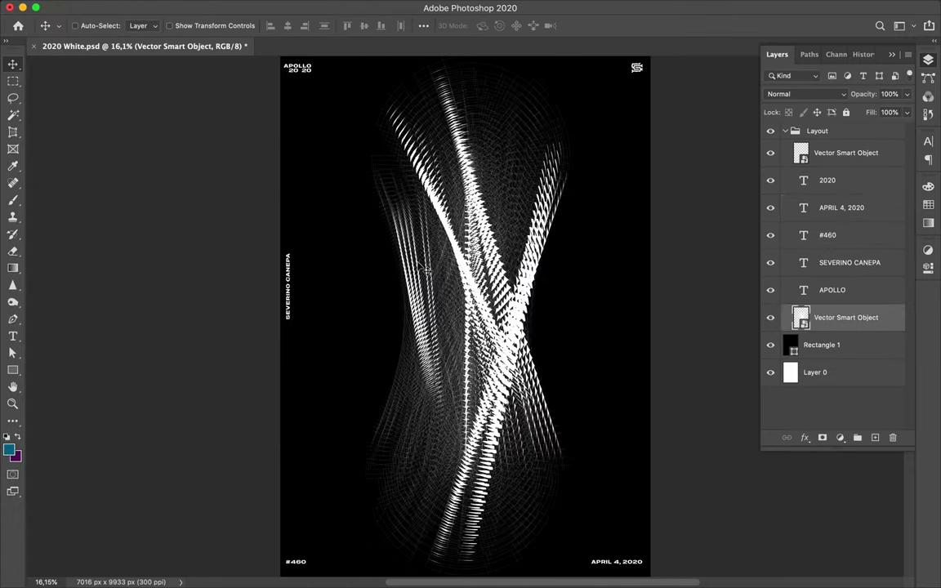
scroll(666, 313, "up", 5)
scroll(290, 582, "down", 3)
- Drag the radial fan blend from Illustrator into the Photoshop poster
left_click(423, 567)
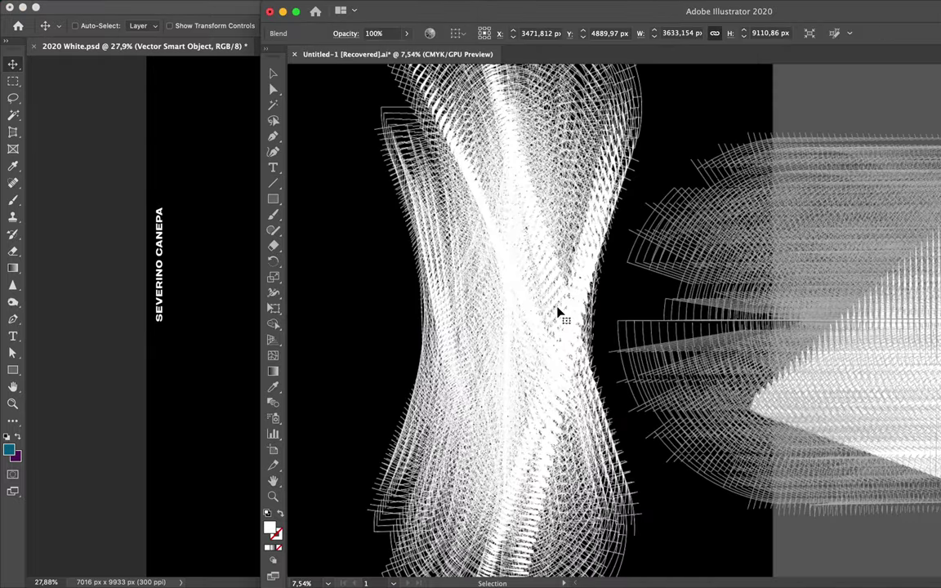
left_click(786, 249)
left_click_drag(786, 249, 383, 61)
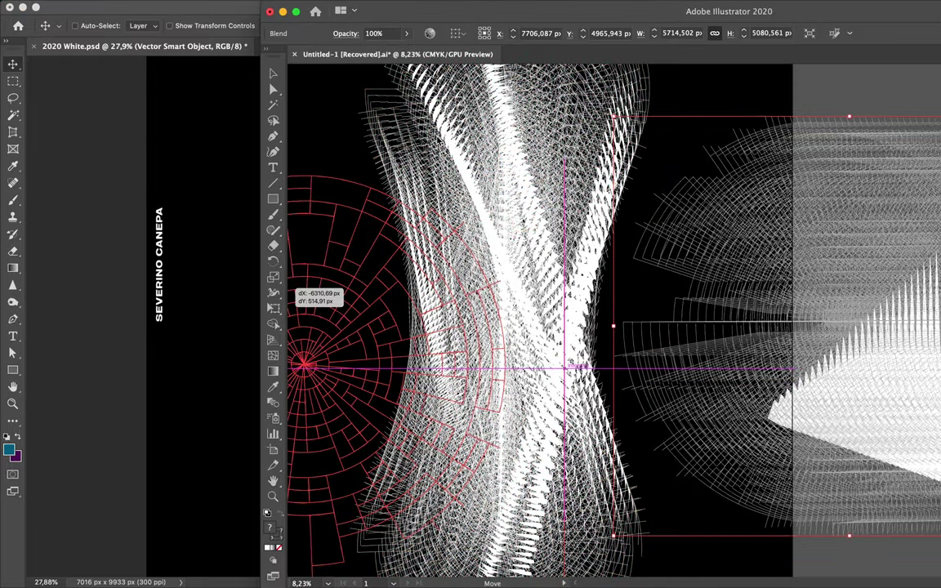
left_click_drag(292, 288, 163, 286)
- Drag the hourglass ribbon blend and another blend from Illustrator into Photoshop
left_click(423, 565)
left_click(490, 343)
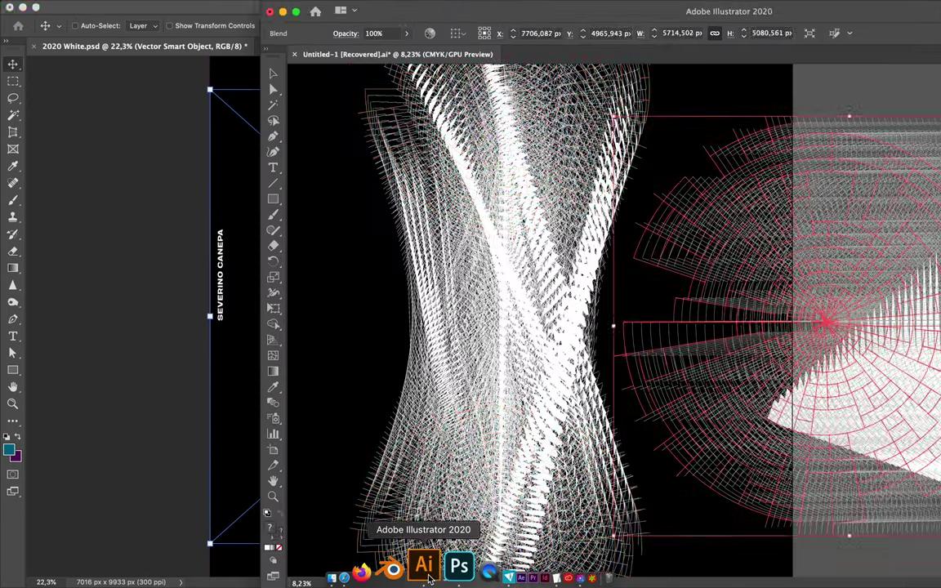
left_click(495, 375)
key("super+shift+a")
left_click_drag(497, 264, 252, 268)
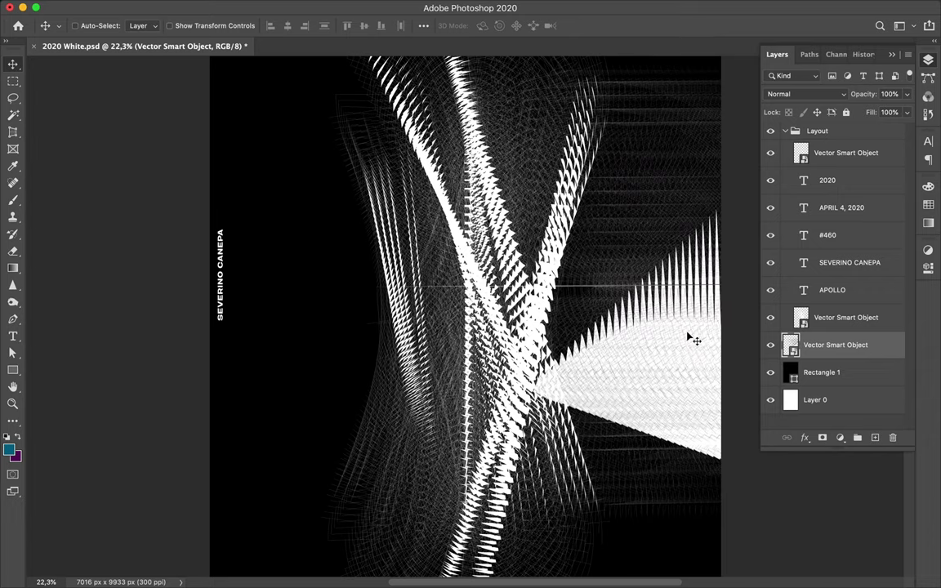
left_click(413, 565)
left_click_drag(523, 327, 237, 357)
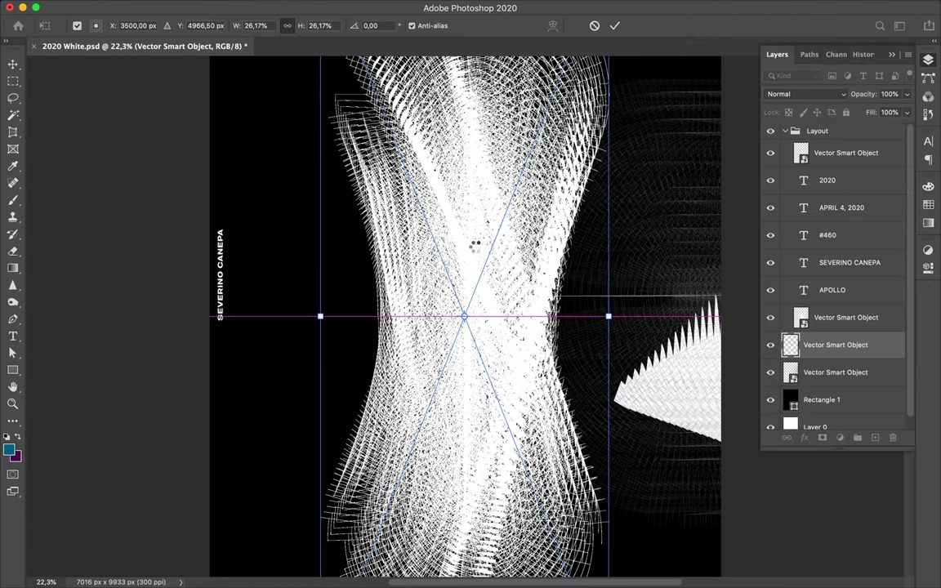
- Place the new blend, shift it left, and duplicate the fan rotated 180°
key("Return")
mouse_move(483, 248)
left_mouse_down()
mouse_move(372, 289)
mouse_move(709, 294)
left_mouse_up()
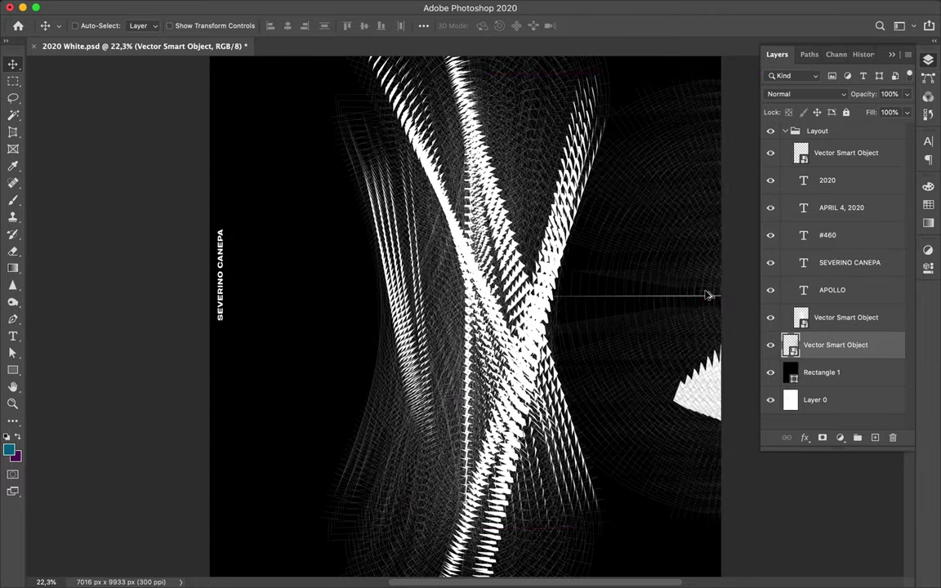
key("super+0")
key("super+t")
left_click_drag(152, 139, 507, 466)
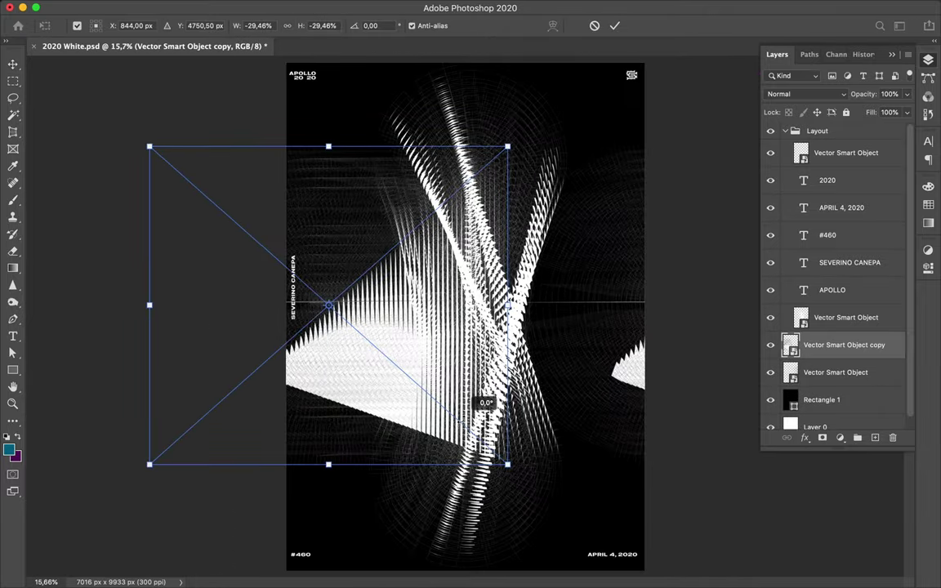
key("Return")
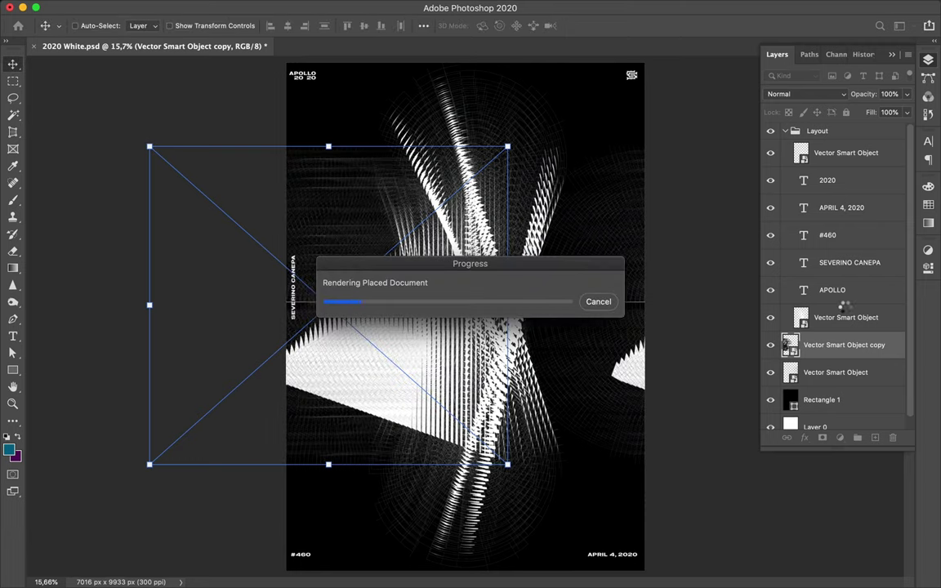
- Move the fan copy to the left edge and align it with the original fan layer
left_click(421, 567)
left_click(376, 359)
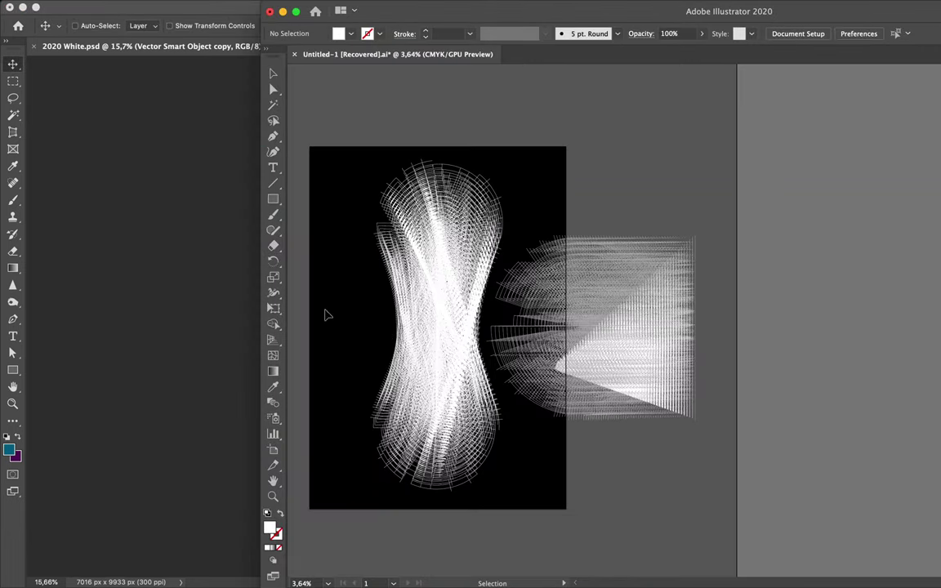
key("super+Tab")
left_click_drag(388, 334, 273, 287)
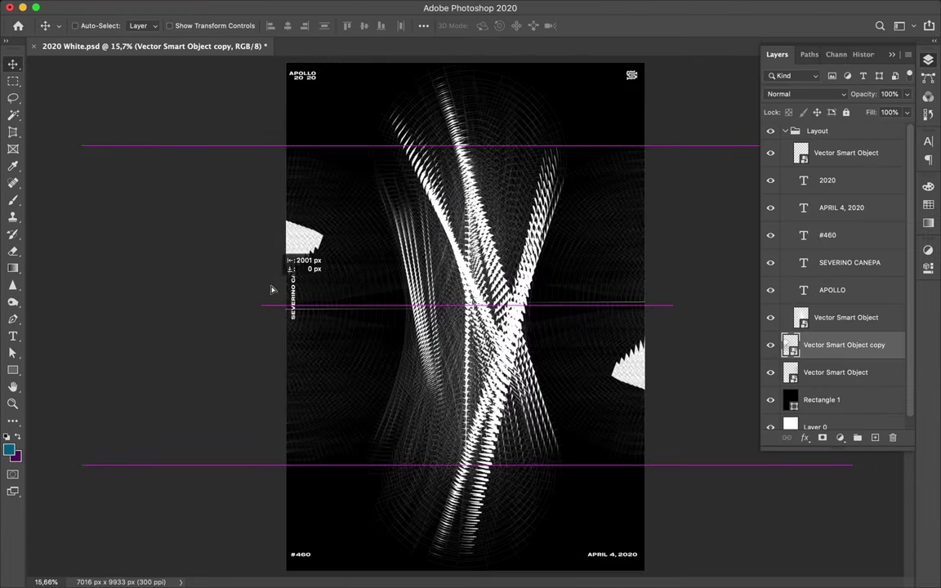
left_click(395, 288, "shift+super")
left_click(423, 25)
left_click(466, 70)
- Paste another white ribbon blend into the poster and commit it
key("super+v")
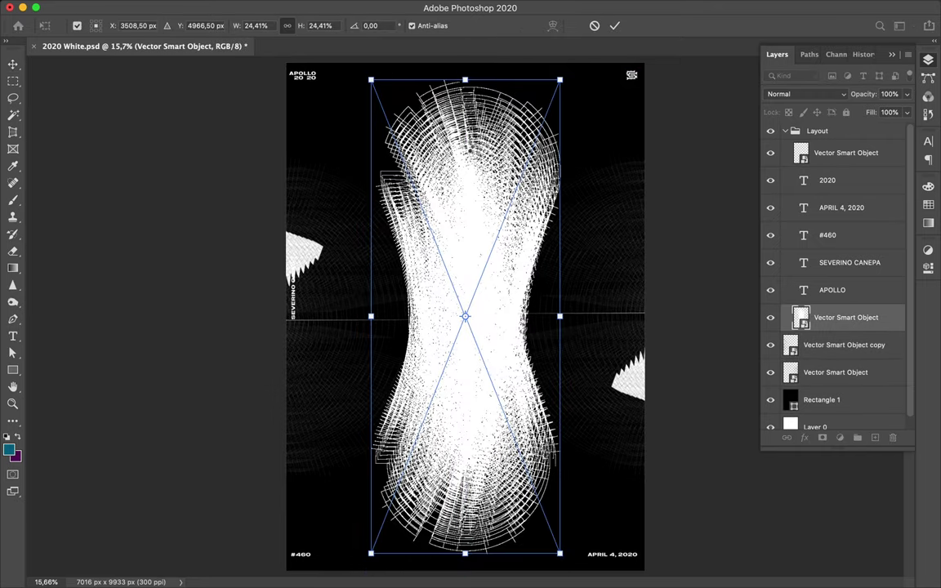
key("Return")
right_click(871, 351)
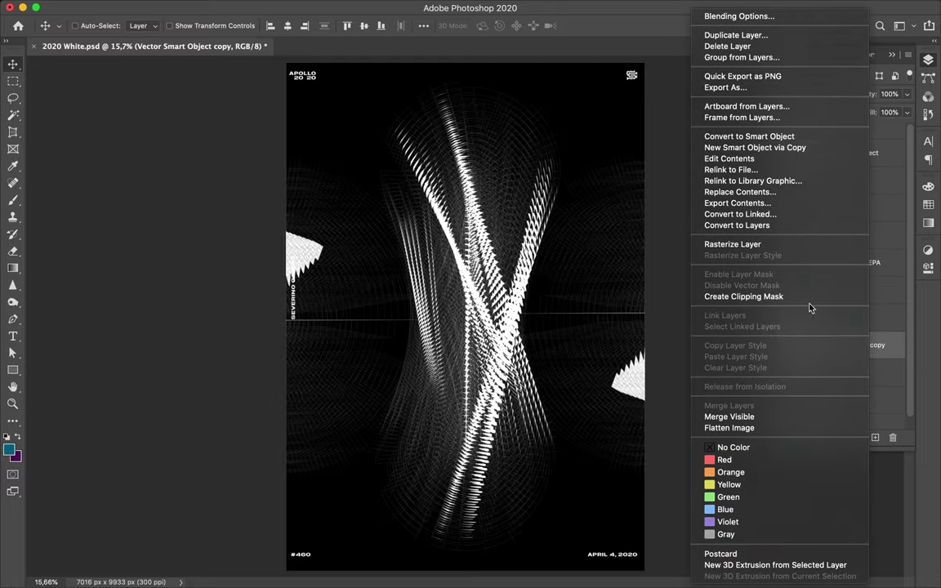
key("Escape")
left_click(785, 131)
- Save the Photoshop poster
scroll(475, 242, "up", 1)
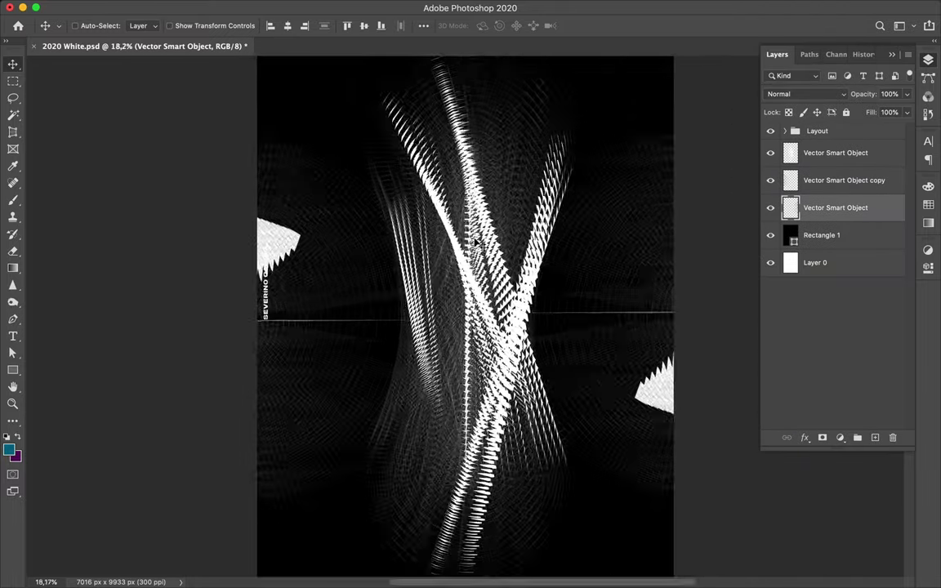
scroll(465, 317, "up", 3)
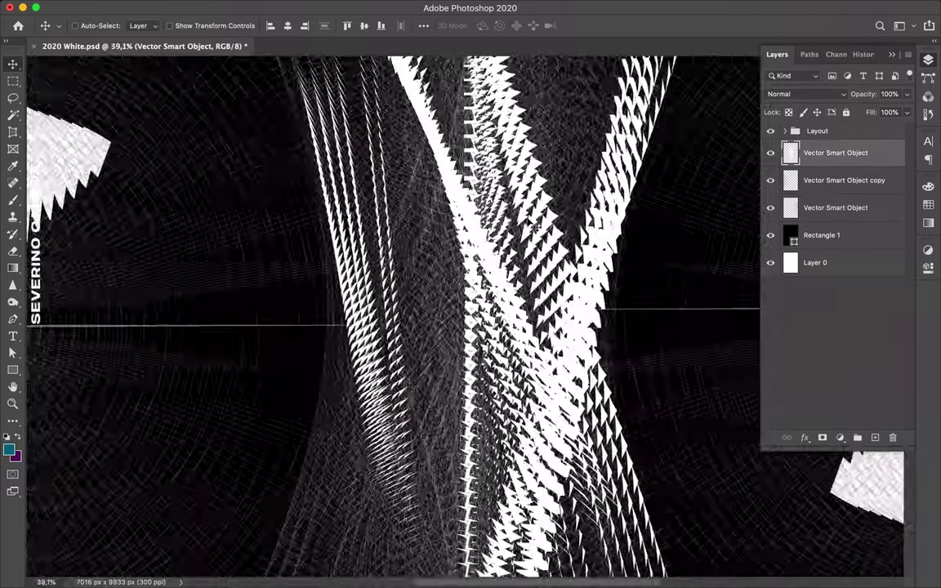
scroll(629, 143, "down", 3)
key("super+s")
left_click(426, 567)
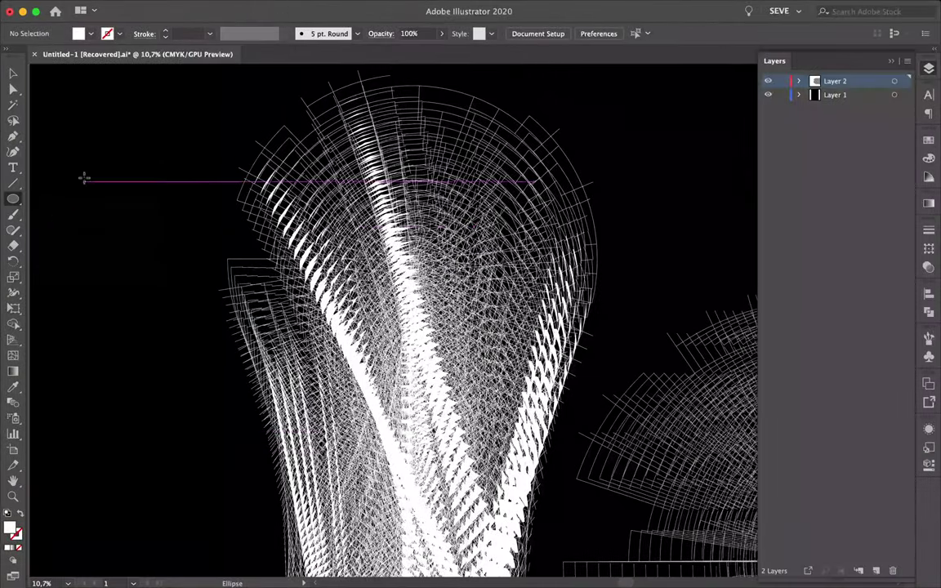
- Draw a small circle at the artboard's top-left with a 20 px white stroke and no fill
left_click_drag(82, 172, 113, 202)
key("shift+x")
left_click(184, 33)
type("20")
key("Return")
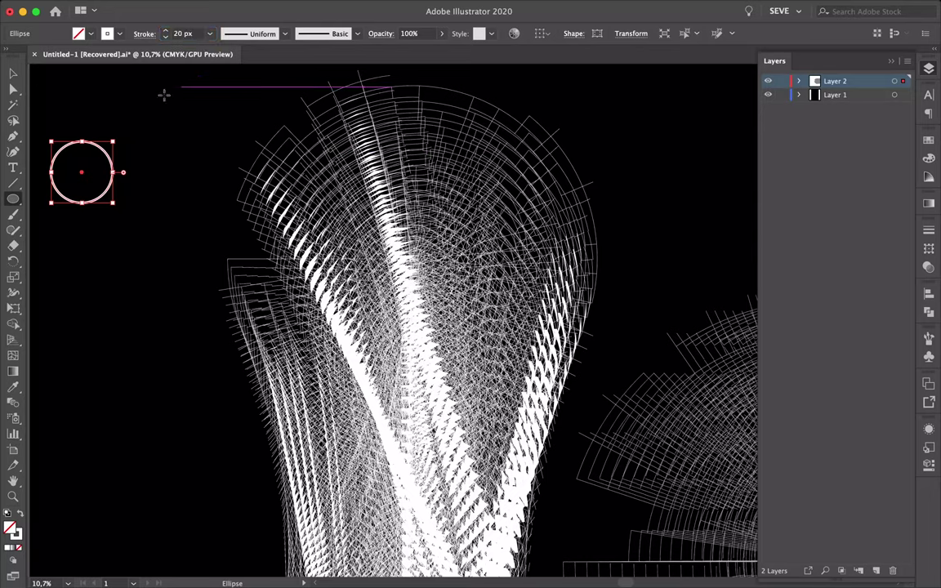
key("v")
key("super+minus")
key("super+minus")
scroll(576, 425, "up", 3)
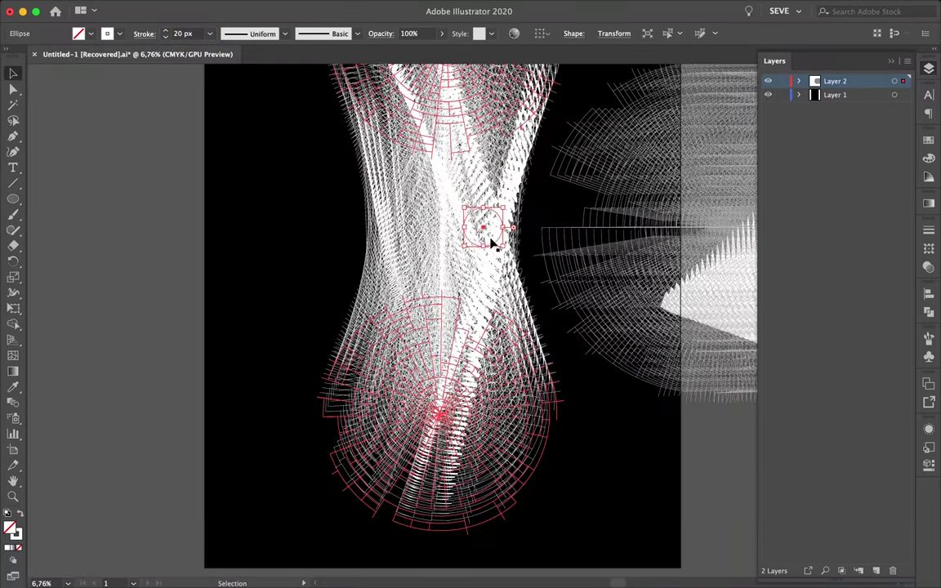
- Draw a second circle lower on the artboard and blend it with the top-left circle
left_click(625, 444)
key("l")
left_click_drag(572, 441, 613, 482)
scroll(519, 358, "up", 3)
left_click(243, 90, "shift")
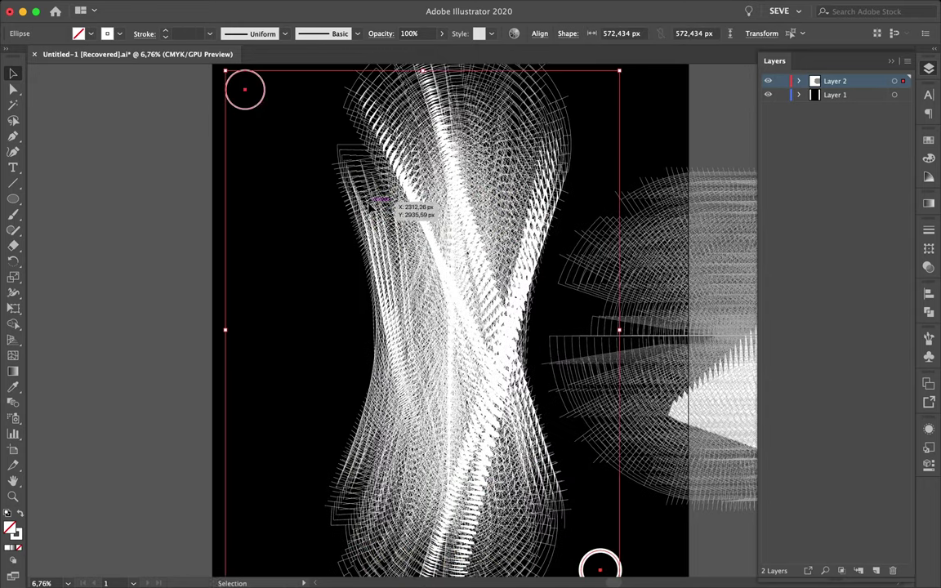
scroll(311, 153, "down", 3)
key("w")
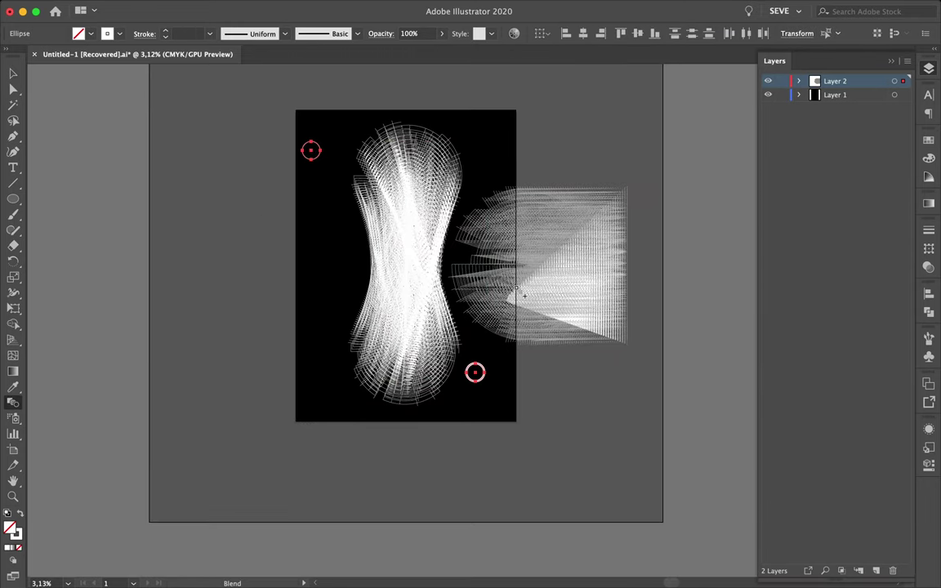
key("super+alt+b")
- Lower the blend's Specified Steps to 10 so it separates into distinct rings
double_click(13, 402)
key("Return")
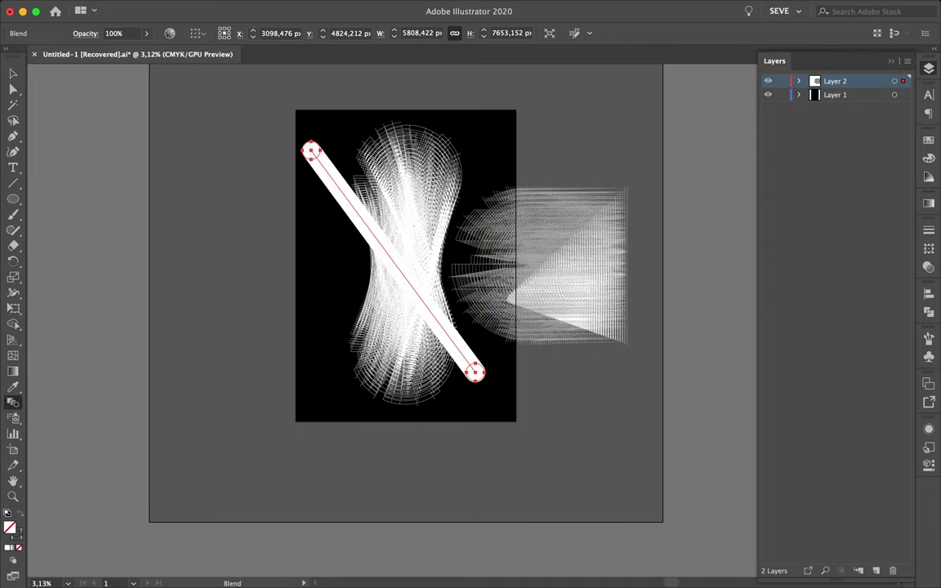
double_click(13, 402)
key("Escape")
double_click(13, 401)
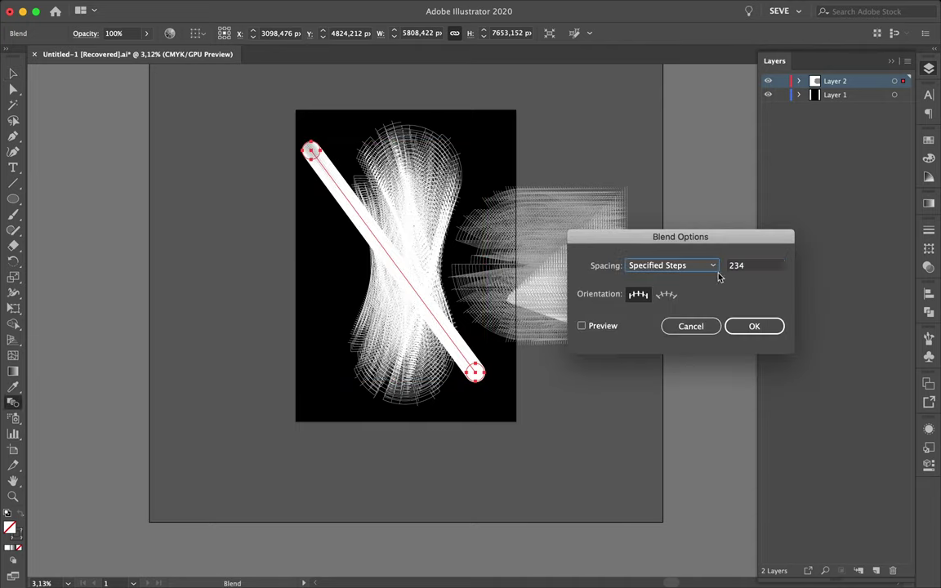
key("Return")
key("Return")
type("10")
key("Return")
key("v")
left_click(376, 236)
- Bend the blend's spine into a curve with the Anchor Point tool
scroll(372, 229, "up", 3)
key("c")
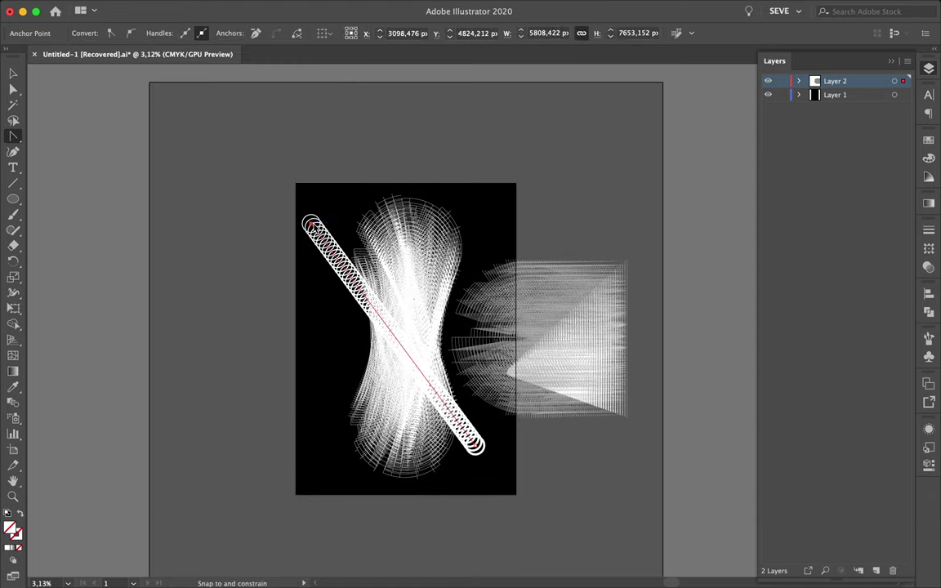
left_click_drag(312, 228, 310, 346)
- Copy the curved ring blend and paste it into the Photoshop poster as a Smart Object
key("v")
key("ctrl+Left")
key("super+v")
key("Return")
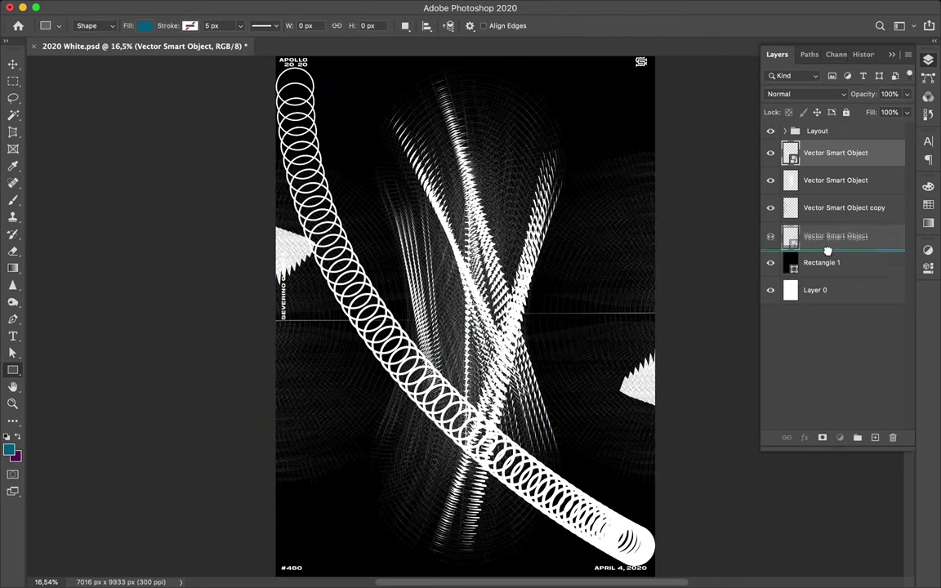
key("super+z")
key("super+shift+z")
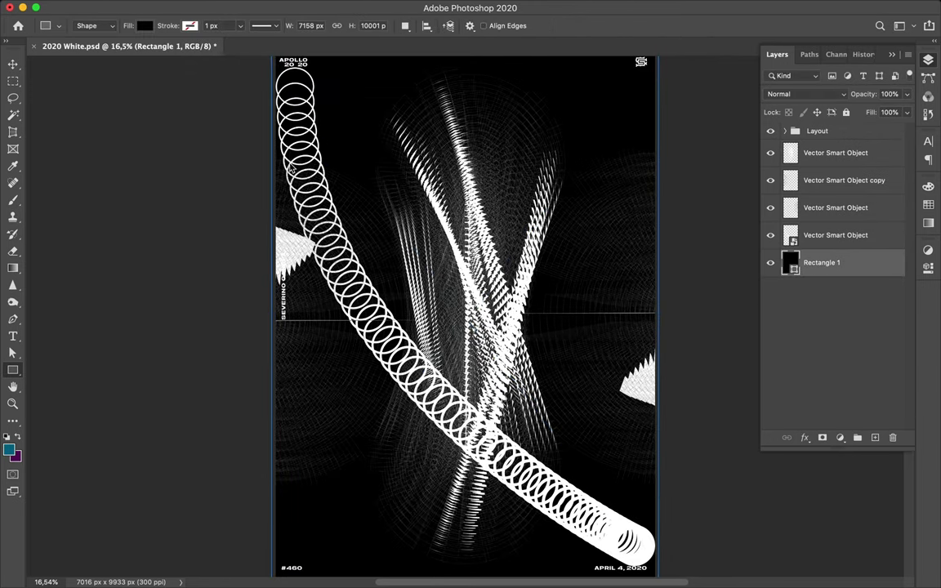
- Shrink the placed ring blend with Free Transform
key("v")
left_click(319, 130, "super")
key("super+t")
left_click_drag(658, 506, 567, 445)
key("Return")
scroll(417, 306, "up", 3)
- Duplicate the ring blend and rotate the copy about 75° across the poster
key("super+t")
left_click_drag(621, 270, 577, 232)
key("Return")
scroll(572, 229, "down", 3)
key("super+j")
key("super+t")
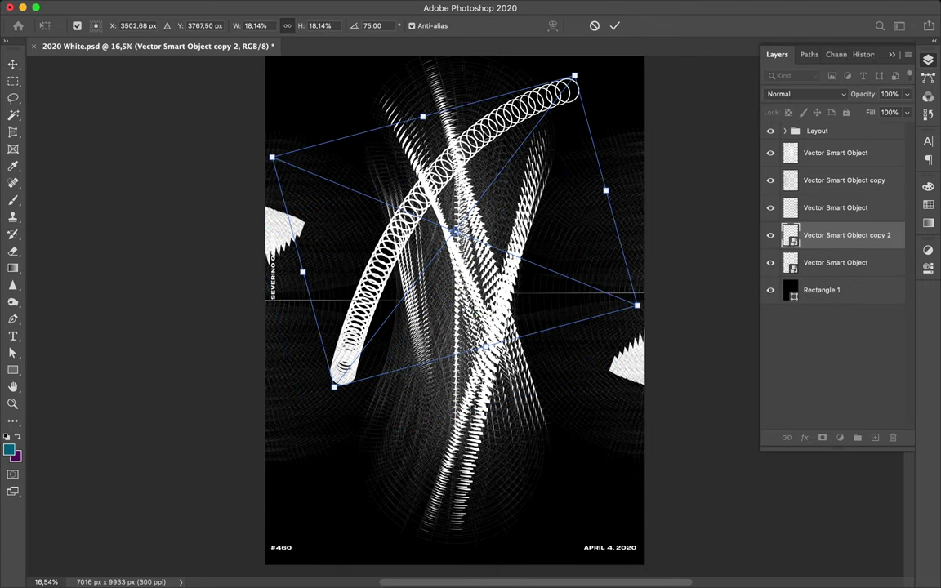
left_click_drag(573, 174, 469, 368)
key("Return")
scroll(546, 213, "down", 2)
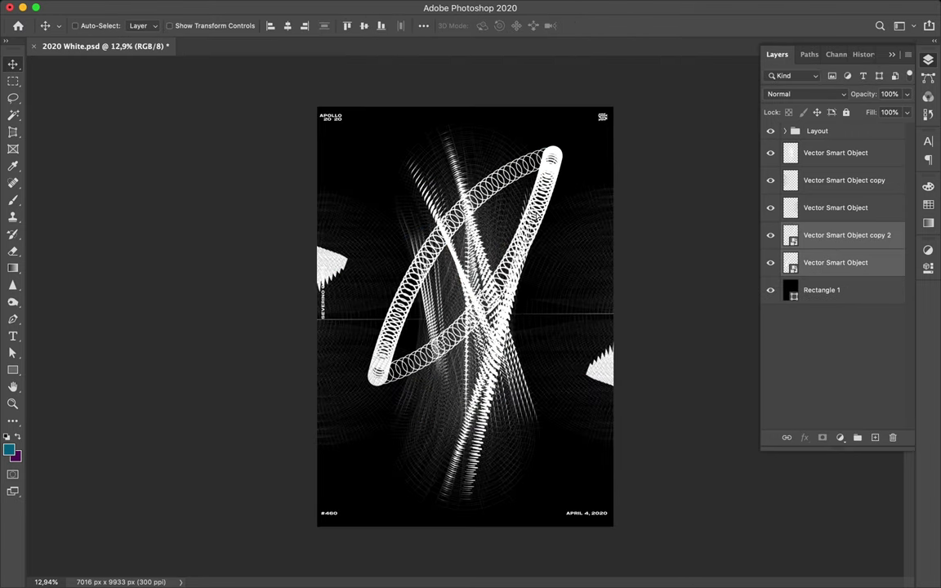
- Centre the ring loop on the poster and add a new empty layer above the rotated copy
left_click(364, 25)
scroll(466, 262, "up", 2)
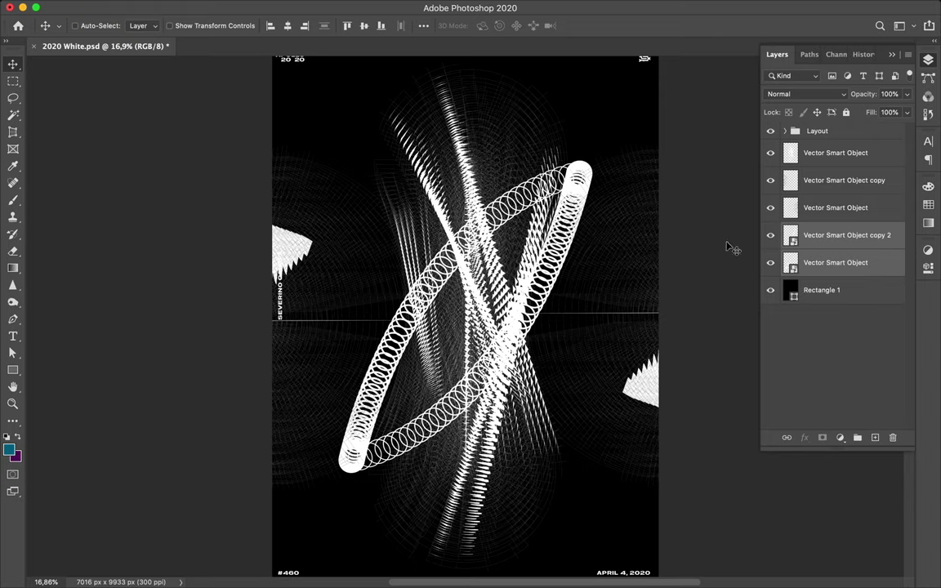
left_click(847, 235)
left_click(874, 437)
key("b")
left_click(928, 204)
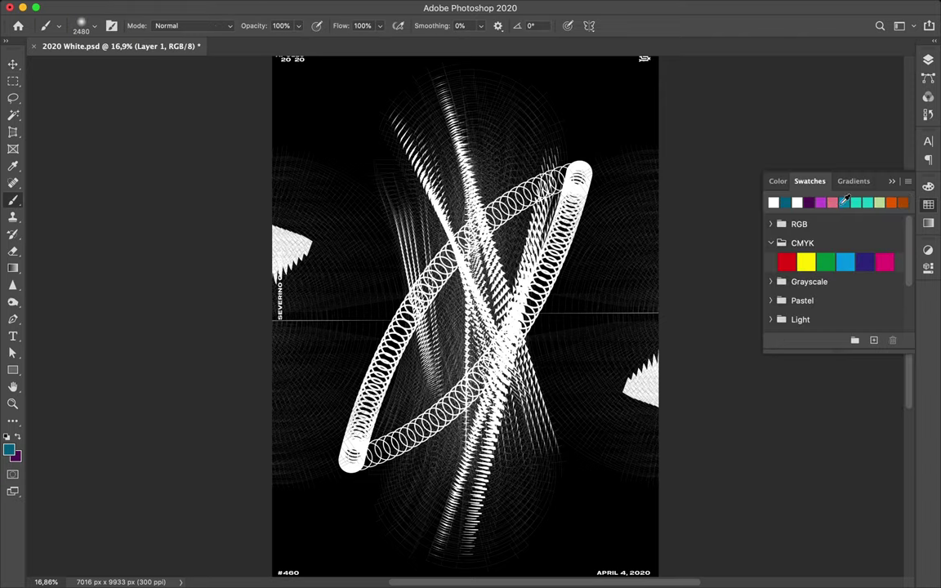
- Lay the Iridescent_19 pastel gradient vertically across the new layer
key("g")
left_click(95, 25)
left_click(206, 204)
left_click(309, 167)
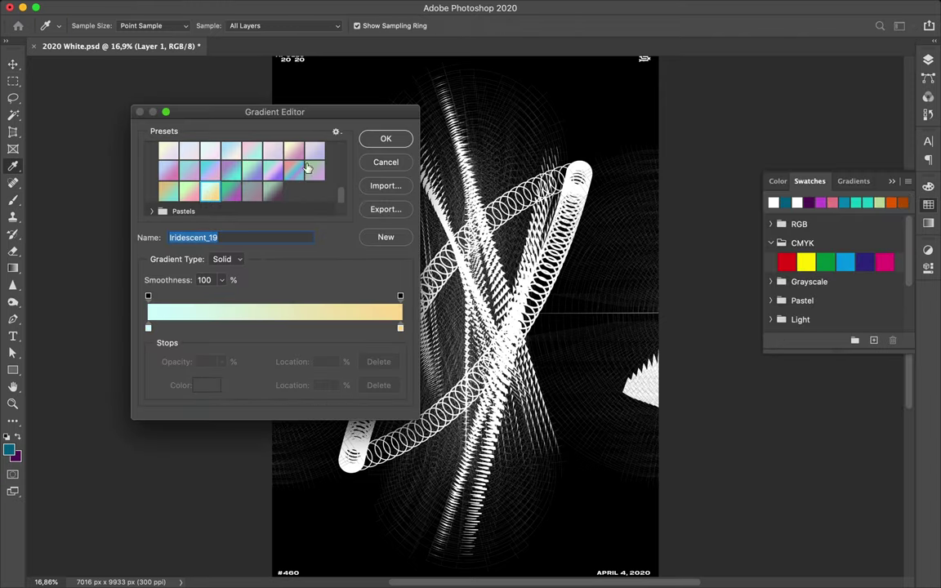
left_click(385, 138)
scroll(476, 74, "down", 1)
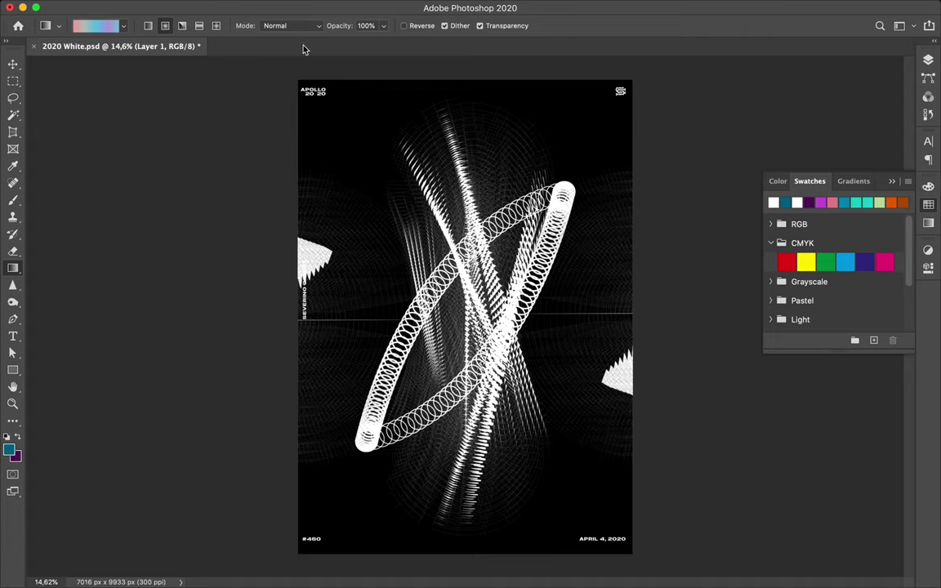
left_click_drag(468, 181, 468, 457)
- Clip the gradient to the rings, duplicate it onto the other ribbon and flip it 180°
key("F7")
key("ctrl+alt+g")
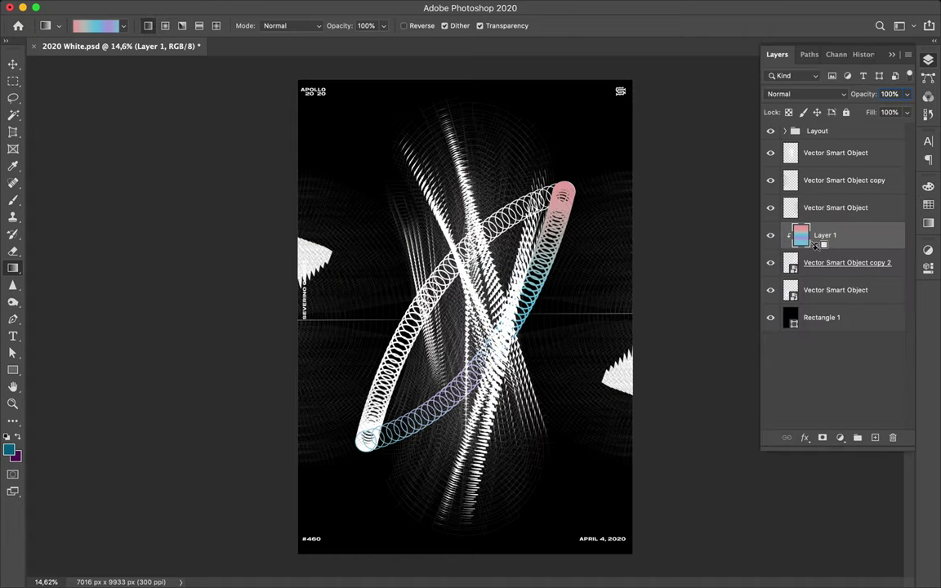
left_click_drag(821, 235, 832, 276)
left_click(831, 276, "alt")
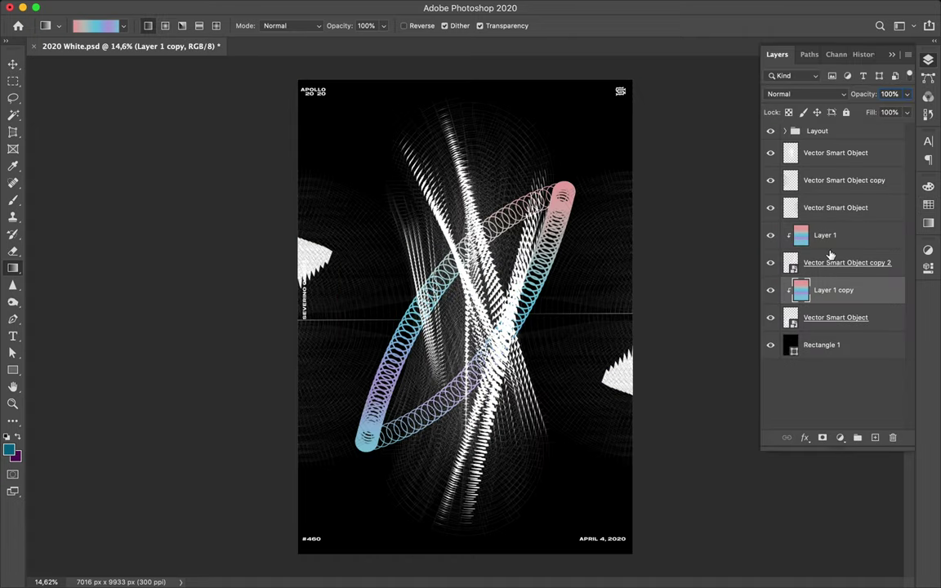
key("ctrl+t")
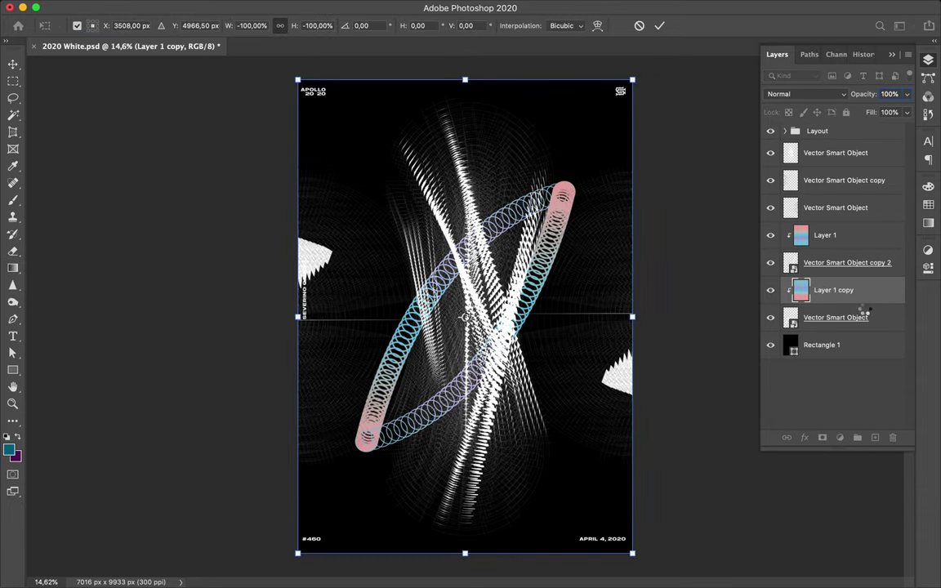
key("Return")
left_click(865, 347)
- Fill a new layer with the pastel gradient, move it down as the background, and hide the ring gradients
key("ctrl+shift+alt+n")
left_click_drag(417, 81, 414, 539)
key("v")
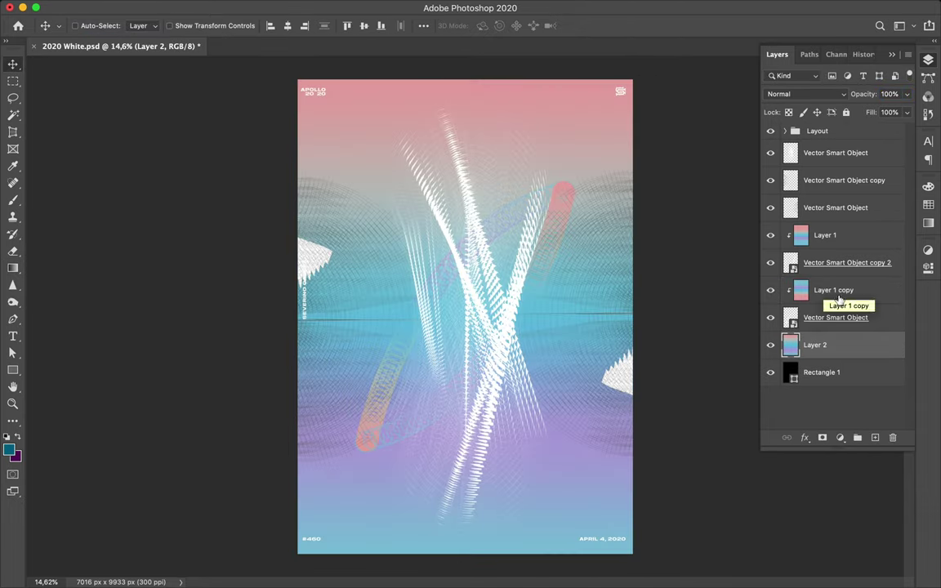
left_click_drag(817, 345, 809, 146)
left_click(823, 167, "alt")
left_click_drag(825, 174, 842, 158)
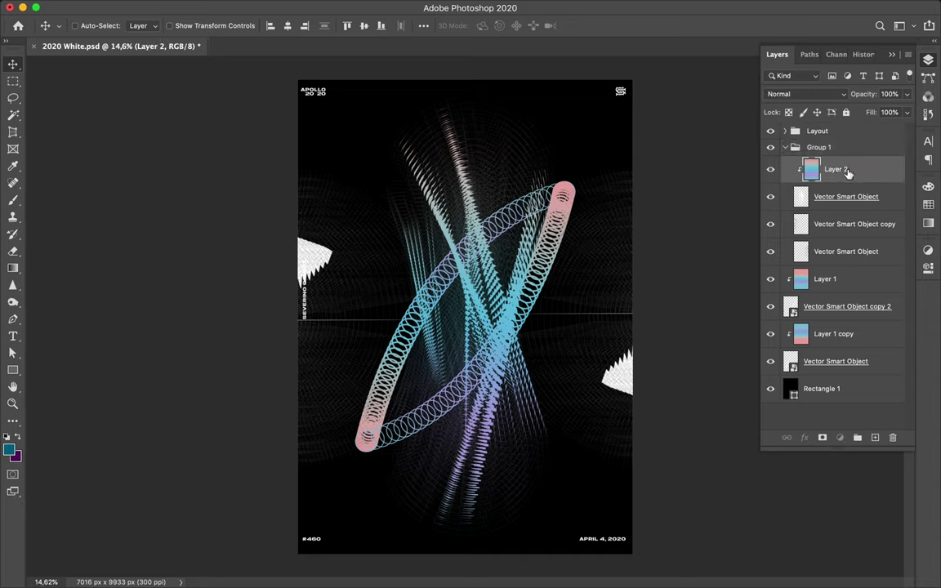
left_click(831, 164, "alt")
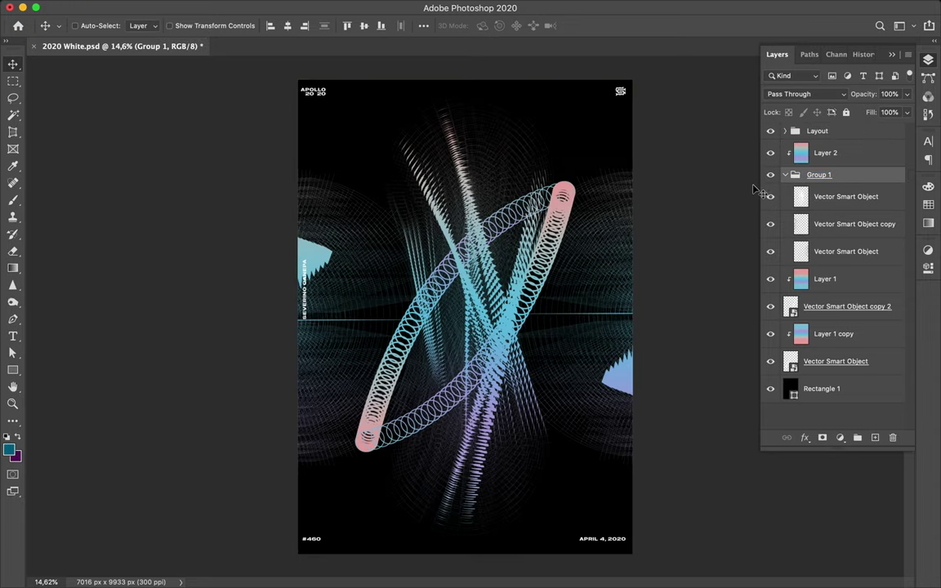
left_click_drag(825, 152, 825, 368)
left_click(770, 251)
left_click(770, 306)
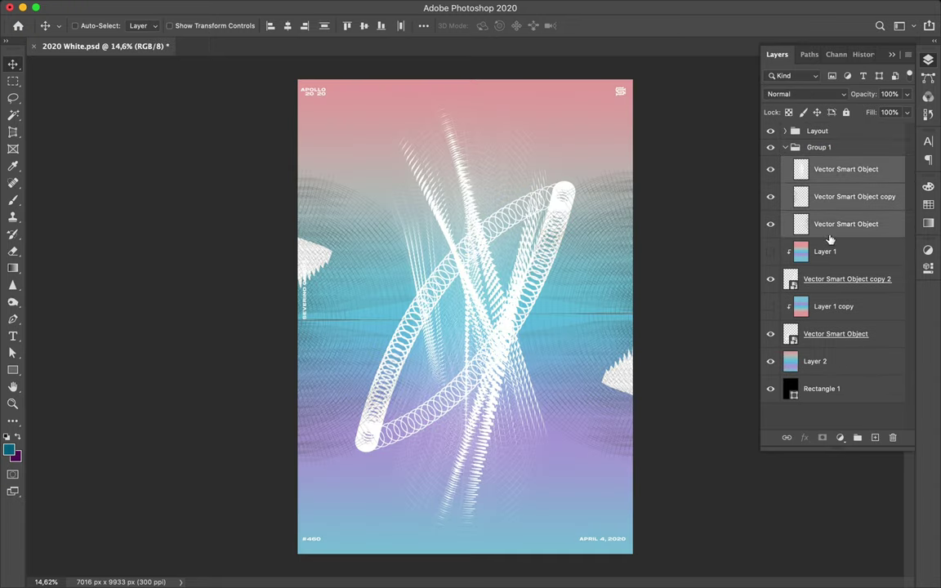
- Add a Levels adjustment darkening all but the brightest whites, then delete the Levels layers
left_click(834, 253)
left_click(839, 437)
left_click(853, 501)
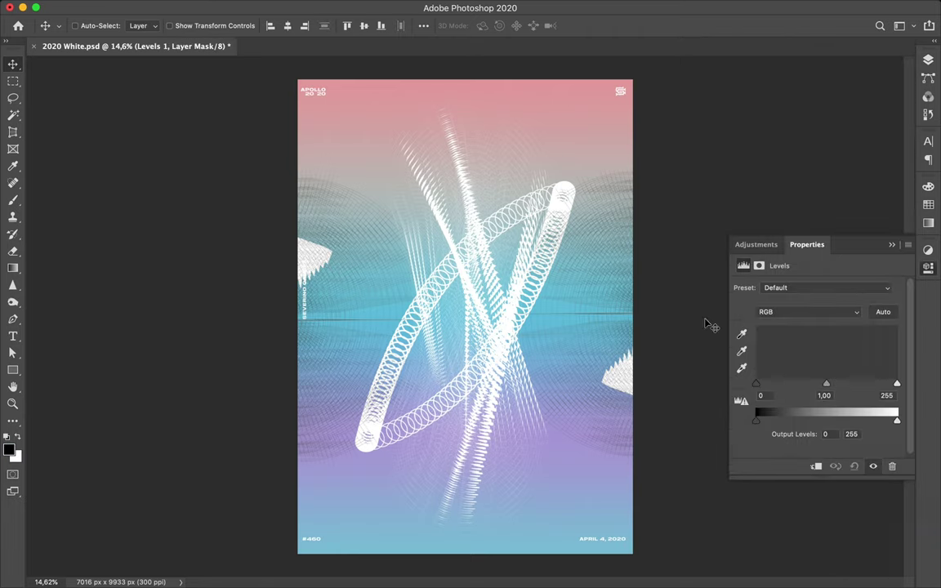
left_click_drag(755, 383, 902, 396)
left_click(928, 60)
left_click_drag(842, 169, 842, 287)
key("BackSpace")
key("BackSpace")
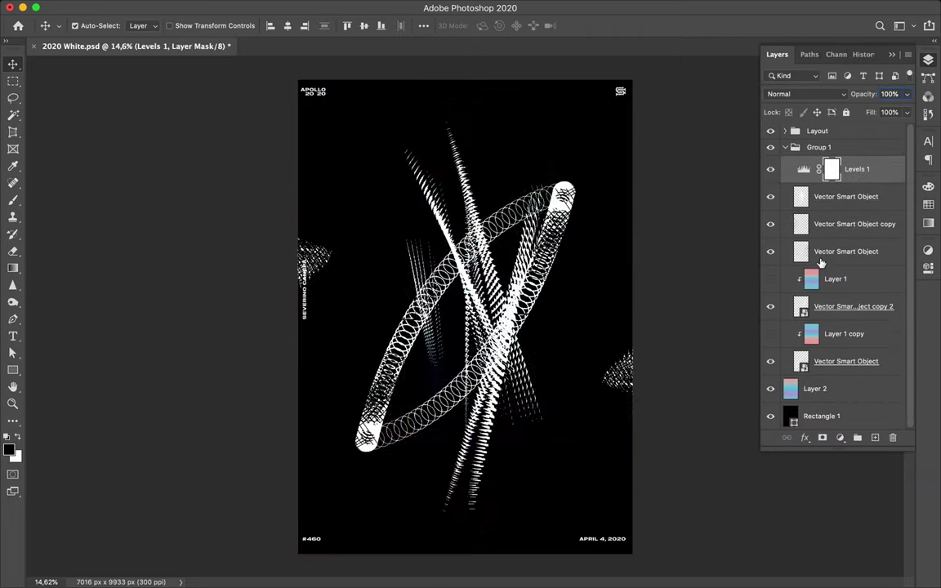
key("BackSpace")
- Add a Curves adjustment layer and move it above Group 1
key("ctrl+plus")
left_click(875, 437)
key("ctrl+z")
left_click(840, 437)
left_click(861, 510)
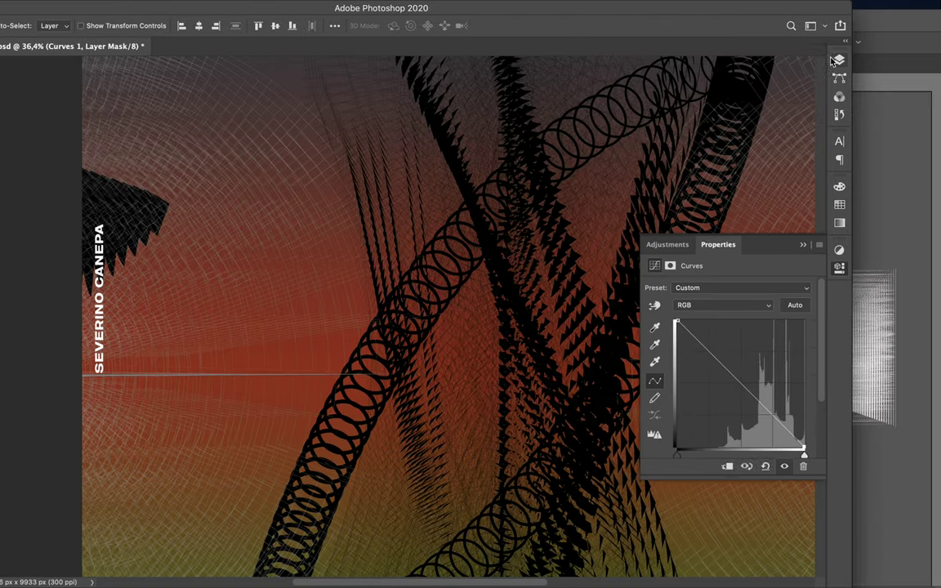
left_click(839, 60)
mouse_move(768, 169)
left_mouse_down()
mouse_move(783, 141)
mouse_move(772, 152)
left_mouse_up()
key("ctrl+0")
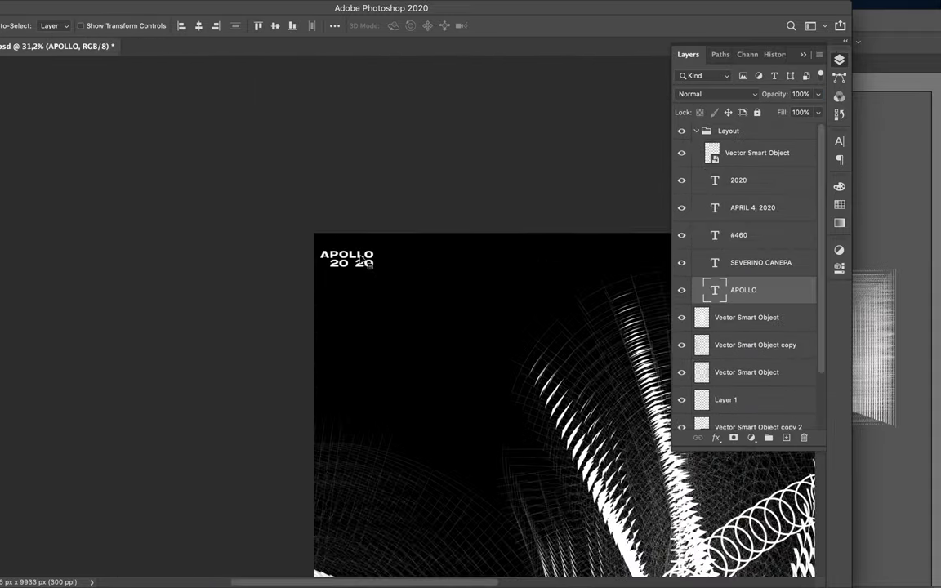
- Rotate the APOLLO 2020 title and move it to the poster's left edge
key("ctrl+t")
mouse_move(361, 256)
left_mouse_down()
mouse_move(323, 210)
mouse_move(334, 288)
left_mouse_up()
key("Return")
- Restyle the 2020 text to Medium weight, undoing the accidental 2220 change
double_click(347, 263)
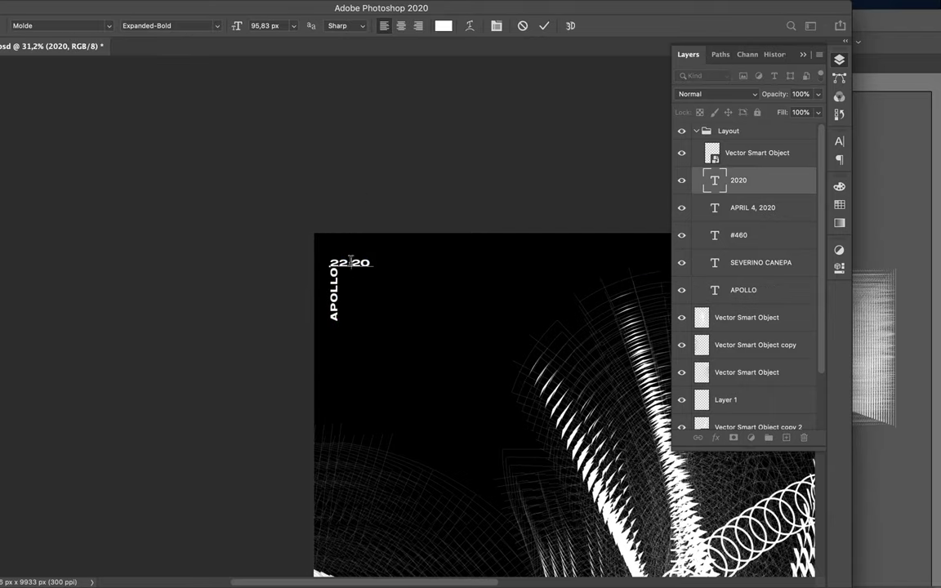
key("ctrl+a")
key("ctrl+t")
left_click(744, 189)
left_click(711, 294)
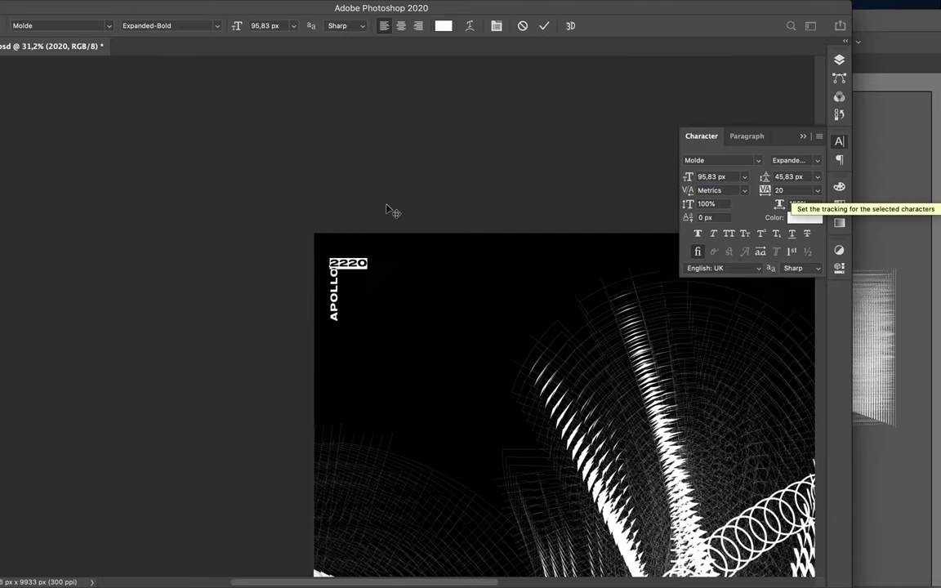
key("ctrl+Return")
key("v")
key("ctrl+z")
left_click(872, 160)
key("Escape")
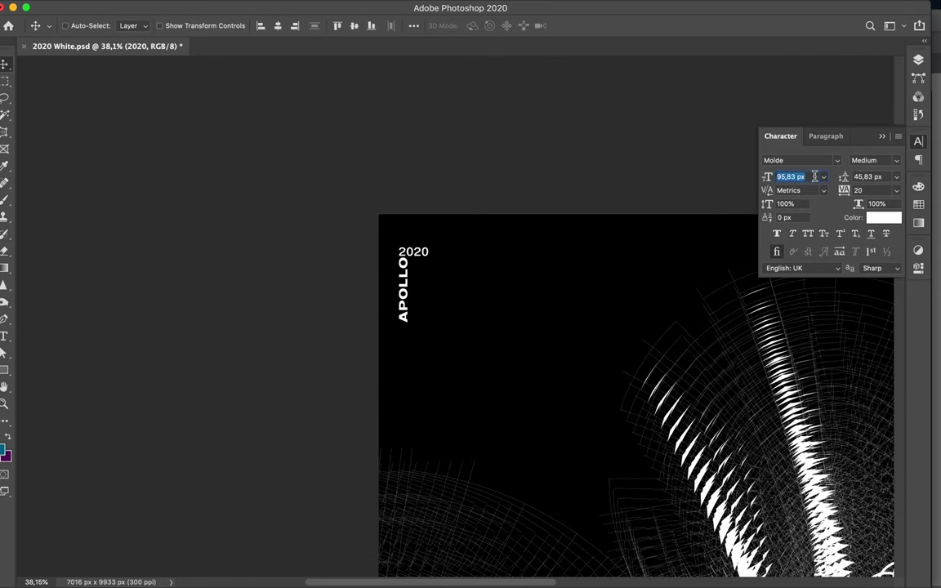
type("135")
- Set the APRIL 4, 2020 text to the Medium font style
left_click(406, 290)
scroll(417, 270, "down", 5)
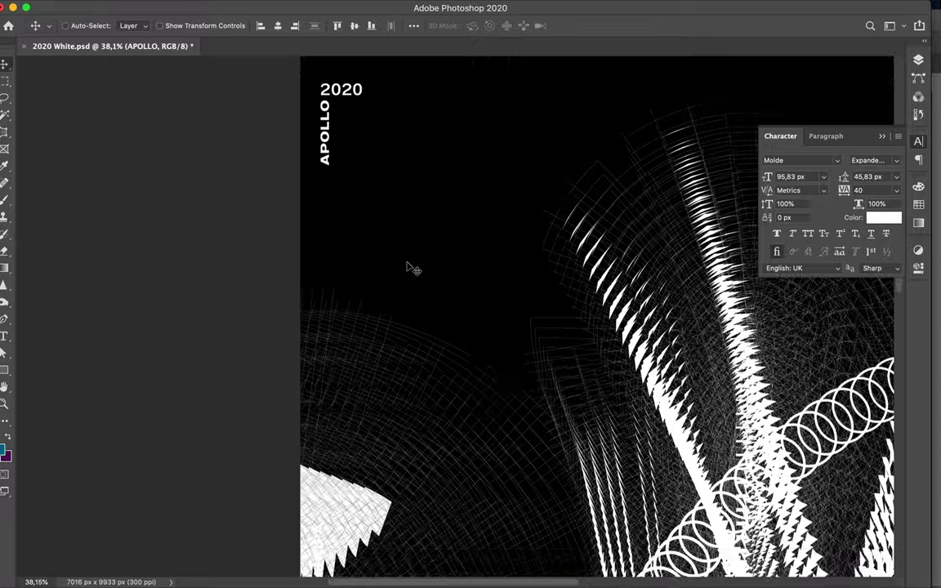
scroll(416, 270, "down", 5)
scroll(344, 210, "down", 3)
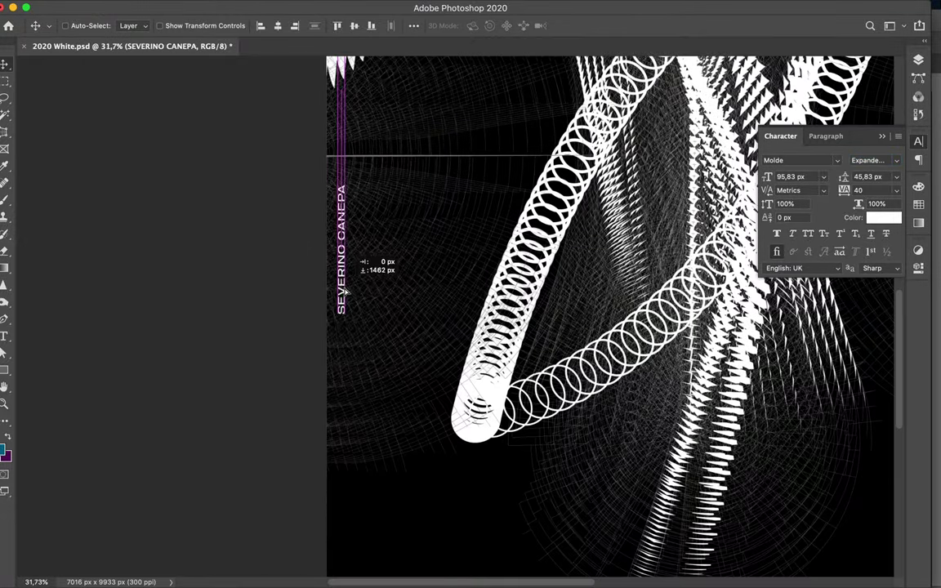
scroll(370, 258, "down", 10)
scroll(422, 272, "right", 10)
left_click(421, 272, "super")
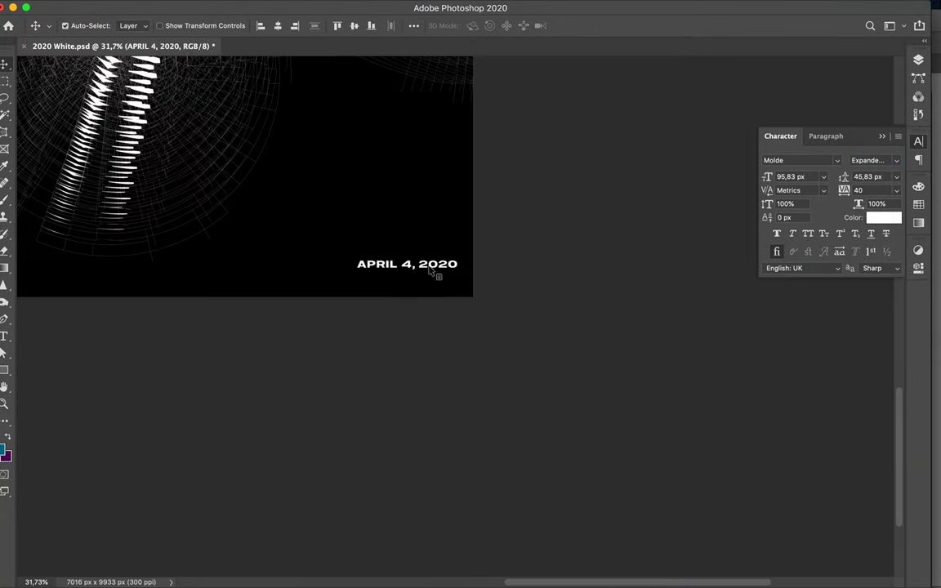
scroll(650, 188, "left", 10)
scroll(649, 188, "up", 5)
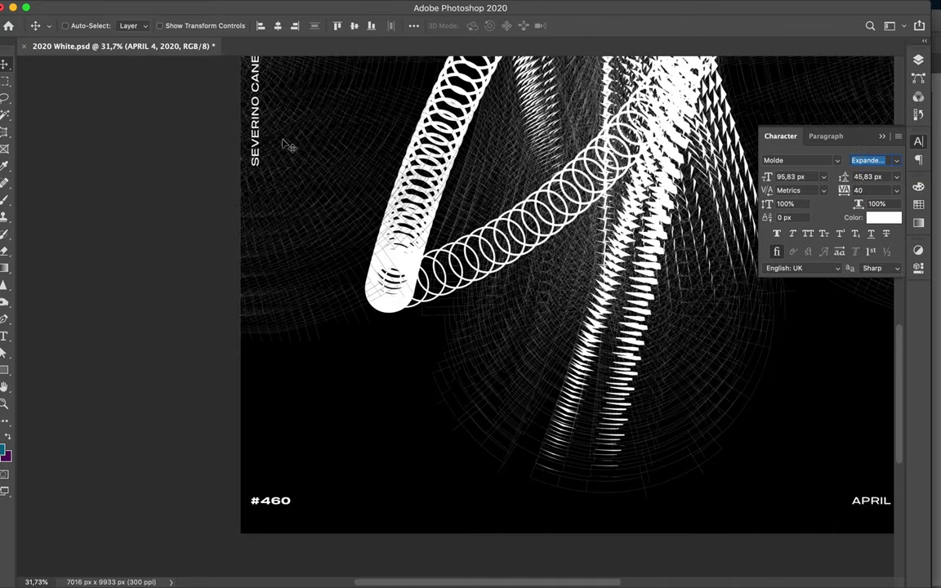
left_click(872, 160)
scroll(903, 155, "down", 2)
scroll(867, 149, "up", 10)
scroll(868, 150, "down", 5)
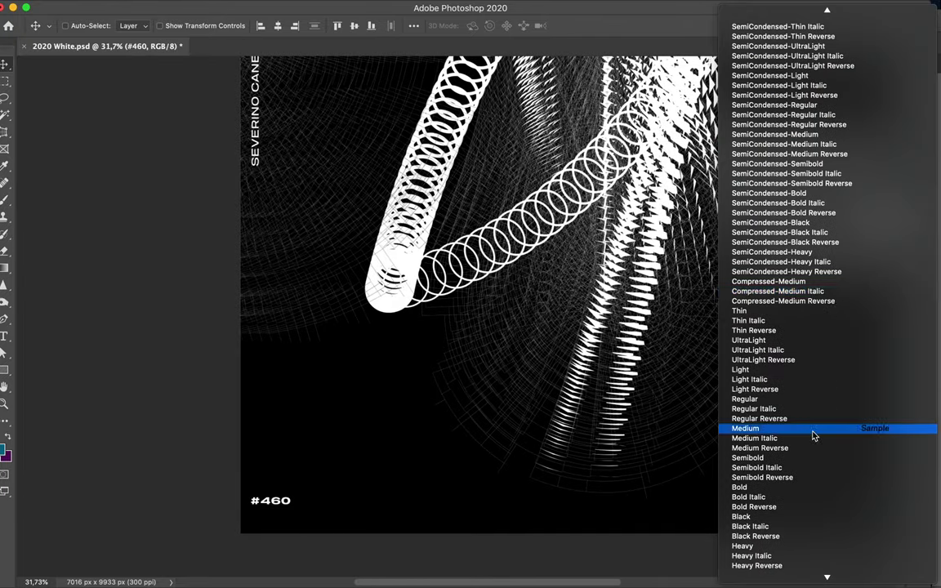
left_click(812, 431)
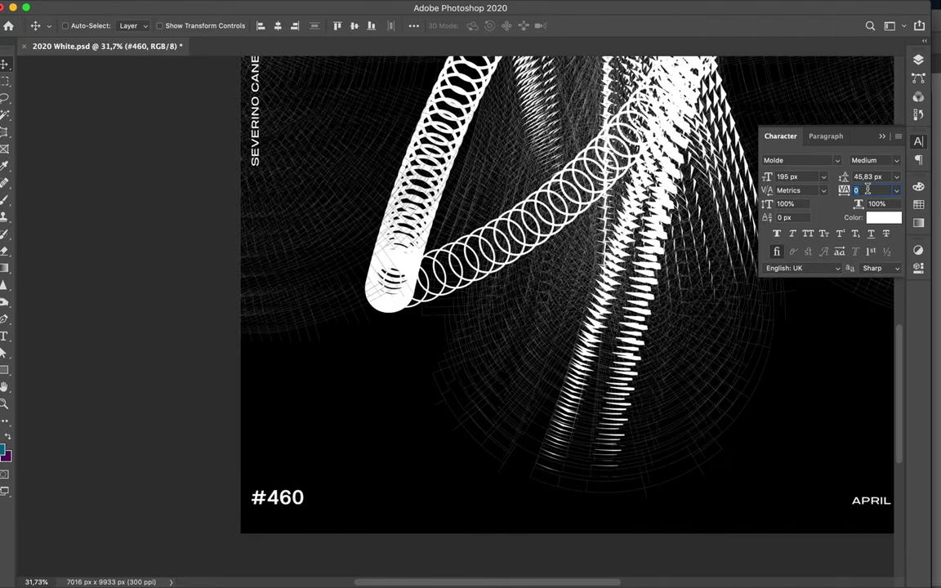
- Nudge the #460 label into the bottom-left corner and fit the whole poster in view
left_click_drag(281, 508, 293, 515)
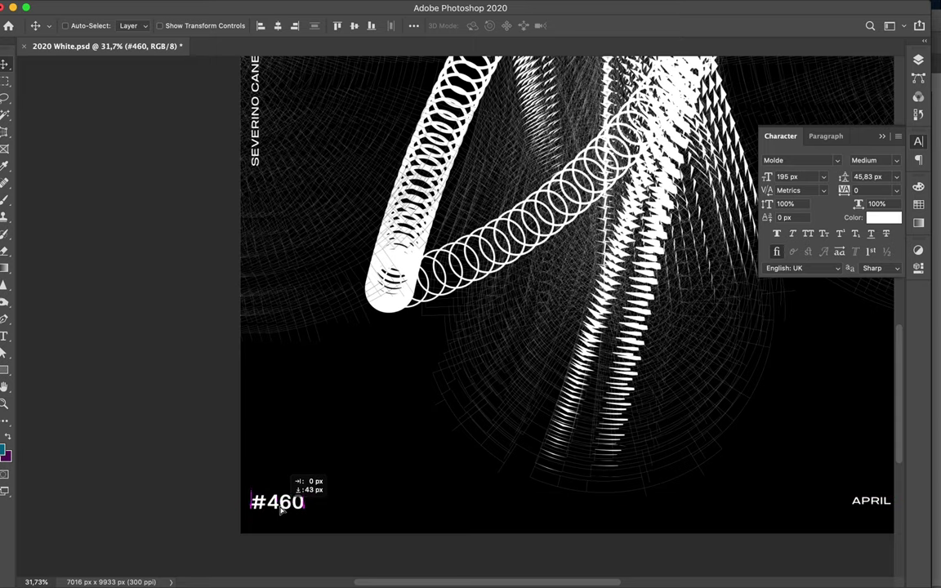
key("super+0")
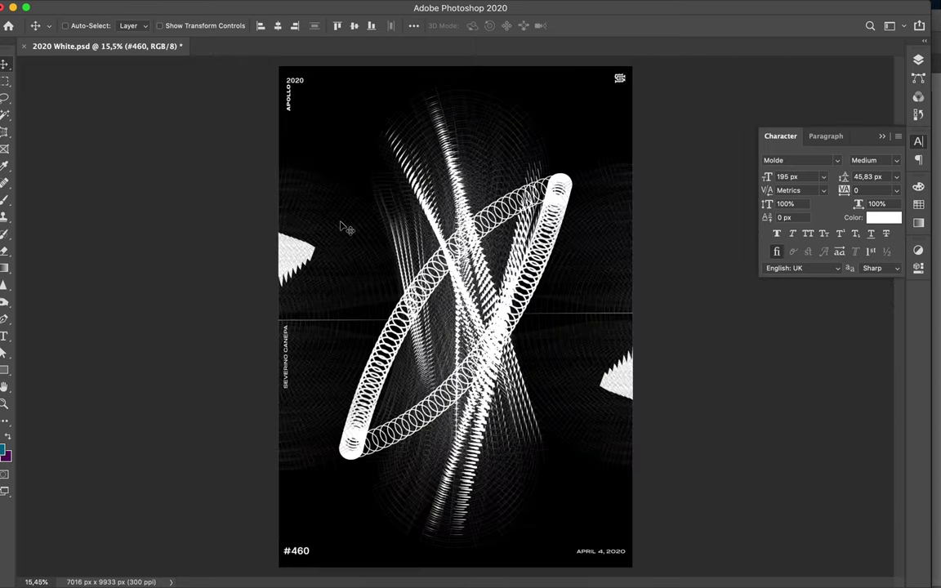
scroll(266, 262, "up", 3)
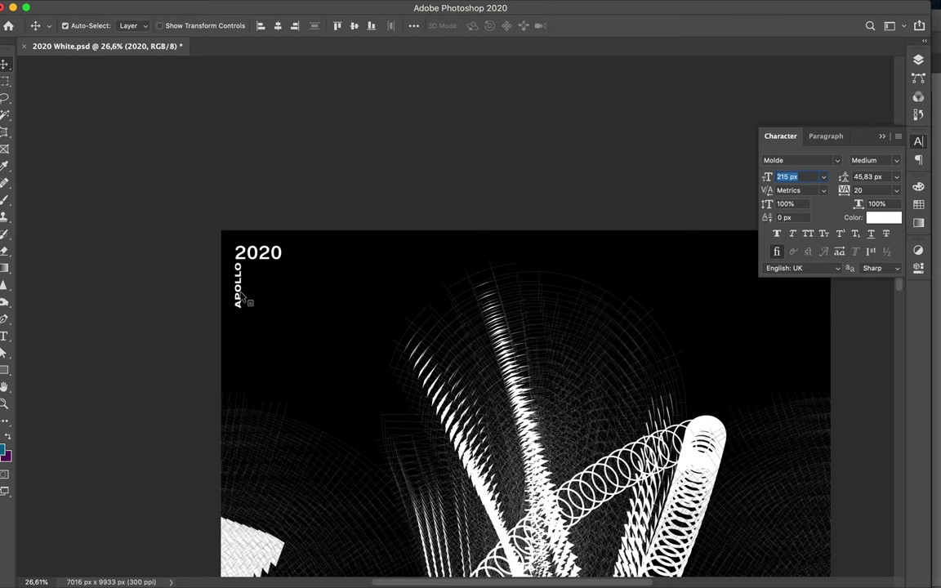
- Free-transform the vertical APOLLO title to a larger size
left_click(238, 286)
key("super+t")
left_click_drag(238, 308, 239, 325)
key("Return")
- Set 2020 in Molde Compressed and enlarge it to about 311 px
scroll(348, 277, "down", 1)
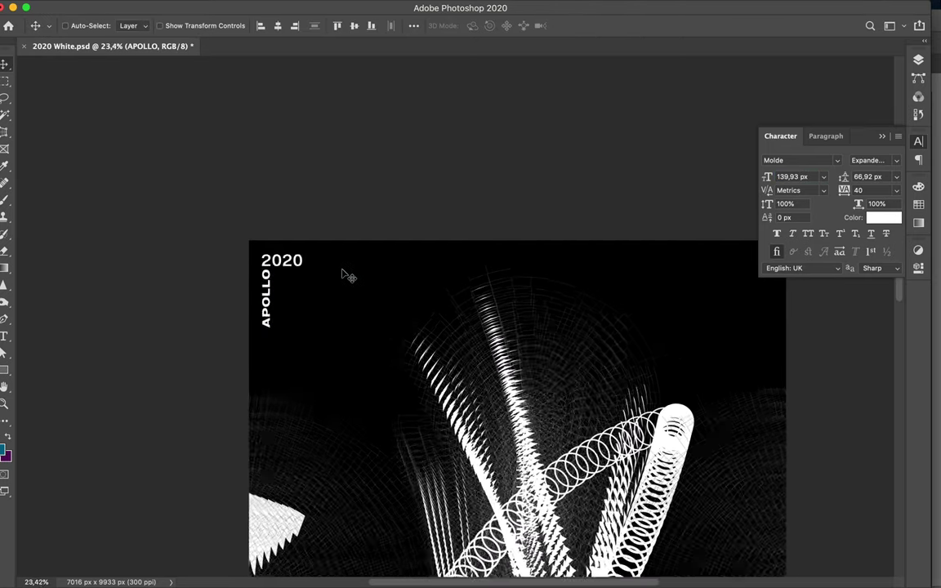
scroll(348, 276, "down", 1)
left_click(872, 160)
left_click(758, 67)
scroll(290, 188, "up", 4)
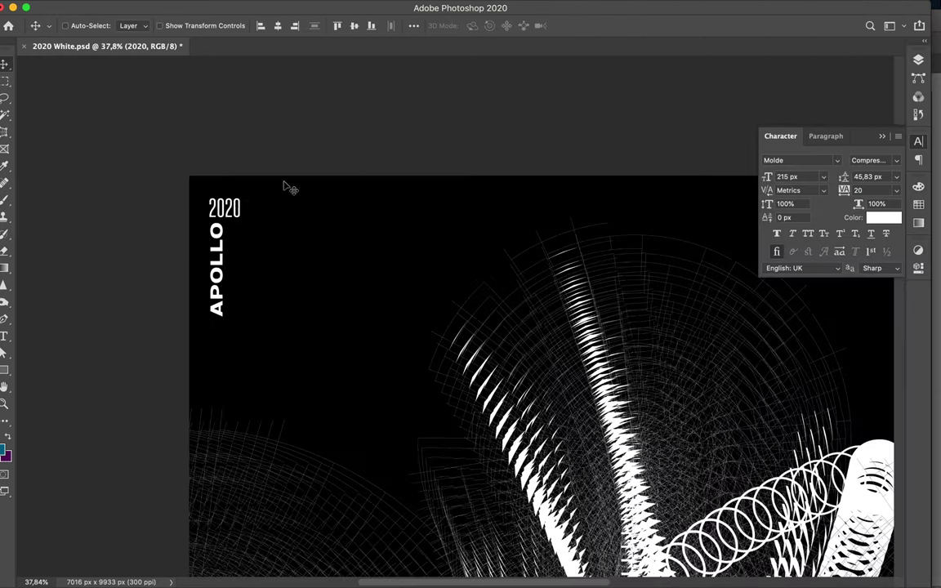
key("super+t")
left_click_drag(245, 194, 259, 185)
key("Return")
- Try an Expanded style on 2020, revert to Compressed, and preview the poster full screen
left_click(868, 160)
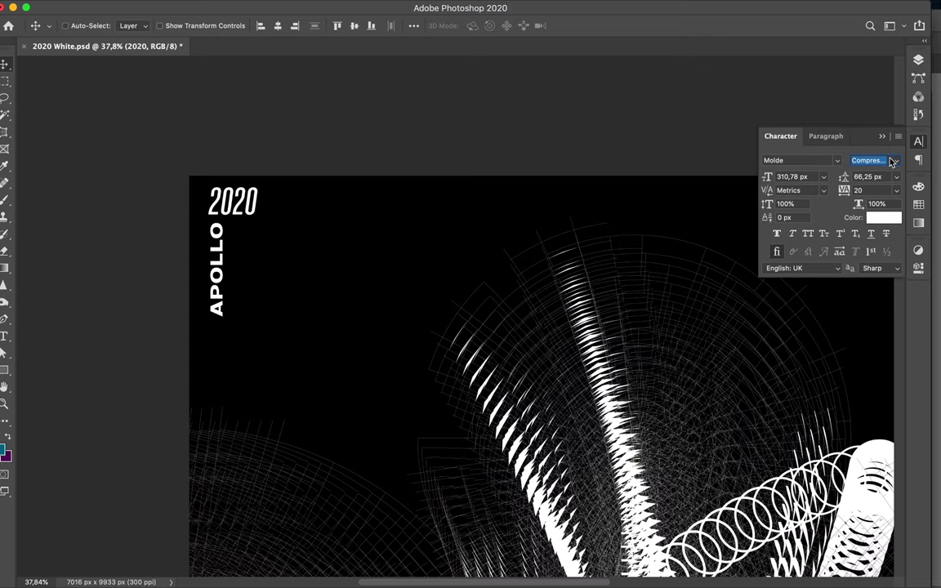
scroll(229, 269, "down", 1)
key("Down")
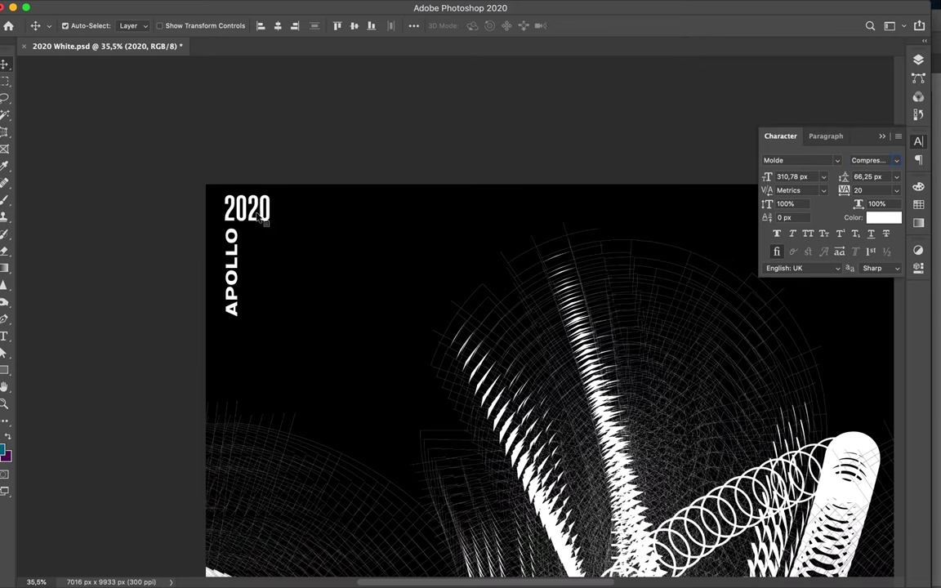
key("Up")
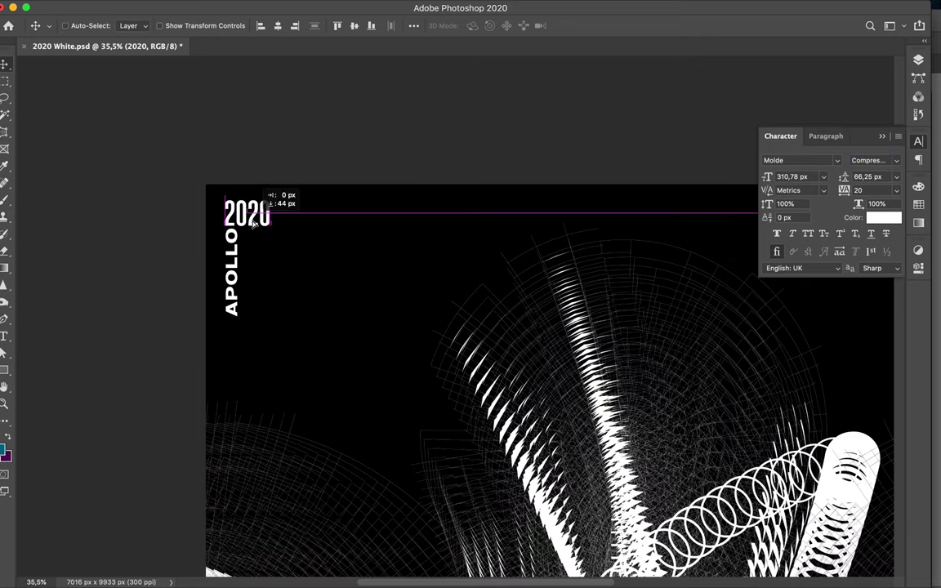
scroll(256, 225, "down", 1)
scroll(258, 226, "down", 1)
scroll(259, 225, "down", 1)
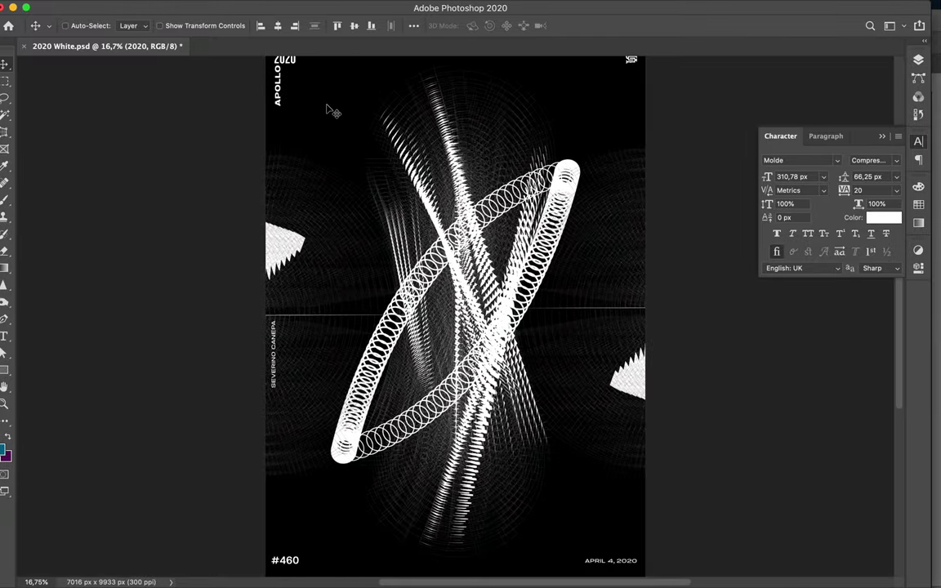
key("f")
left_click(870, 122)
- Set #460 to the Black weight and give APOLLO a lighter, wider style
left_click(877, 209)
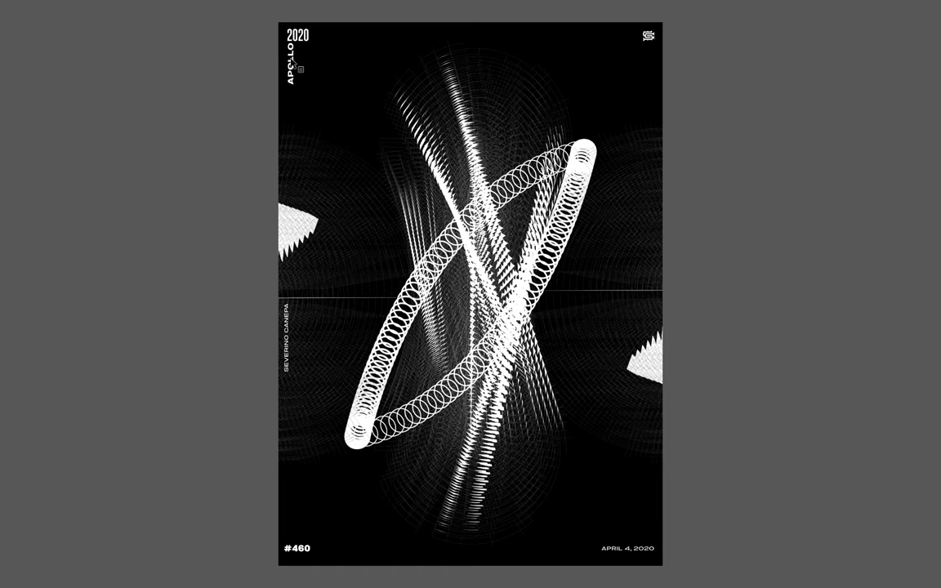
left_click(882, 122)
left_click(897, 122)
- Move the title text into the poster's top-left corner
scroll(297, 144, "up", 5)
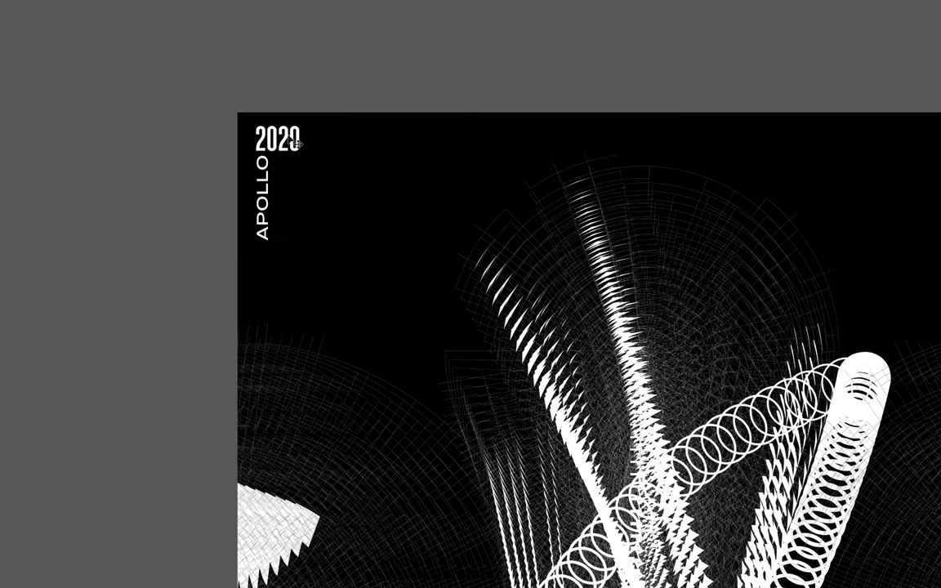
left_click_drag(265, 200, 263, 123)
left_click_drag(278, 65, 335, 53)
mouse_move(270, 107)
left_mouse_down()
mouse_move(325, 143)
mouse_move(348, 145)
left_mouse_up()
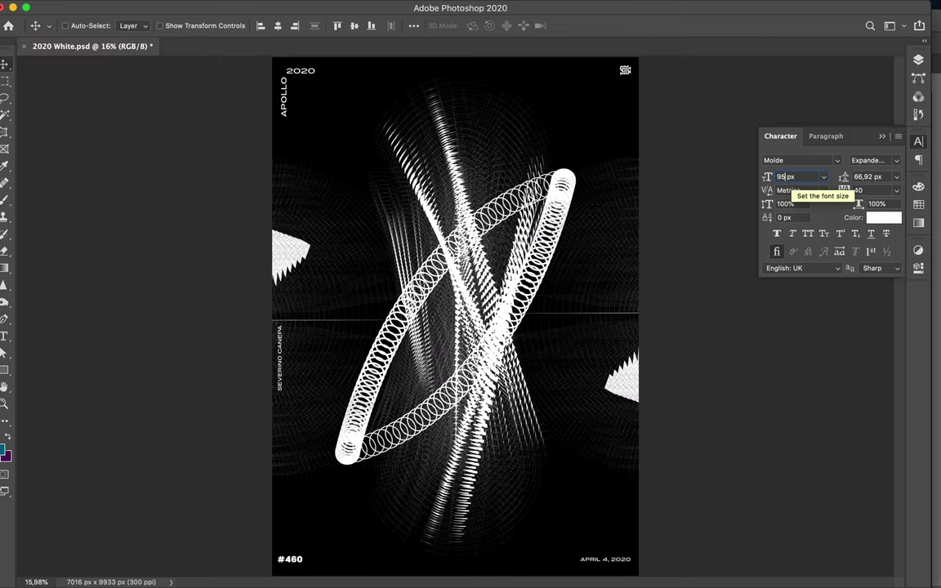
- Align 2020 beside the top of the APOLLO title using smart guides
scroll(474, 193, "up", 3)
left_click_drag(507, 236, 506, 214)
scroll(557, 150, "up", 3)
scroll(571, 115, "down", 5)
left_click_drag(310, 94, 308, 91)
scroll(302, 90, "up", 2)
left_click_drag(245, 91, 272, 89)
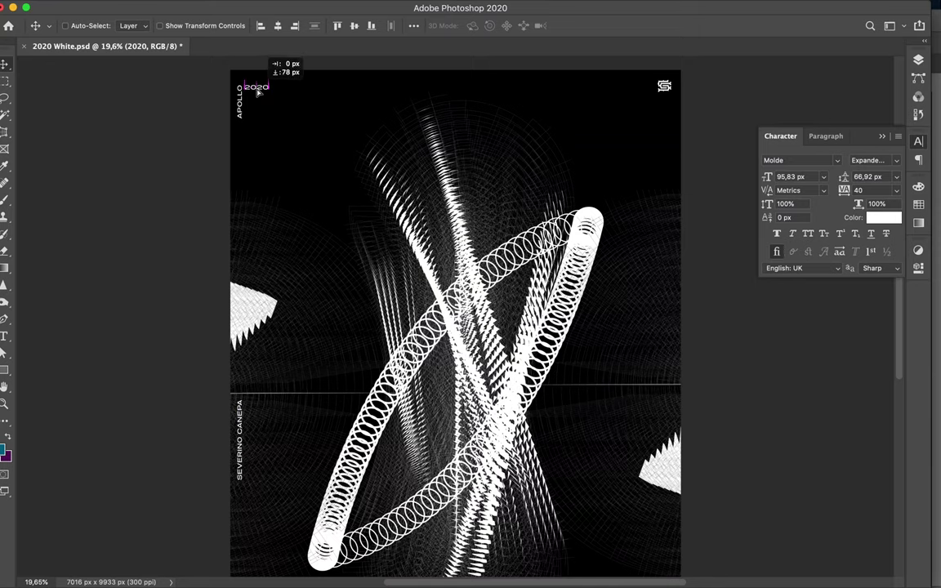
- Drag the Vector Smart Object copy 4 white wedge up to the poster's top
scroll(202, 168, "down", 5)
scroll(202, 168, "up", 5)
scroll(202, 168, "down", 5)
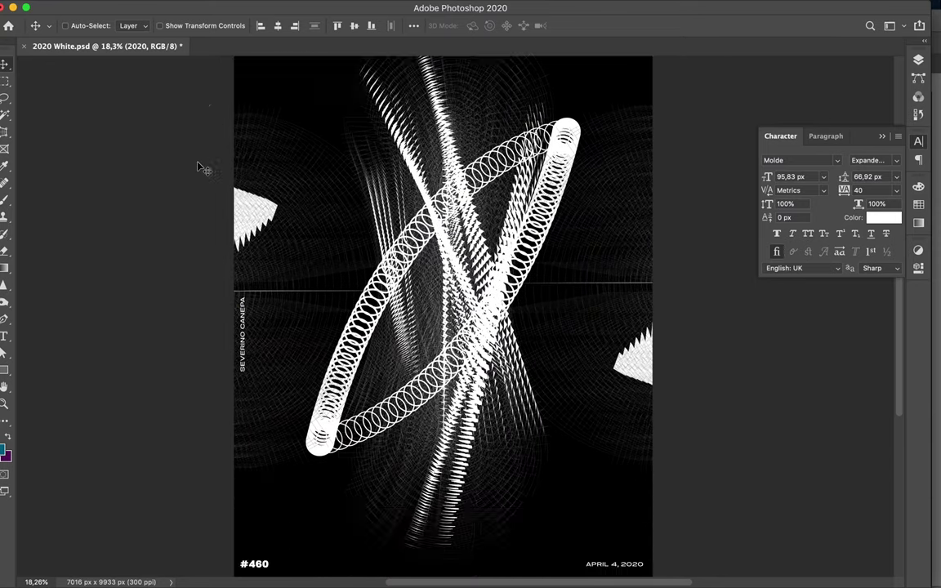
scroll(202, 168, "up", 5)
left_click_drag(644, 452, 457, 191)
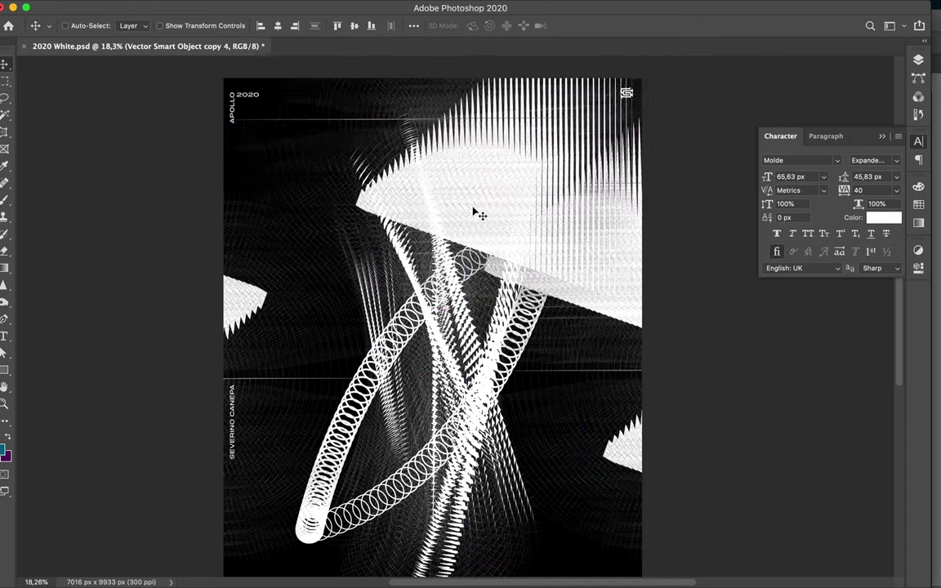
- Alt-drag a copy of the white wedge down to the poster's bottom edge
scroll(508, 203, "down", 2)
left_click_drag(420, 179, 447, 550)
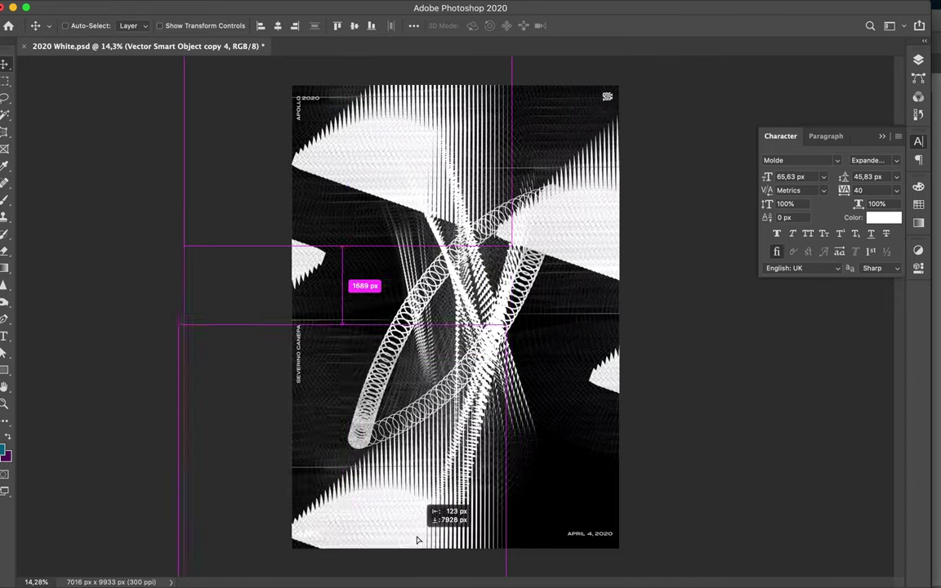
scroll(336, 522, "up", 5)
scroll(336, 522, "down", 4)
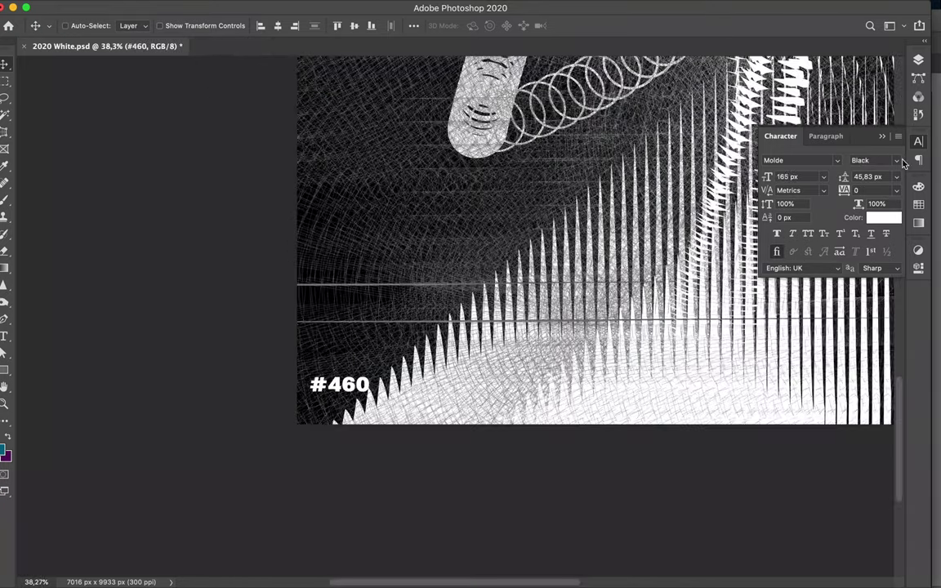
- Set #460 to the Molde Expanded style
left_click(869, 161)
left_click(825, 572)
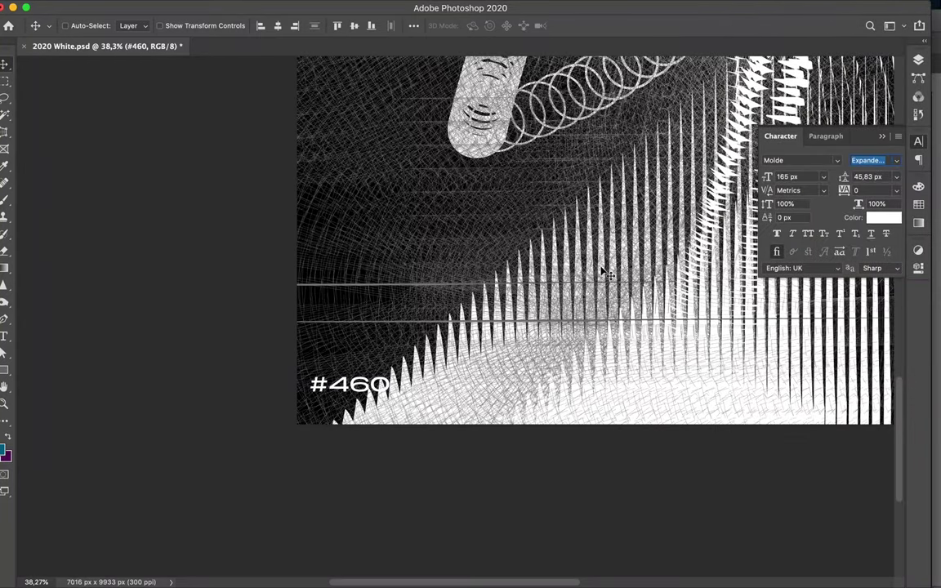
scroll(609, 275, "down", 4)
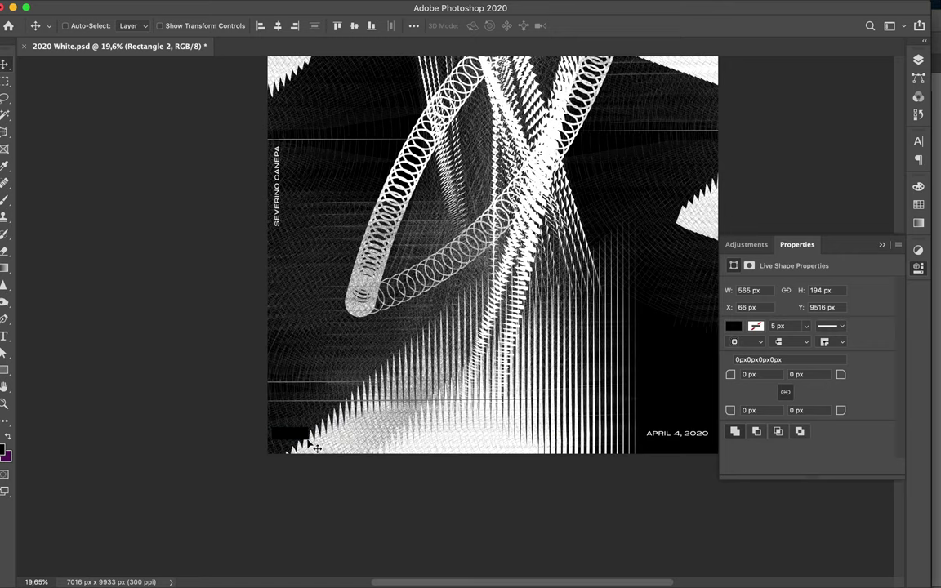
- Reorder layers so the Rectangle 2 black block sits behind #460, above the smart object
left_click_drag(821, 356, 821, 360)
left_click(816, 208)
left_click(895, 162)
scroll(813, 435, "down", 5)
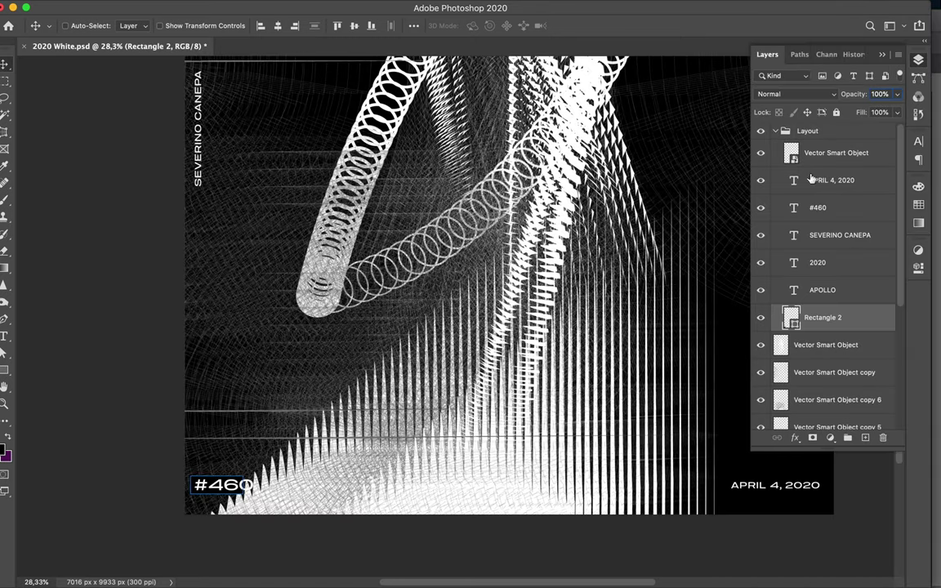
left_click_drag(819, 157, 820, 330)
left_click(766, 293)
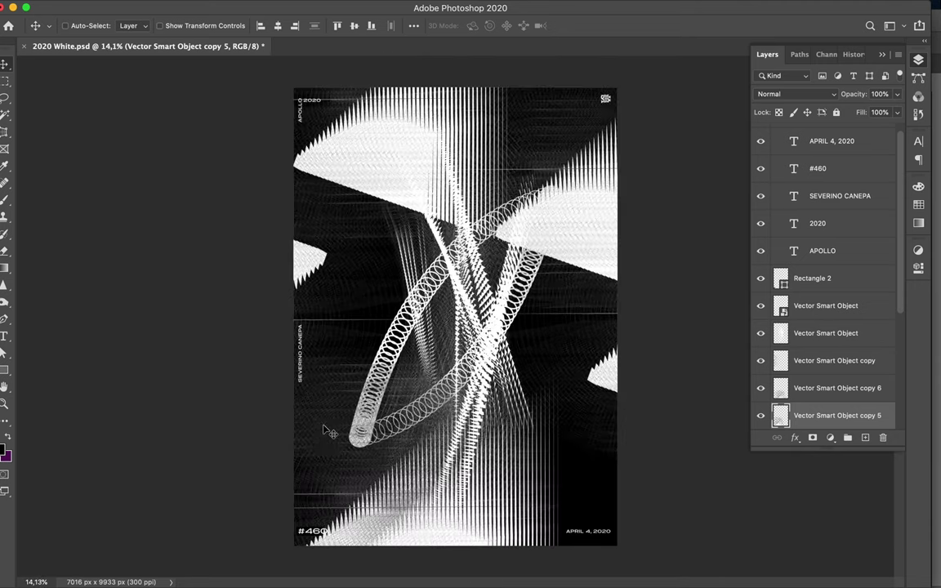
- Draw a large black circle, duplicate it, and tuck Ellipse 1 copy 2 under a white blend
key("u")
left_click_drag(272, 413, 488, 555)
key("v")
mouse_move(349, 475)
left_mouse_down()
mouse_move(532, 240)
mouse_move(355, 185)
left_mouse_up()
left_click(918, 59)
left_click_drag(817, 141, 817, 233)
- Add and reposition more black circle copies, through Ellipse 1 copy 6, behind the ring loop
mouse_move(339, 174)
left_mouse_down()
mouse_move(339, 196)
mouse_move(580, 411)
mouse_move(497, 504)
left_mouse_up()
mouse_move(817, 223)
left_mouse_down()
mouse_move(869, 168)
mouse_move(830, 242)
left_mouse_up()
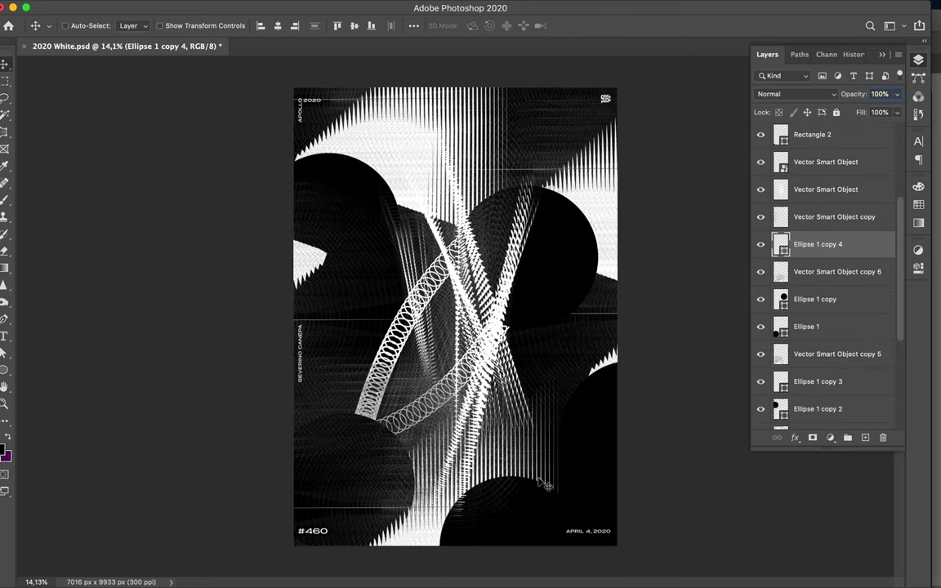
mouse_move(491, 556)
left_mouse_down()
mouse_move(480, 142)
mouse_move(482, 169)
left_mouse_up()
key("ctrl+t")
key("Return")
left_click_drag(572, 228, 597, 263)
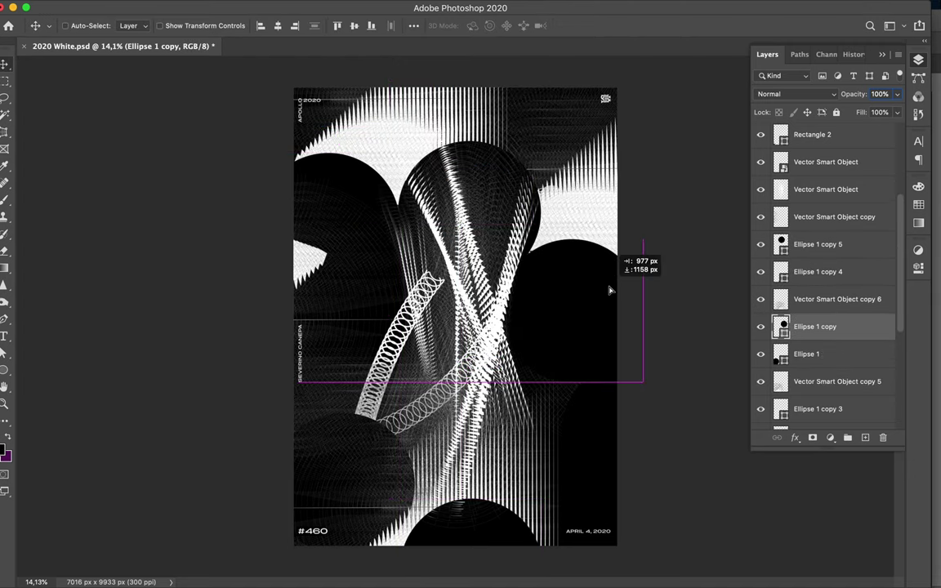
left_click_drag(318, 478, 278, 501, "alt")
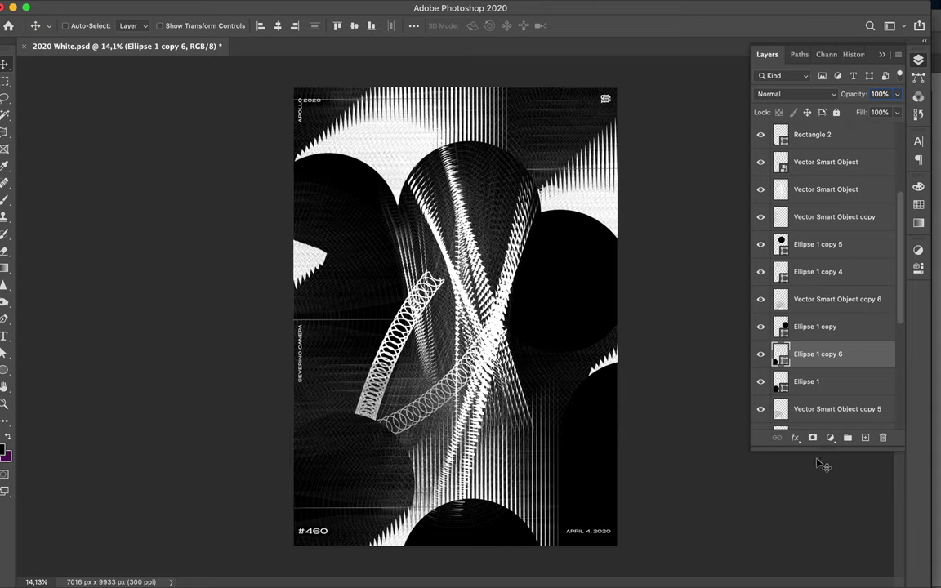
scroll(651, 451, "up", 2)
left_click(577, 508, "ctrl")
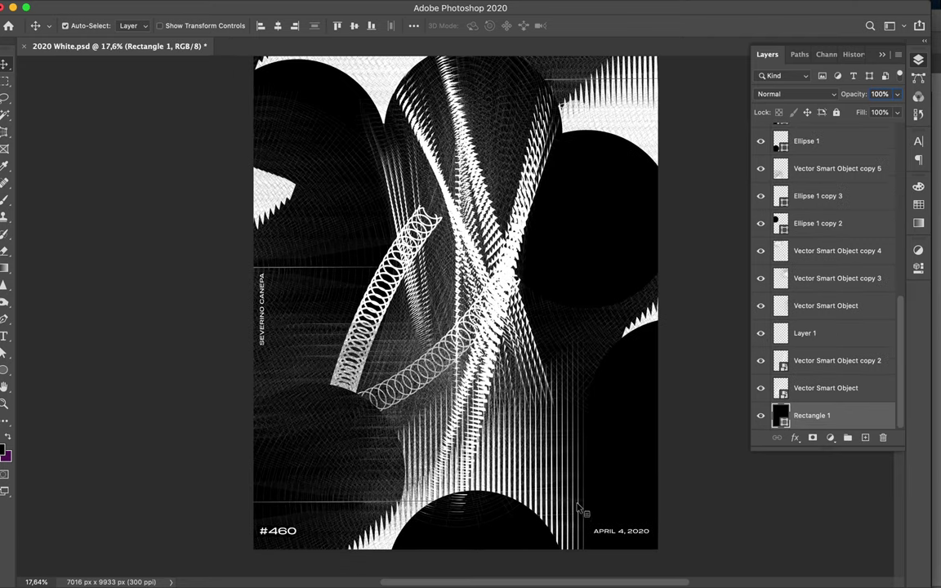
- Move the Vector Smart Object copy 7 white blend slightly lower
left_click(779, 292)
scroll(832, 357, "up", 3)
left_click(832, 357)
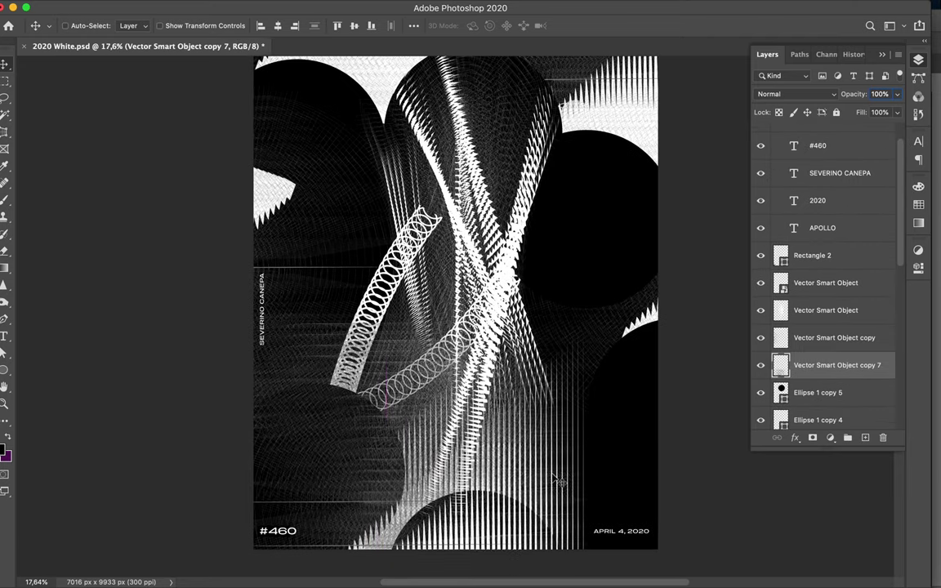
mouse_move(556, 481)
left_mouse_down()
mouse_move(525, 489)
mouse_move(532, 498)
left_mouse_up()
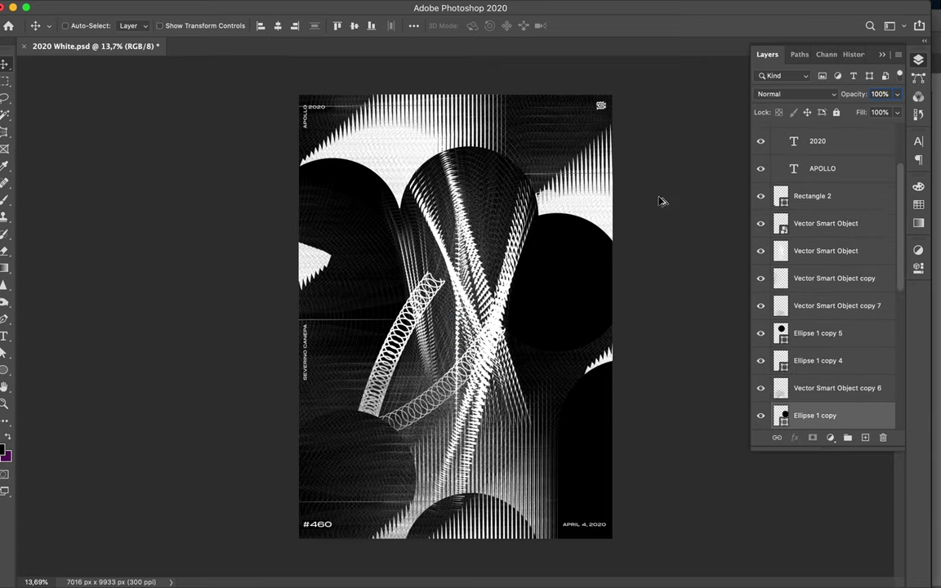
- Make the hidden white spring layer visible and end the recording
scroll(825, 269, "down", 10)
left_click(813, 363)
left_click(654, 9)
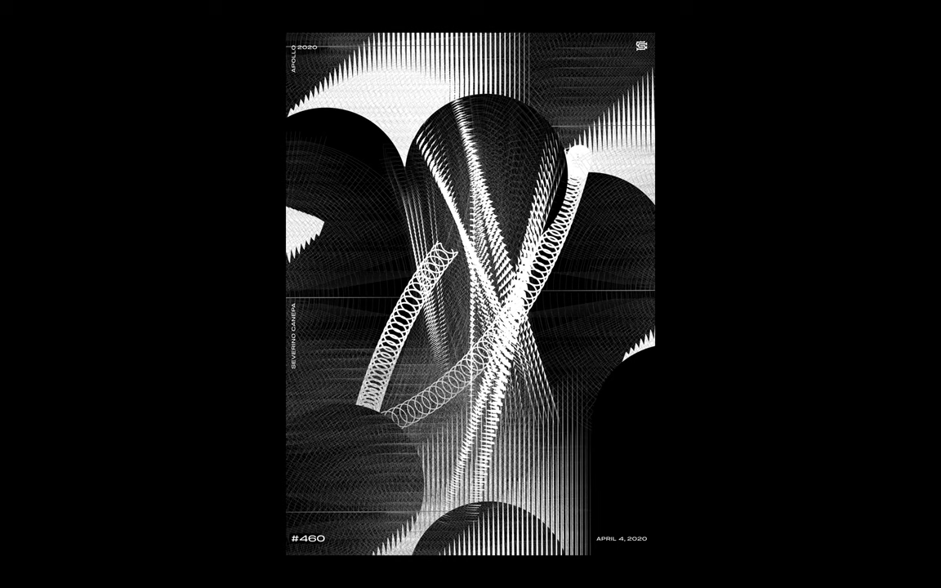